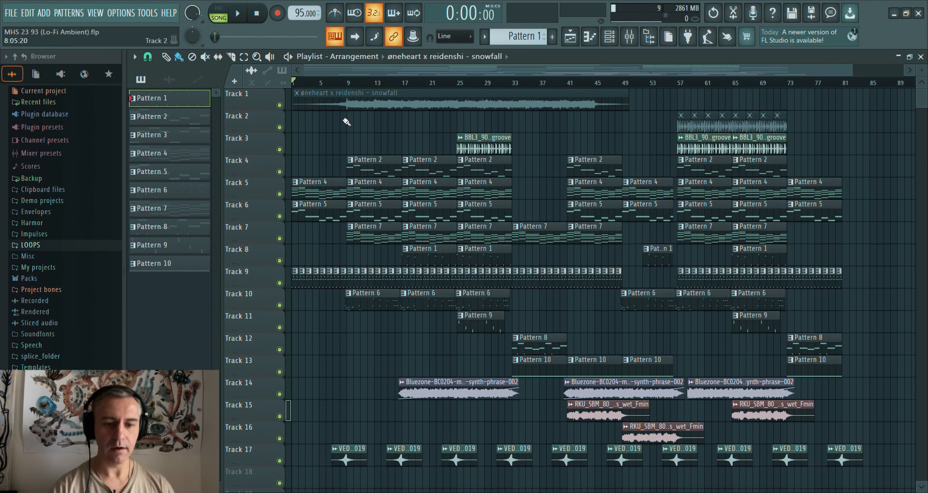
scroll(334, 206, "up", 2)
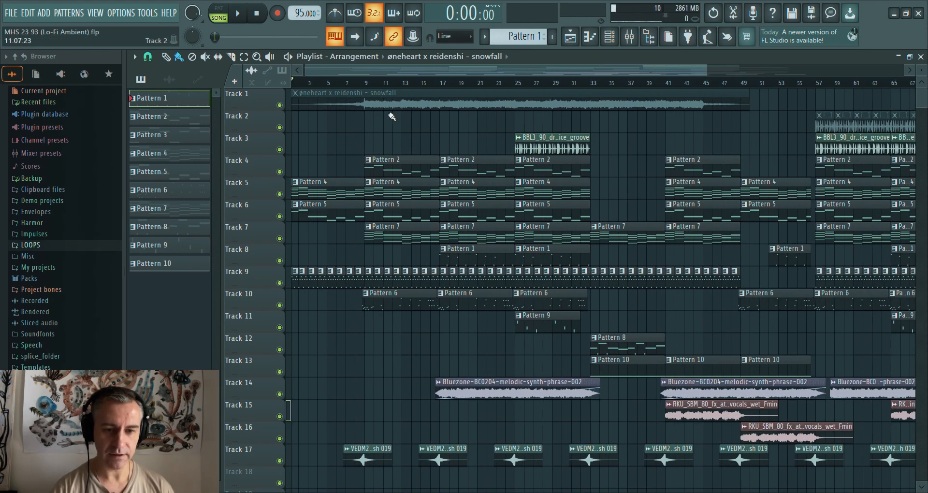
scroll(289, 114, "up", 2)
scroll(379, 110, "down", 1)
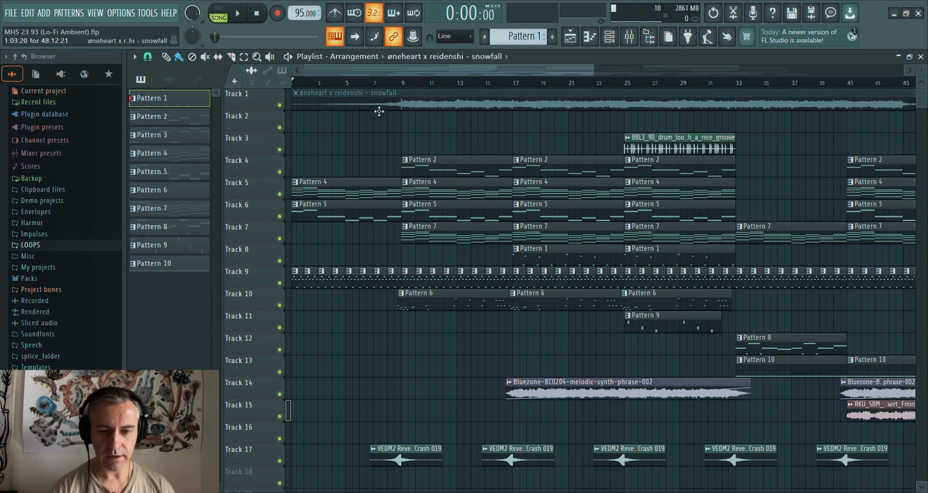
scroll(289, 115, "up", 3)
scroll(275, 117, "up", 1)
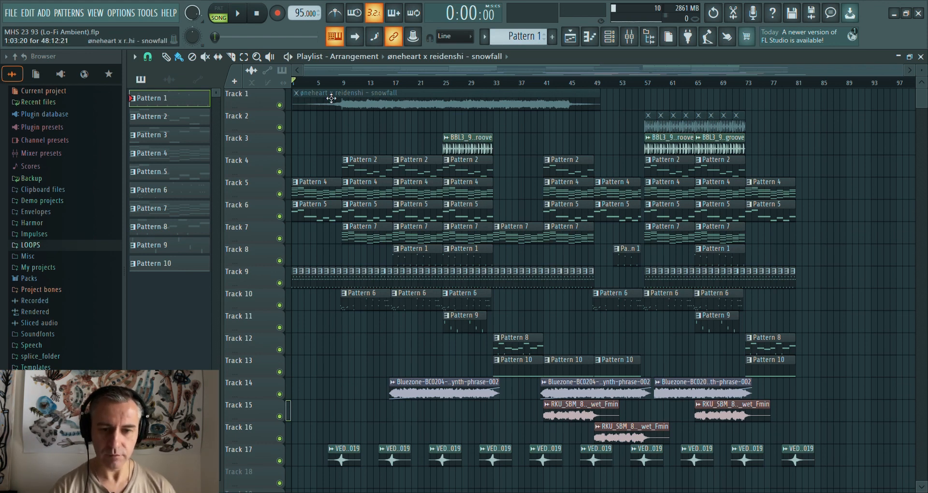
scroll(284, 160, "up", 1)
scroll(289, 158, "down", 1)
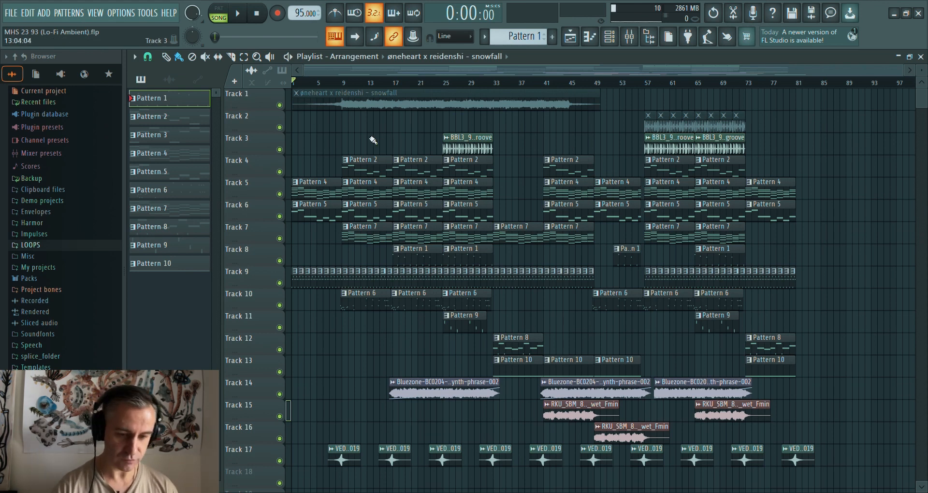
- Play the arrangement from the start and shorten the muted snowfall audio clip on Track 1 so it ends at about bar 7
key("space")
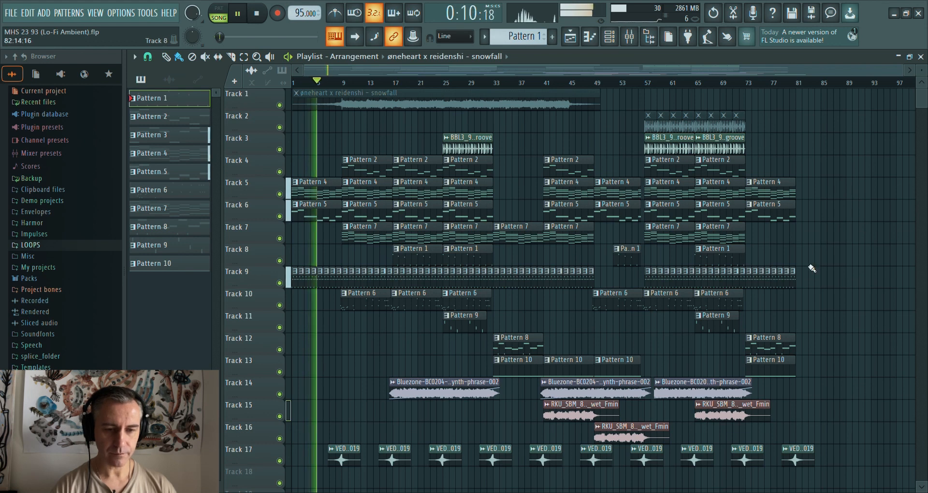
left_click_drag(600, 107, 329, 117)
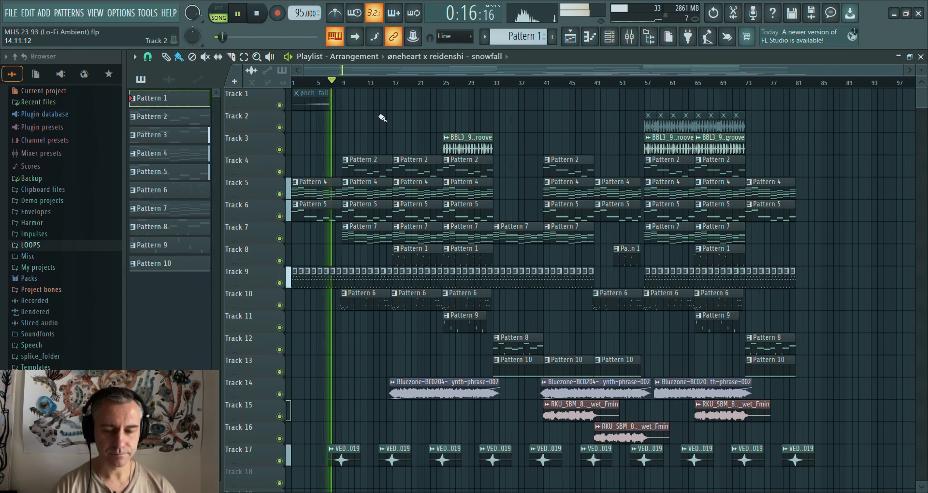
left_click(365, 172)
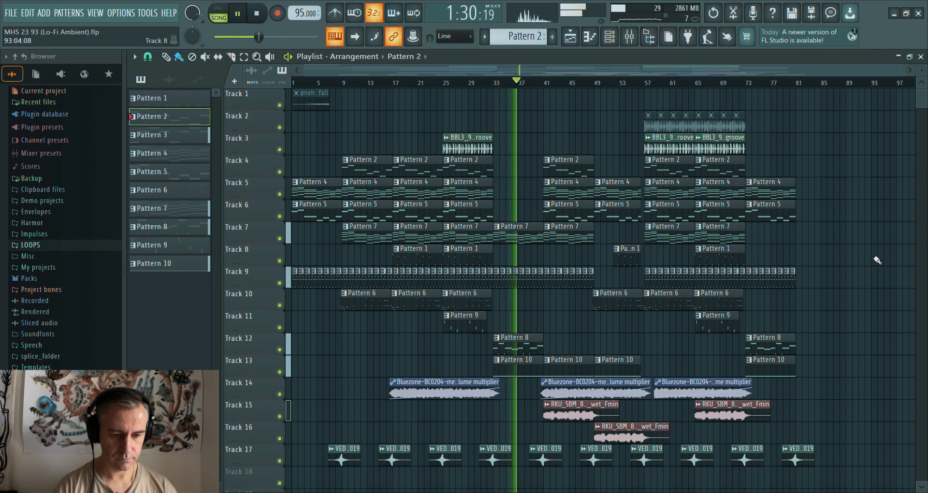
- Make Pattern 10 the active pattern during playback and save the project, stopping playback once the song has played through
double_click(739, 59)
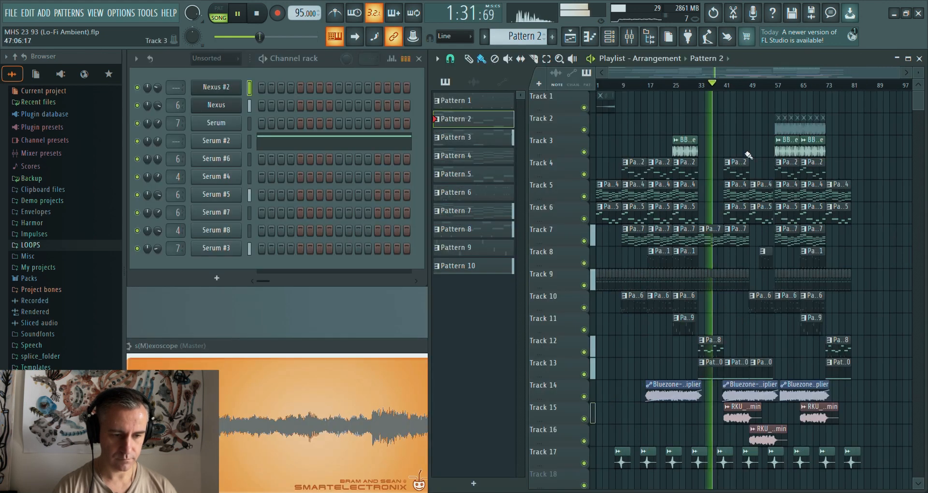
left_click(711, 374)
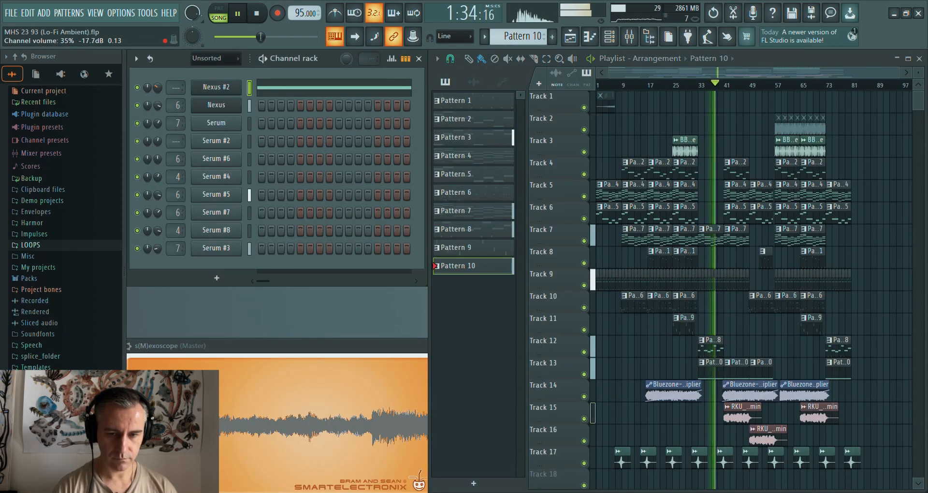
left_click(908, 58)
key("ctrl+s")
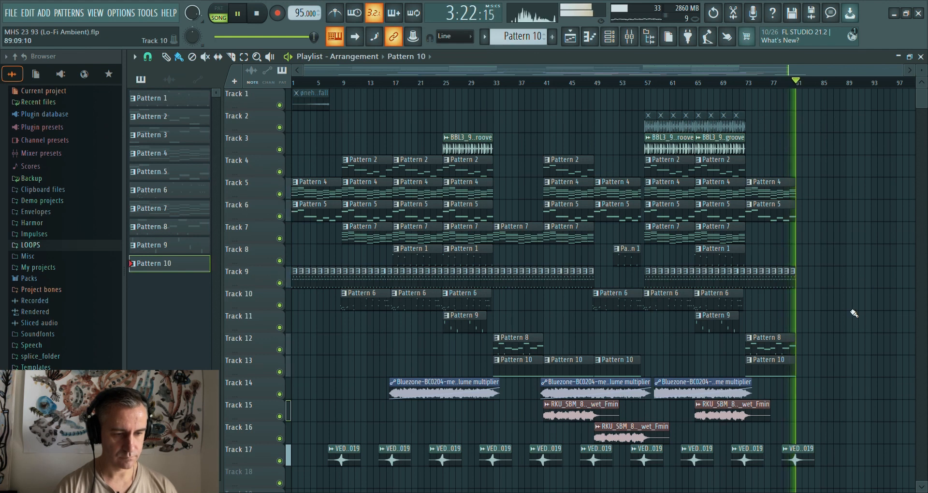
key("space")
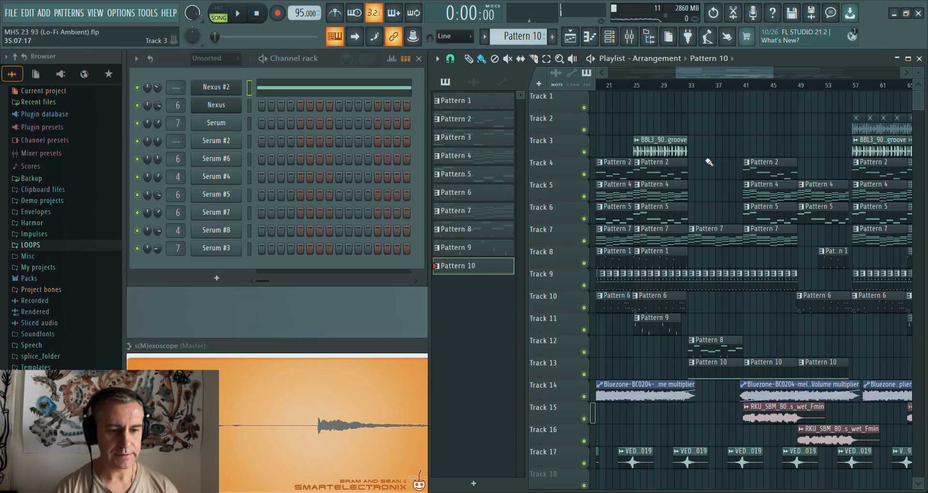
- Solo Track 3 and set the playback position to bar 25, at the start of its first drum loop
scroll(709, 162, "down", 2)
right_click(584, 152)
scroll(684, 121, "up", 4)
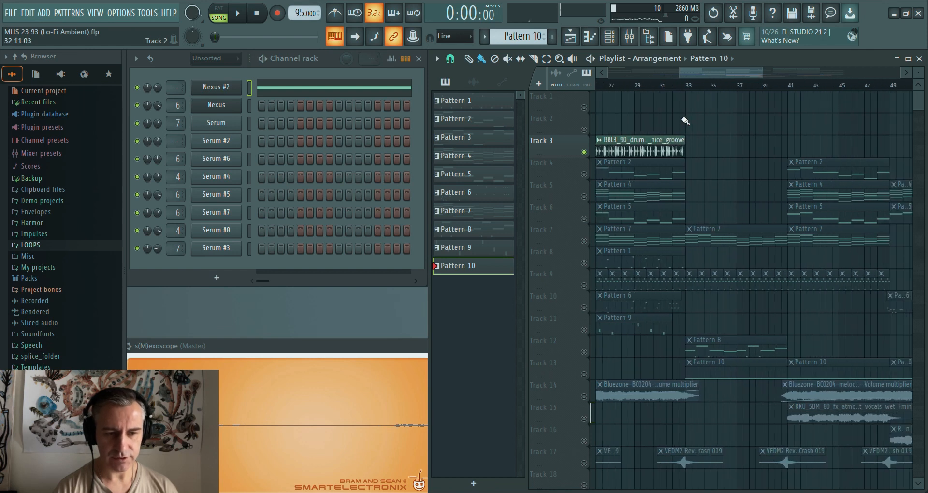
scroll(685, 121, "down", 1)
left_click(609, 86)
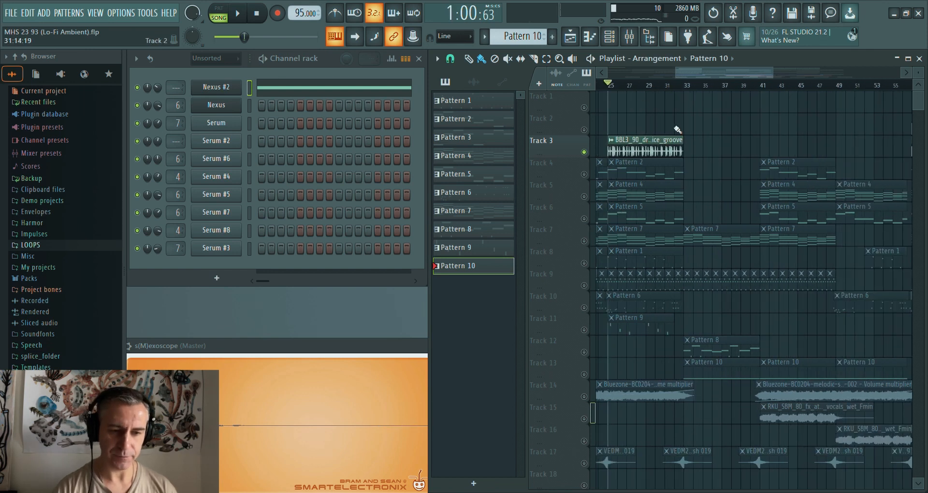
- Set the playback position to bar 57, where the second group of Track 3 drum loops begins
scroll(678, 129, "down", 2)
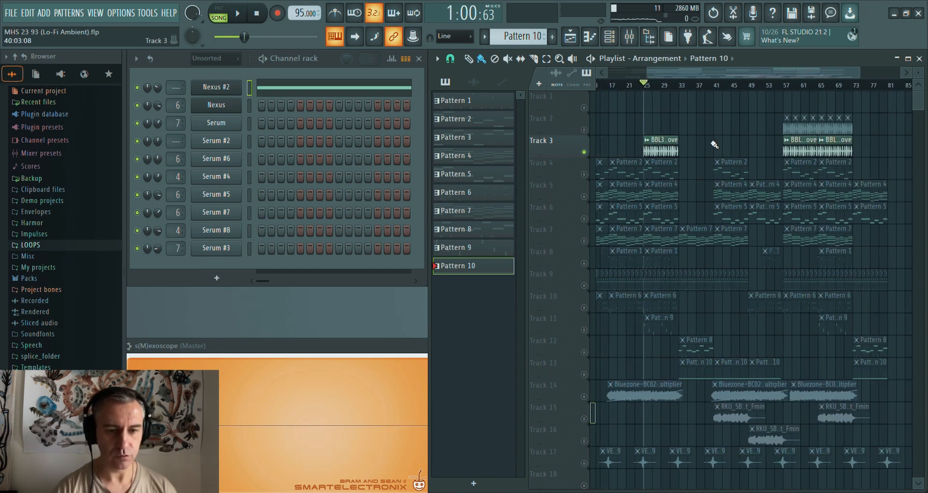
scroll(644, 147, "up", 2)
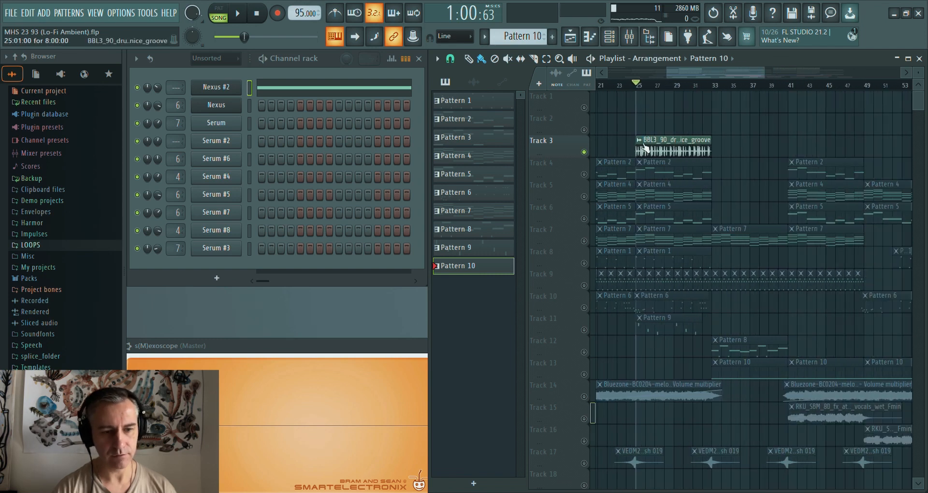
scroll(623, 140, "down", 2)
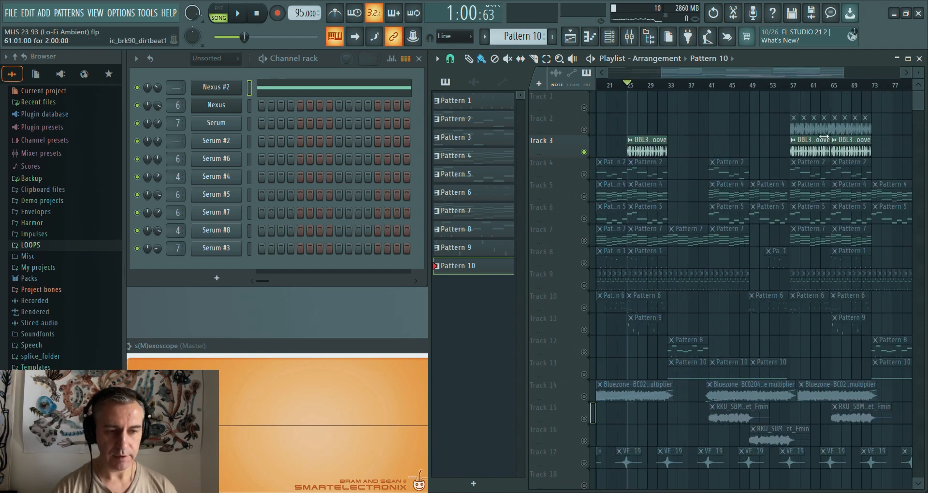
scroll(824, 137, "up", 5)
scroll(669, 115, "down", 1)
left_click(634, 84)
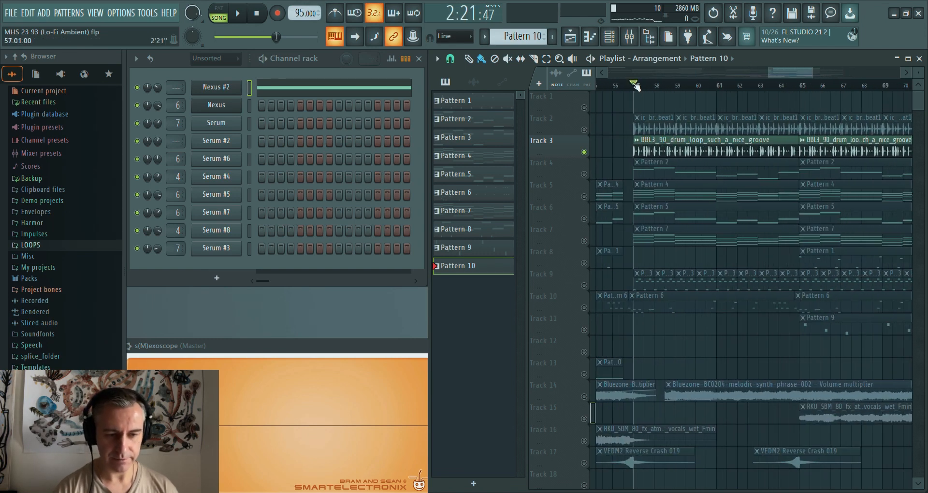
- Play the soloed BBL3_90 drum loop on Track 3 from bar 57
scroll(663, 141, "up", 2)
scroll(626, 148, "down", 2)
scroll(626, 149, "down", 2)
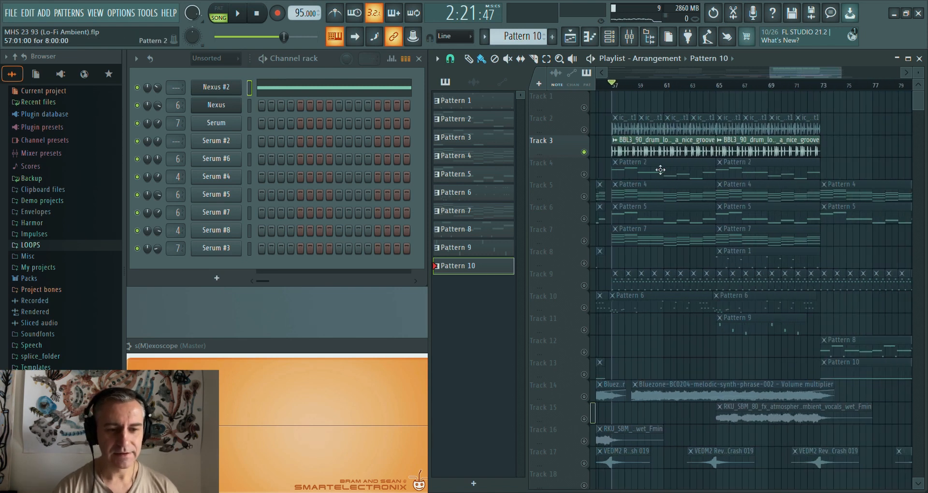
scroll(630, 150, "up", 3)
scroll(632, 151, "down", 2)
key("space")
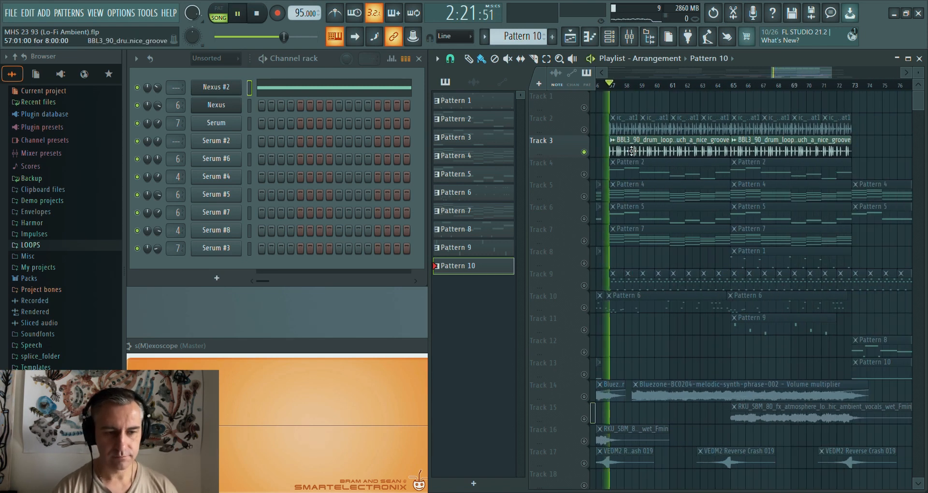
scroll(628, 153, "up", 1)
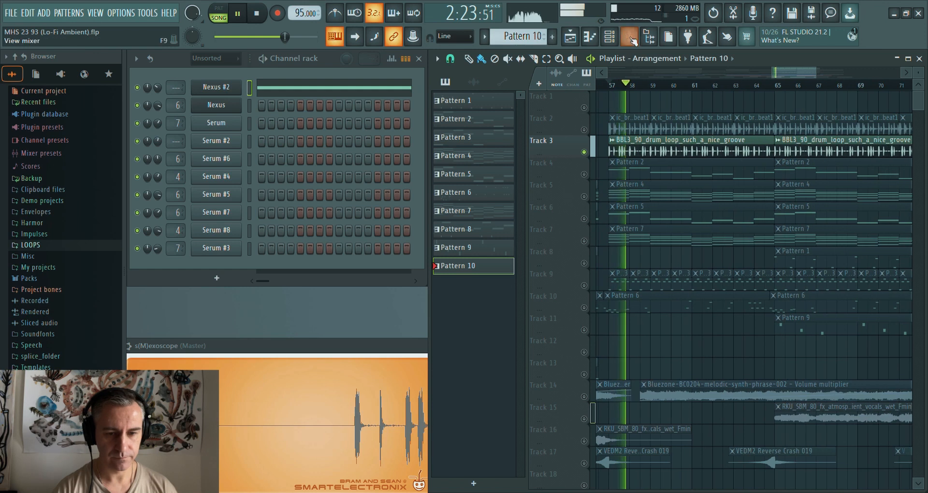
- Open Fruity parametric EQ 2 on mixer Insert 10, close the mixer, stop playback and show the plugin's detailed settings
key("F9")
left_click(822, 216)
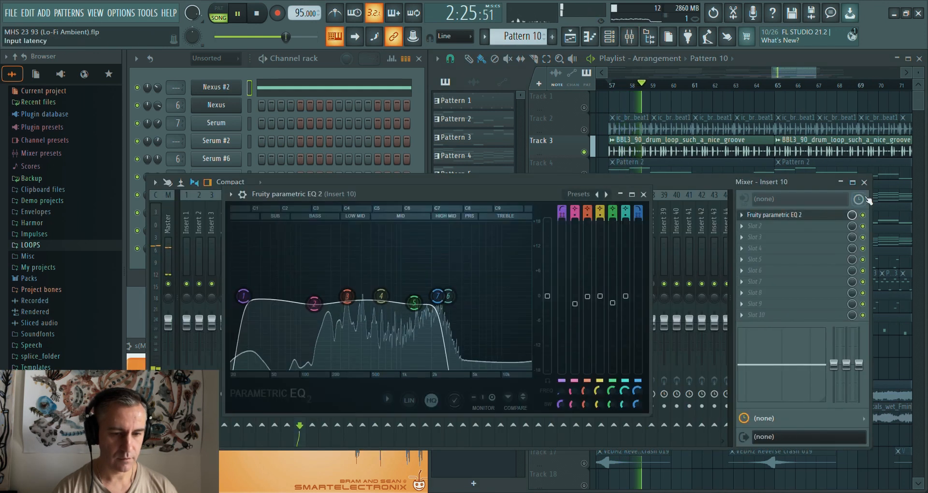
left_click(864, 182)
key("space")
left_click_drag(445, 189, 323, 130)
left_click_drag(167, 146, 235, 129)
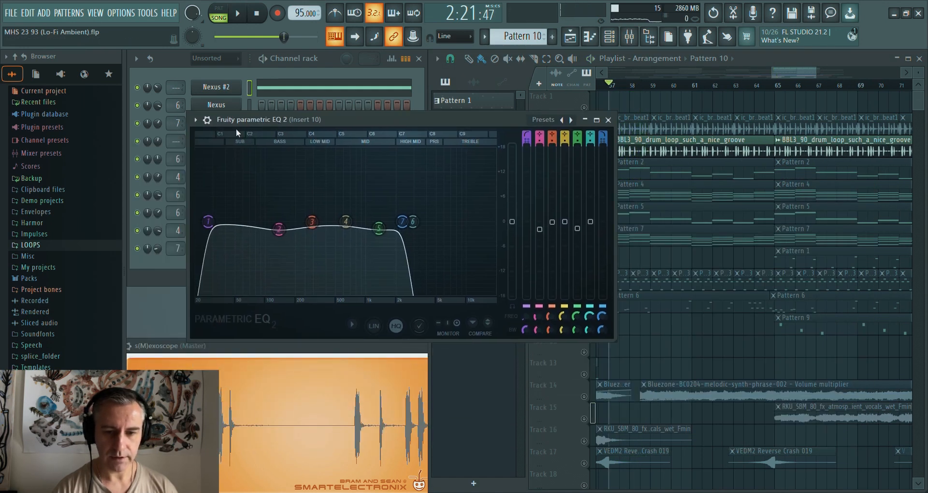
left_click(210, 125)
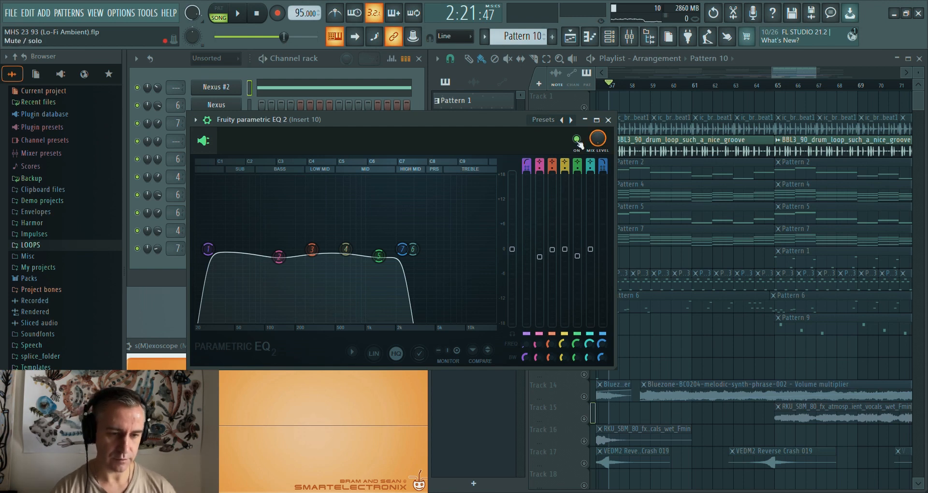
- Compare the Track 3 drum loop with Fruity parametric EQ 2 bypassed and enabled, then close the EQ window
key("space")
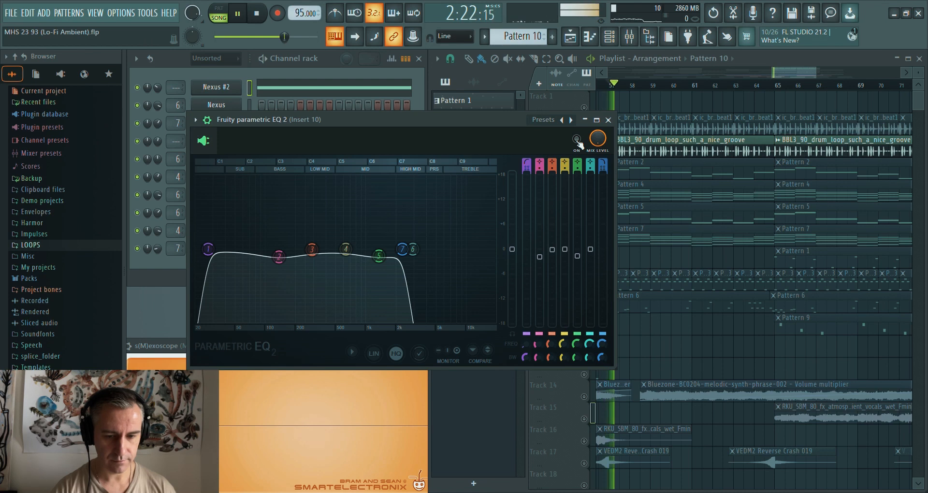
key("space")
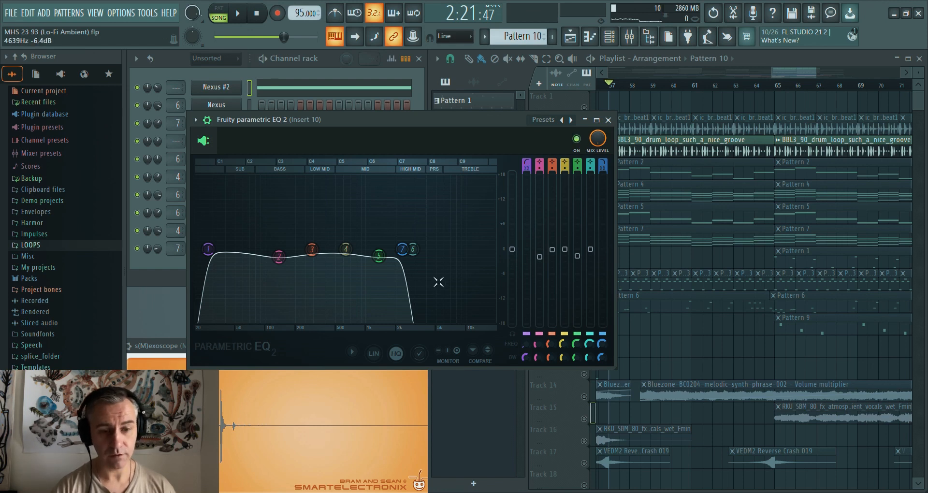
key("space")
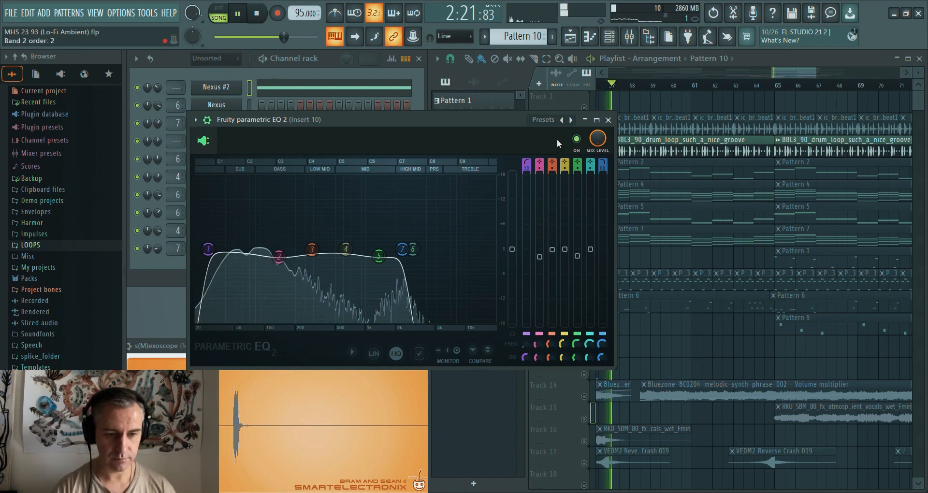
left_click(608, 119)
key("space")
- Solo Track 2 and unmute its ic_brk90_dirtbeat1 clips, finishing with the Paint tool active
scroll(636, 158, "down", 1)
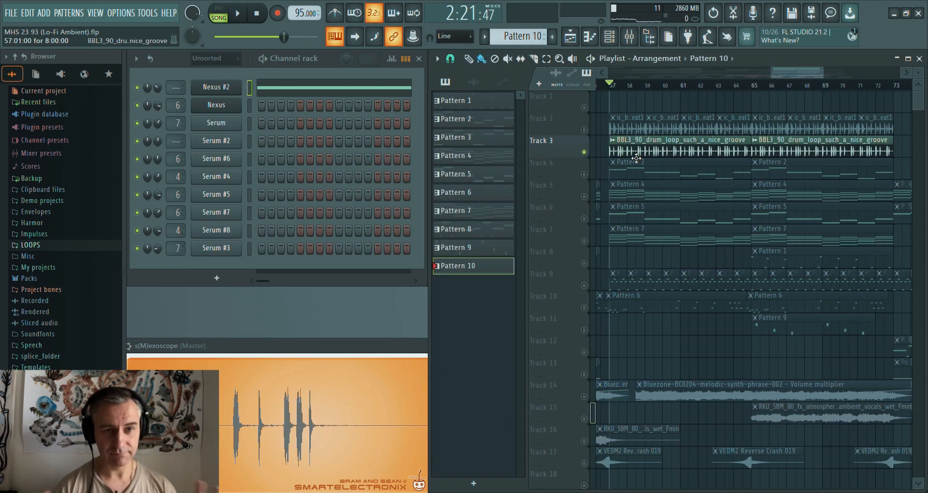
right_click(584, 129)
scroll(602, 123, "down", 2)
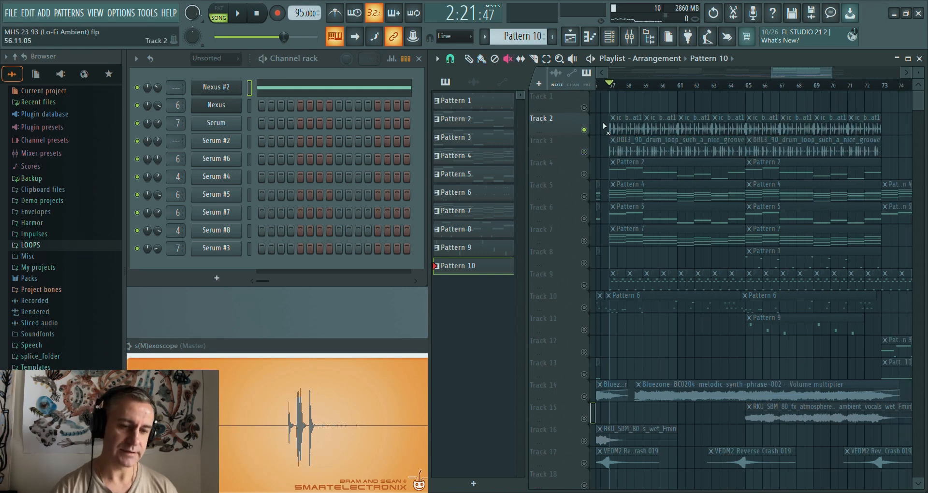
scroll(596, 154, "up", 3)
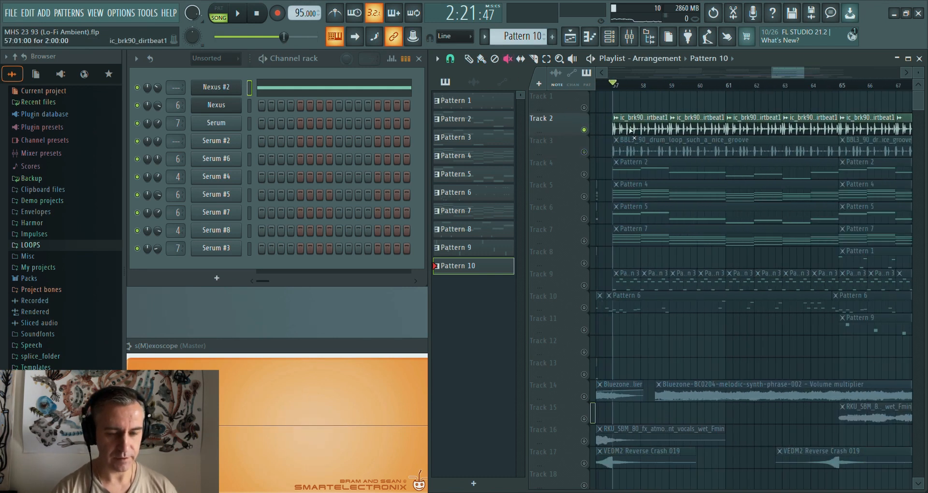
left_click(481, 59)
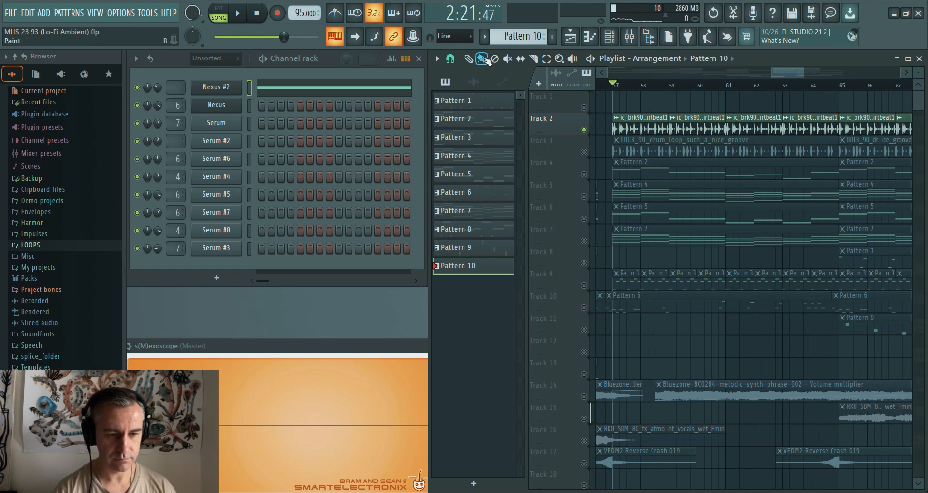
- Listen to the soloed drum break on Track 2 from bar 57, then stop playback
key("space")
scroll(613, 127, "down", 2)
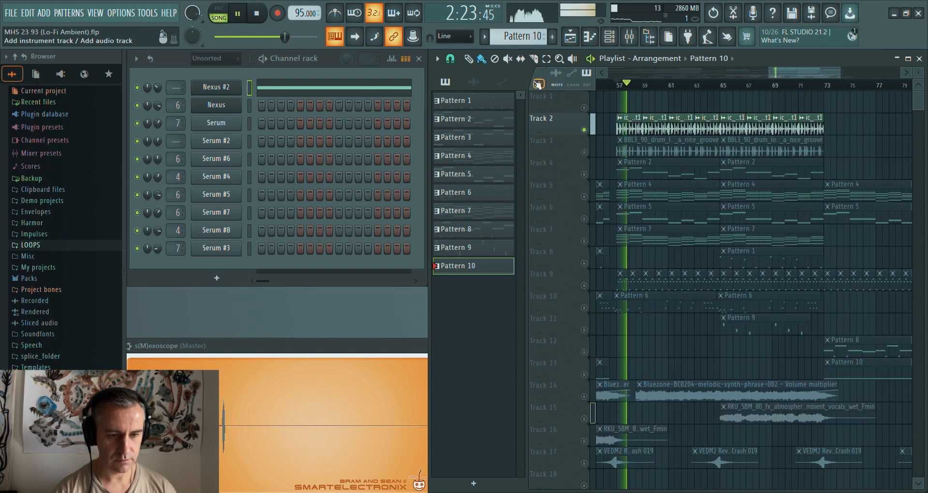
key("space")
- Mute all ic_brk90_dirtbeat1 clips on Track 2 and unsolo the track
left_click(507, 59)
left_click_drag(804, 116, 622, 128)
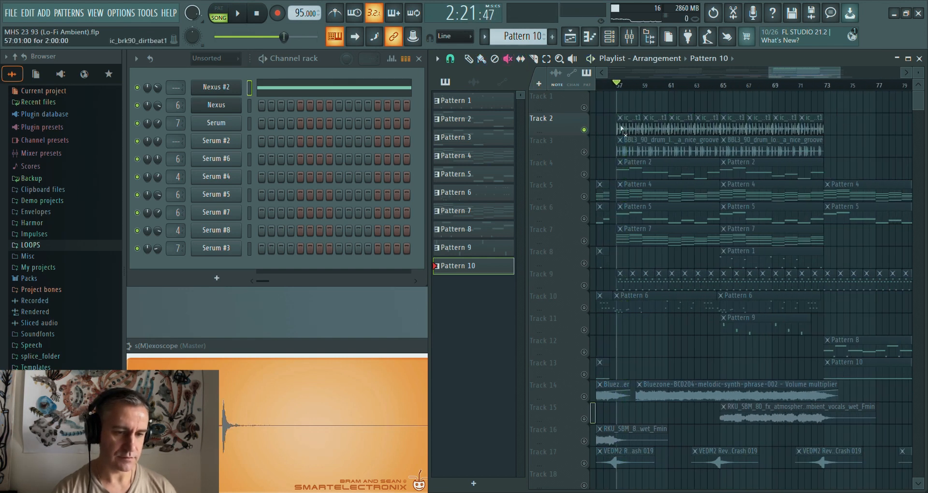
right_click(589, 130)
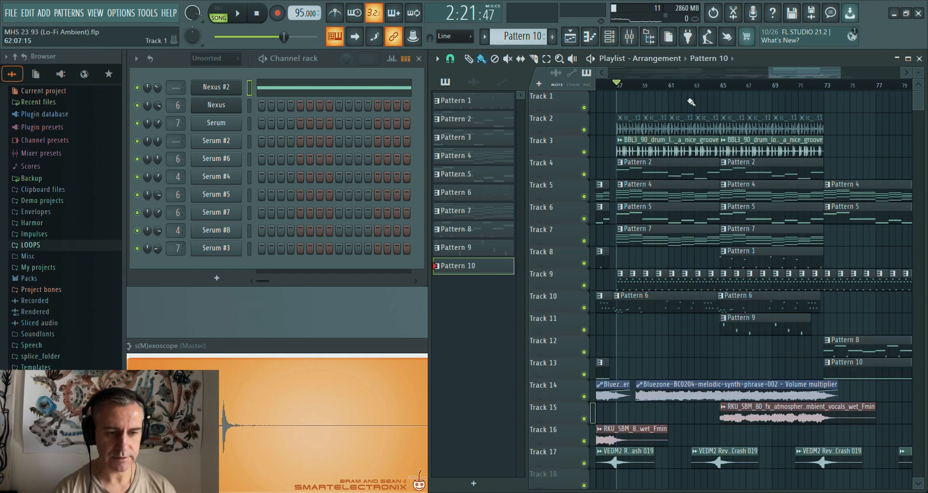
scroll(691, 101, "down", 3)
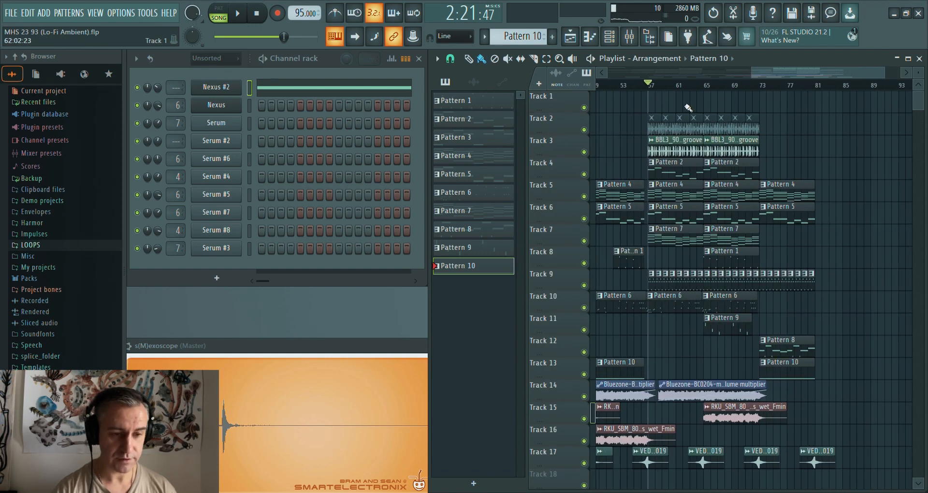
scroll(694, 139, "up", 3)
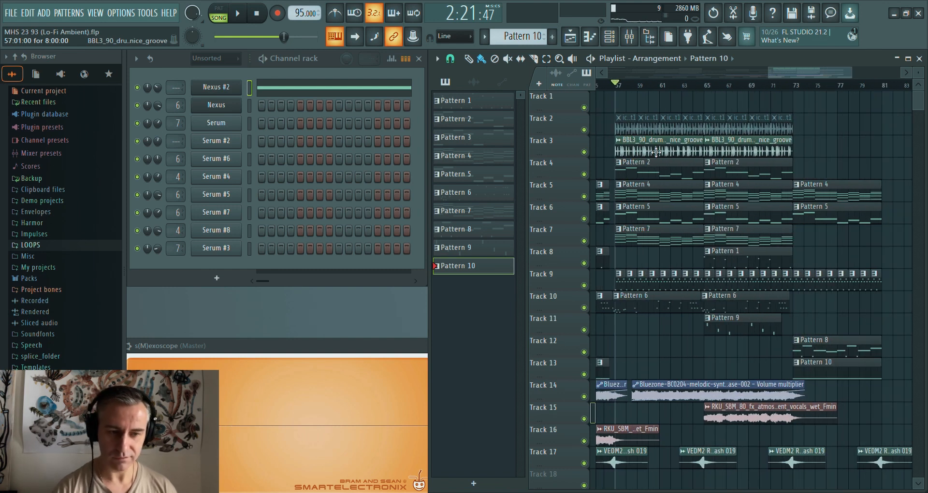
- Solo Track 4, place the playhead at bar 9 and open Pattern 2's Serum #2 notes in the piano roll
scroll(747, 153, "down", 4)
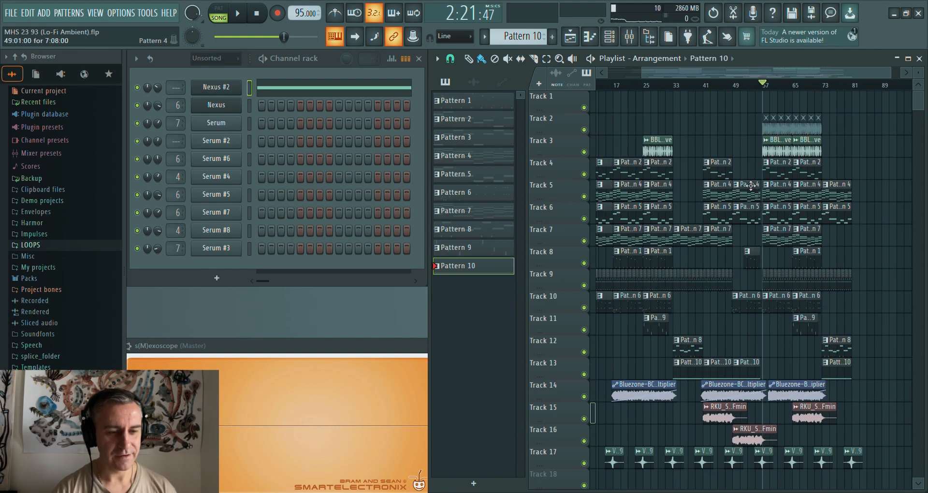
scroll(603, 182, "up", 5)
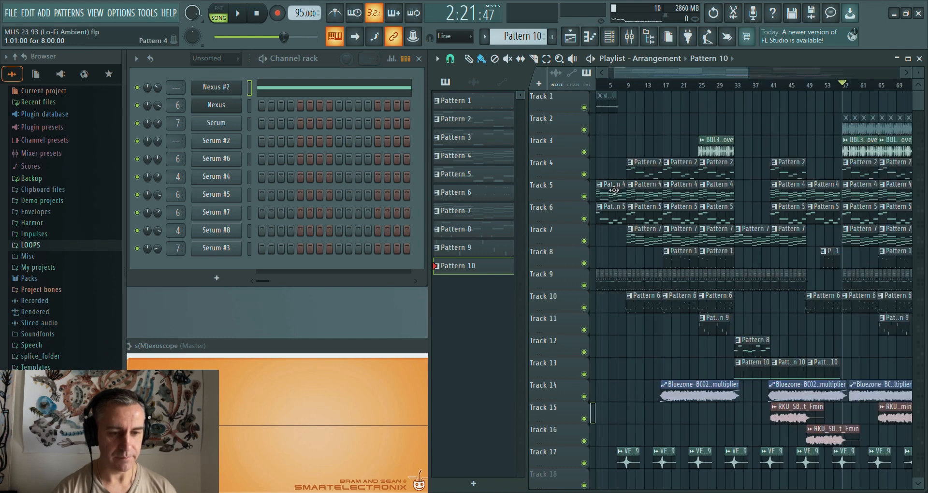
left_click(584, 174, "ctrl")
left_click(616, 85)
scroll(641, 151, "down", 3)
left_click(674, 171)
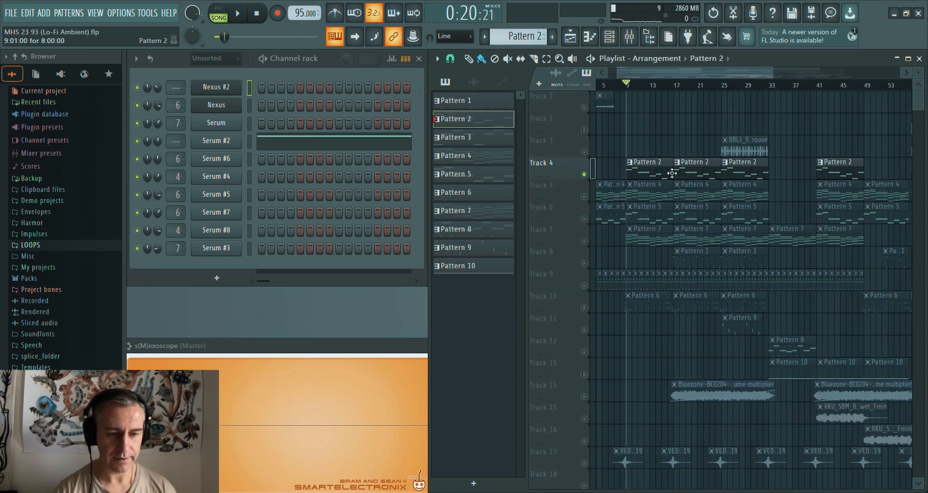
scroll(674, 168, "up", 3)
scroll(675, 167, "down", 3)
left_click(379, 146)
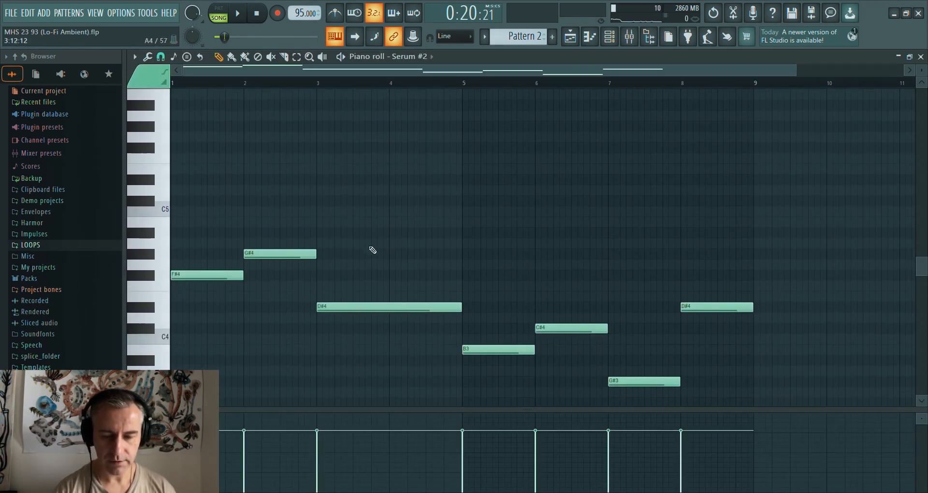
- Play the Serum #2 line of Pattern 2, skipping ahead note by note through bar 8, then stop and return to the playlist
key("space")
scroll(162, 257, "up", 2)
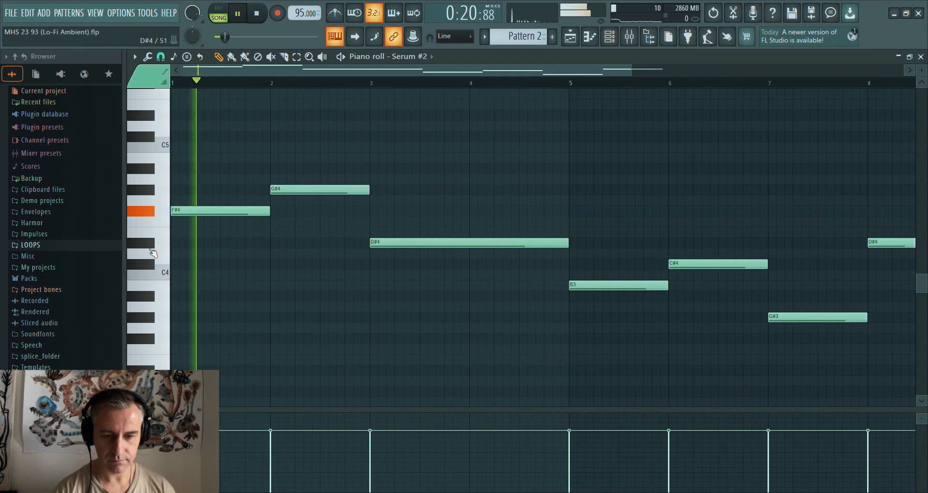
scroll(162, 257, "down", 1)
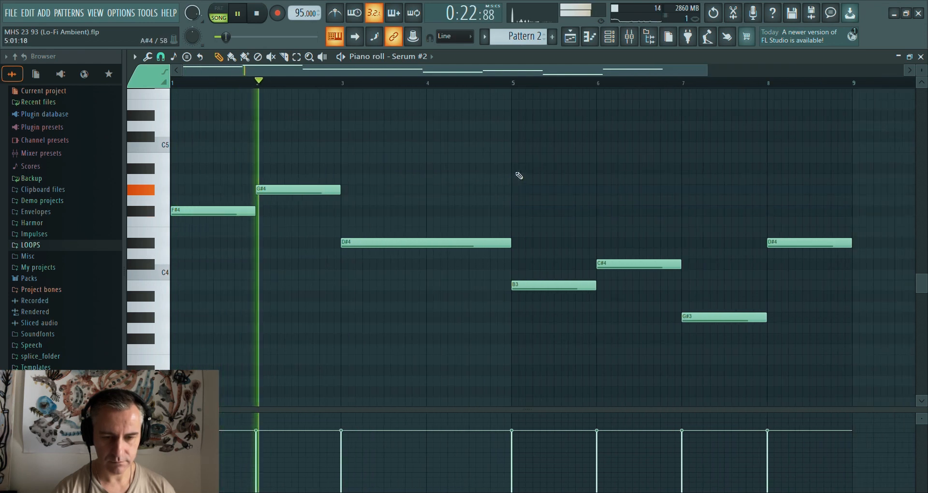
left_click(360, 83)
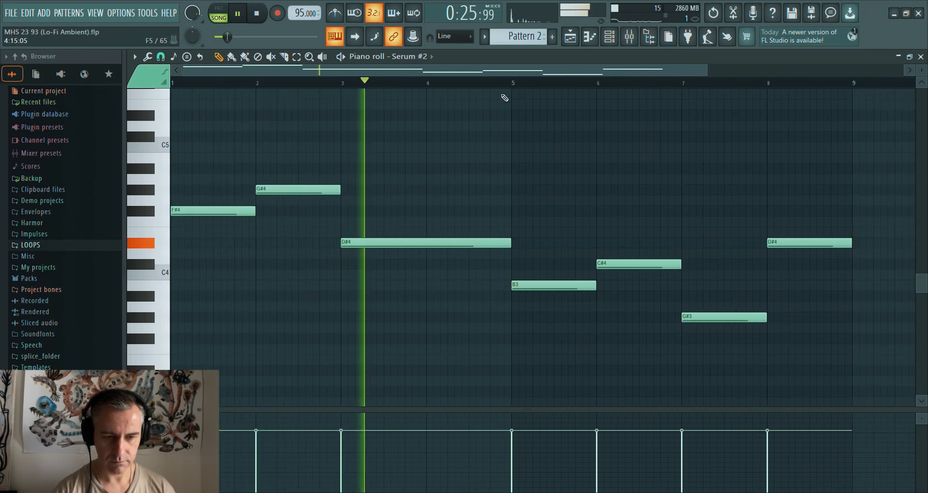
left_click(514, 83)
left_click(601, 85)
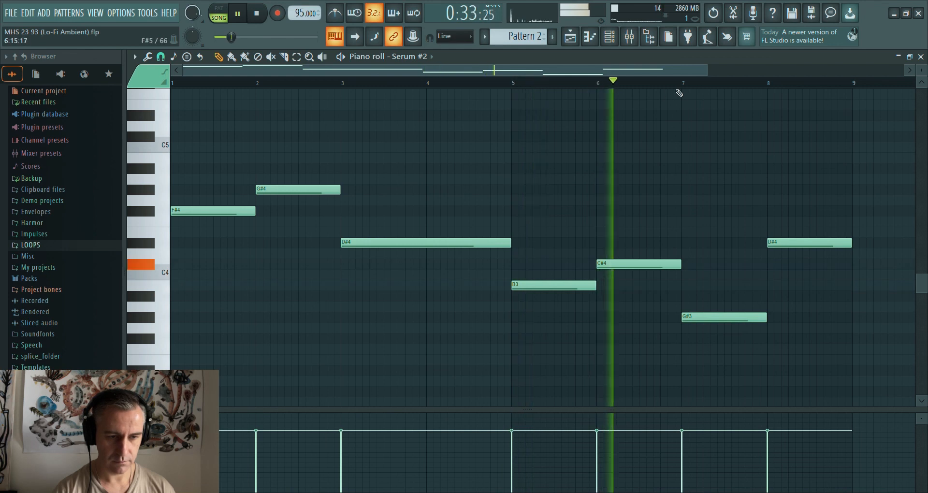
left_click(686, 84)
left_click(768, 84)
key("space")
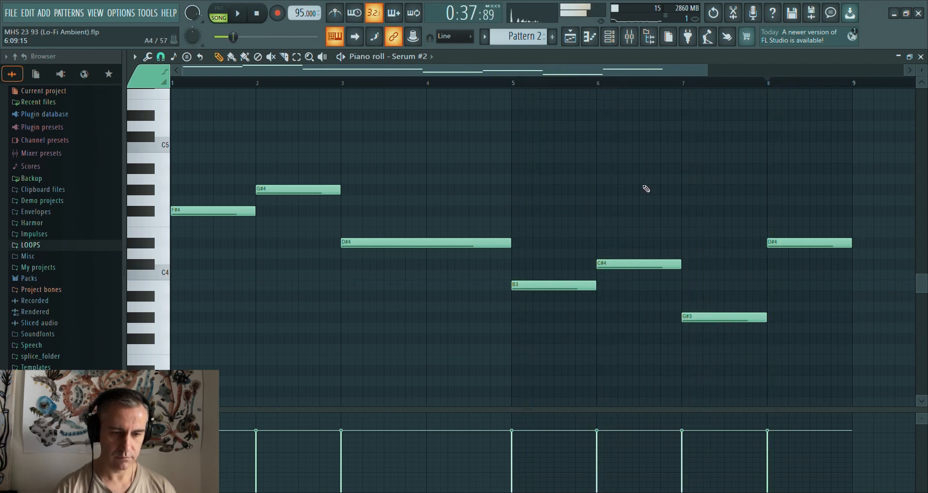
key("F7")
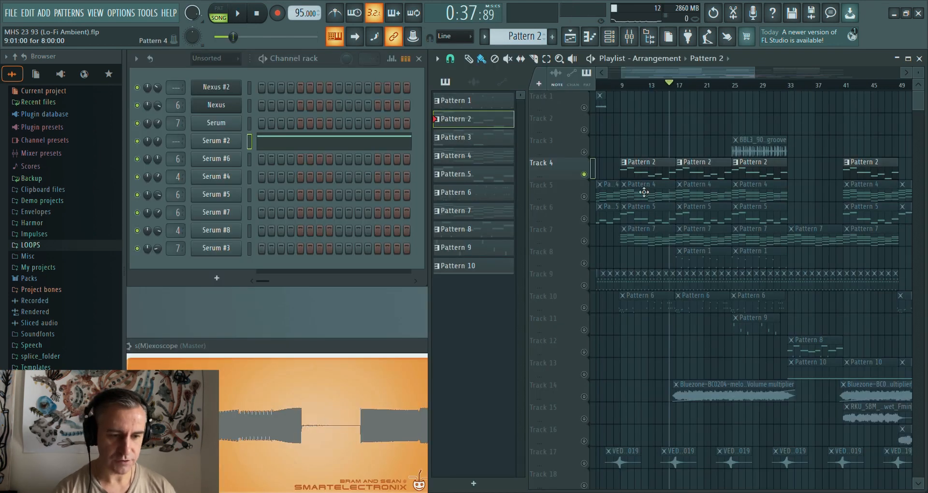
- Solo Track 5 and play it from bar 9 with Pattern 4's Serum #6 chords open in the piano roll
right_click(585, 197)
left_click(621, 84)
scroll(652, 200, "up", 2)
left_click(651, 200)
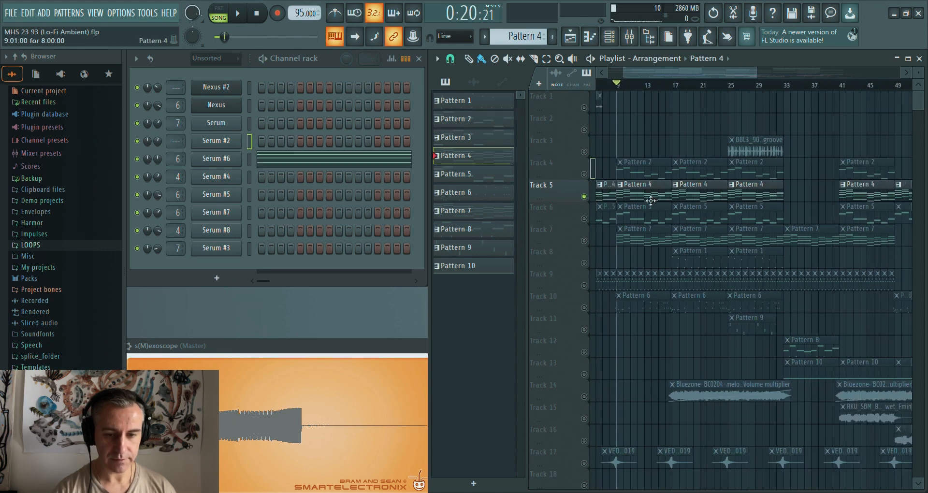
key("space")
left_click(326, 160)
scroll(328, 161, "up", 2)
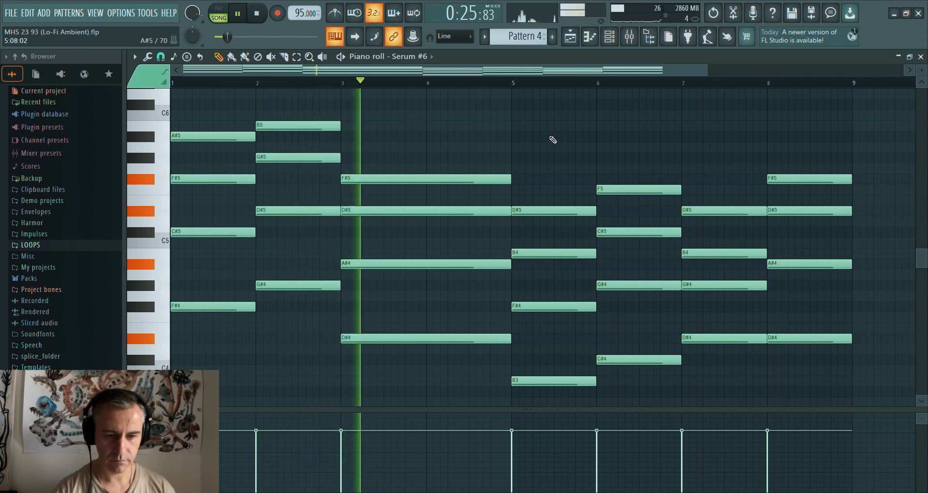
- Audition the Pattern 4 chords at bars 5, 6, 7 and 8, then close the piano roll and stop playback
left_click(515, 83)
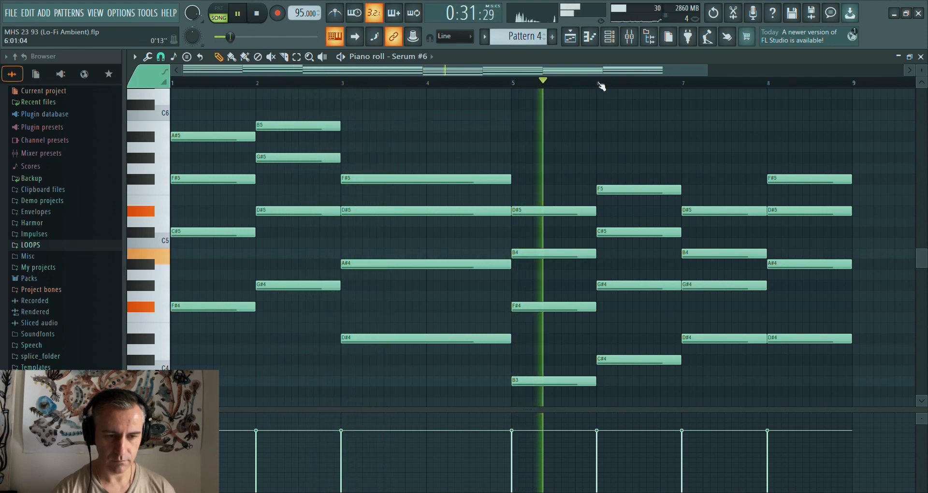
left_click(600, 83)
left_click(683, 83)
left_click(769, 83)
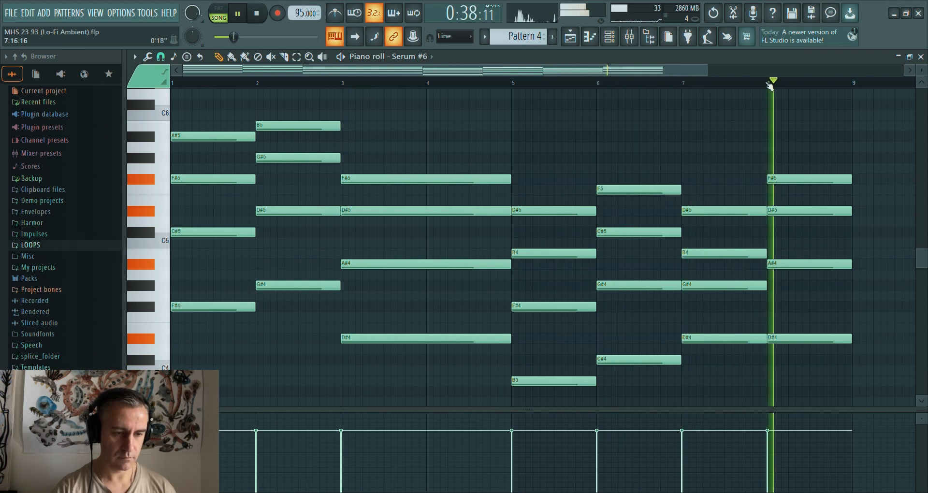
key("Escape")
key("space")
- Examine how the pattern clips on Tracks 4 to 7 are laid out across the arrangement
scroll(630, 198, "up", 1)
scroll(648, 198, "down", 1)
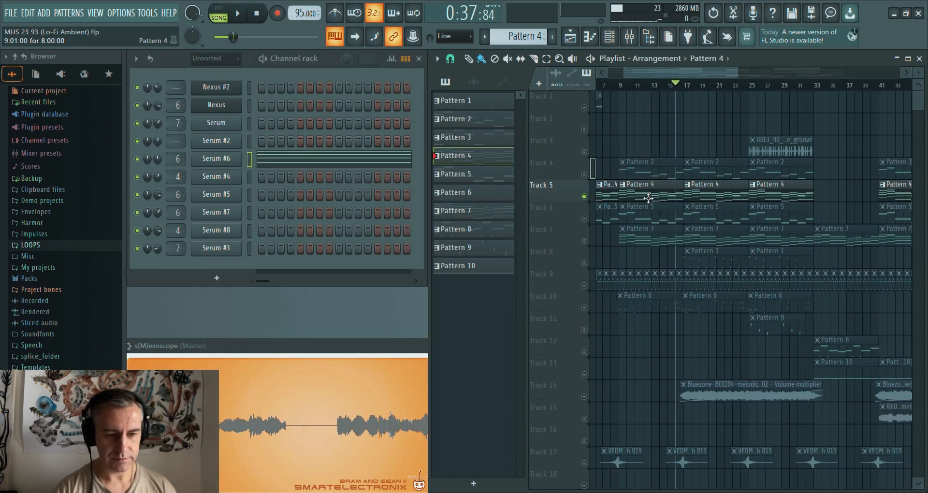
scroll(682, 141, "down", 2)
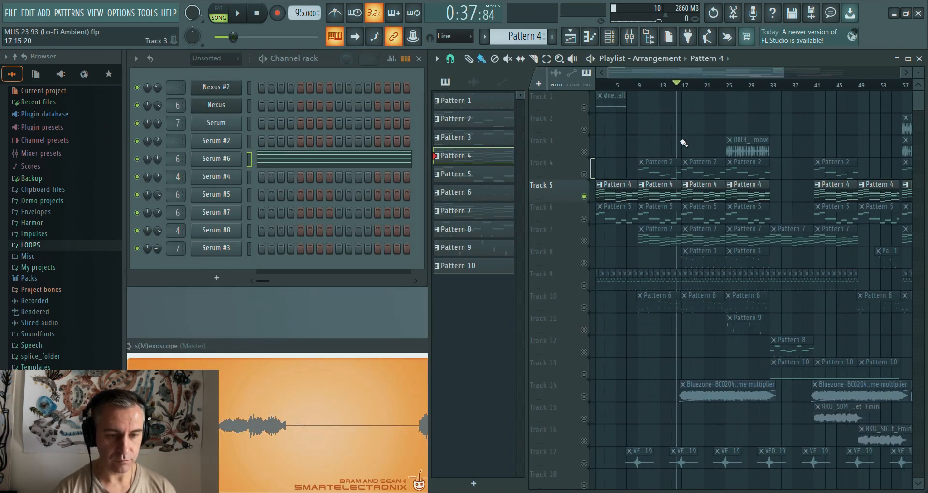
scroll(591, 123, "up", 6)
scroll(584, 158, "down", 6)
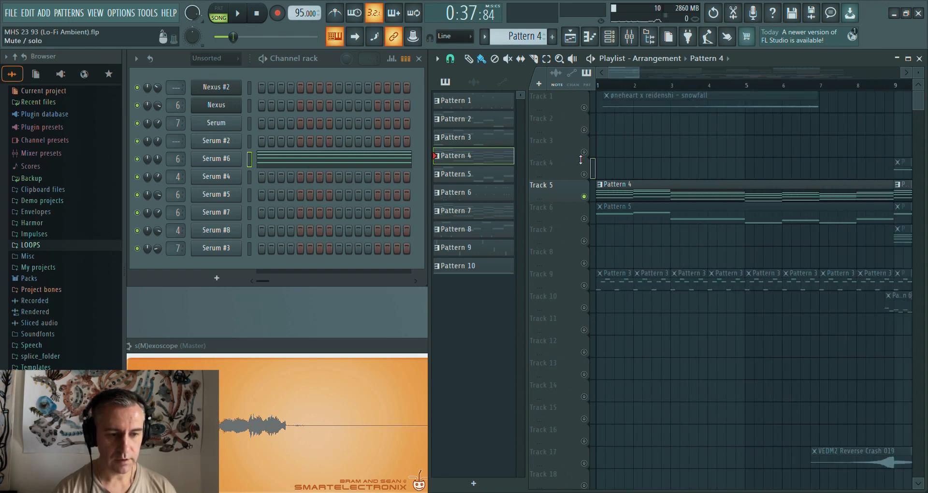
scroll(653, 208, "up", 3)
scroll(650, 207, "down", 1)
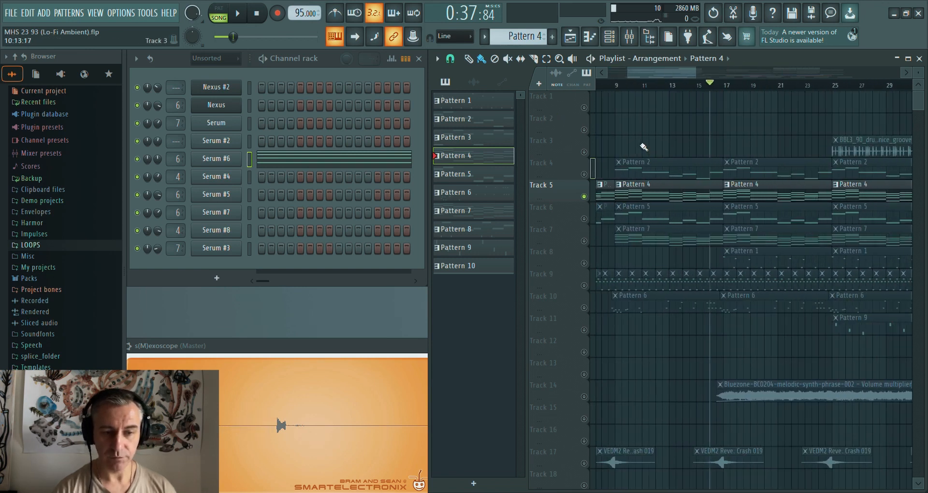
scroll(644, 147, "down", 1)
scroll(641, 147, "down", 1)
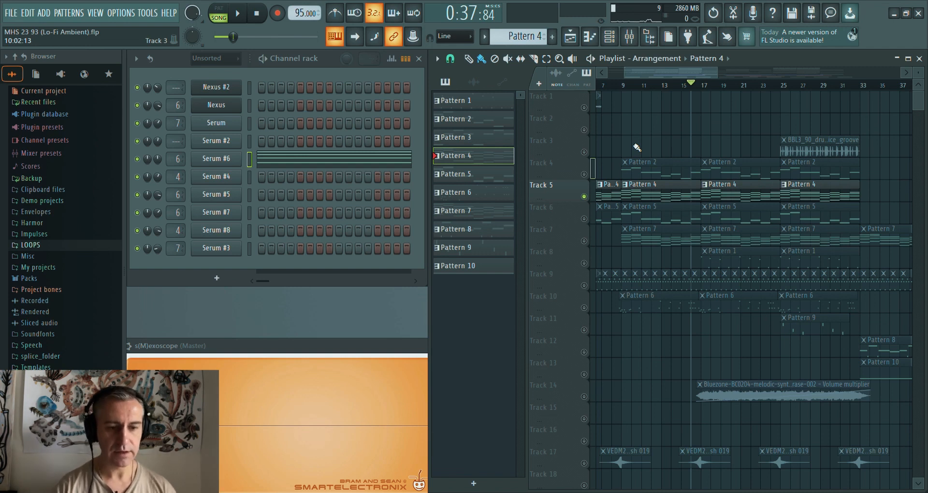
scroll(652, 213, "up", 3)
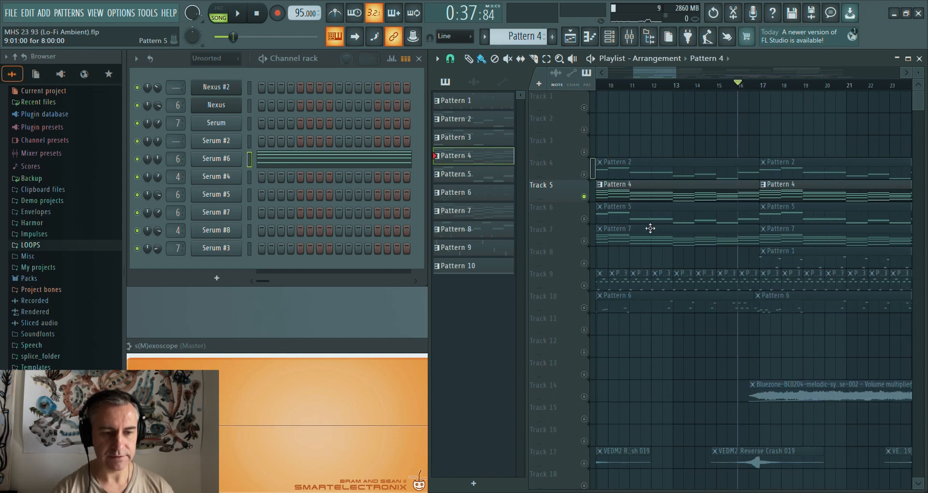
scroll(653, 217, "down", 3)
scroll(663, 162, "down", 1)
scroll(646, 124, "down", 3)
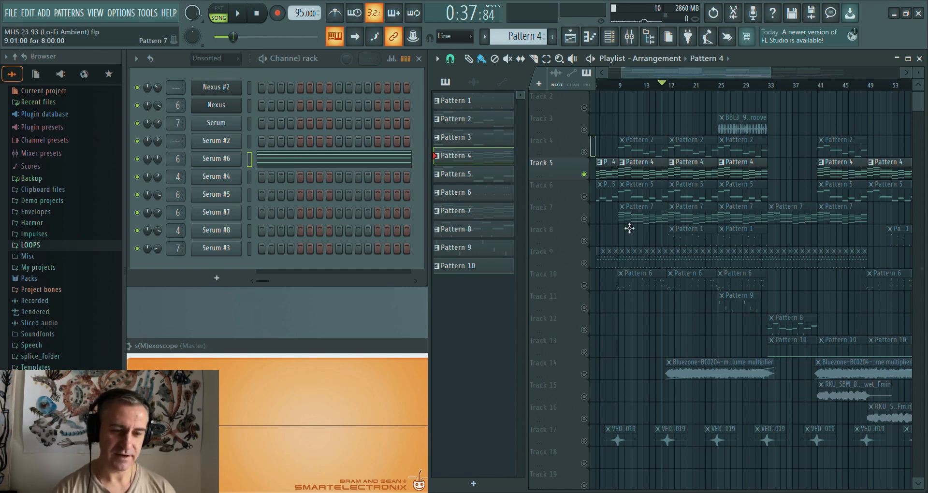
scroll(629, 227, "up", 4)
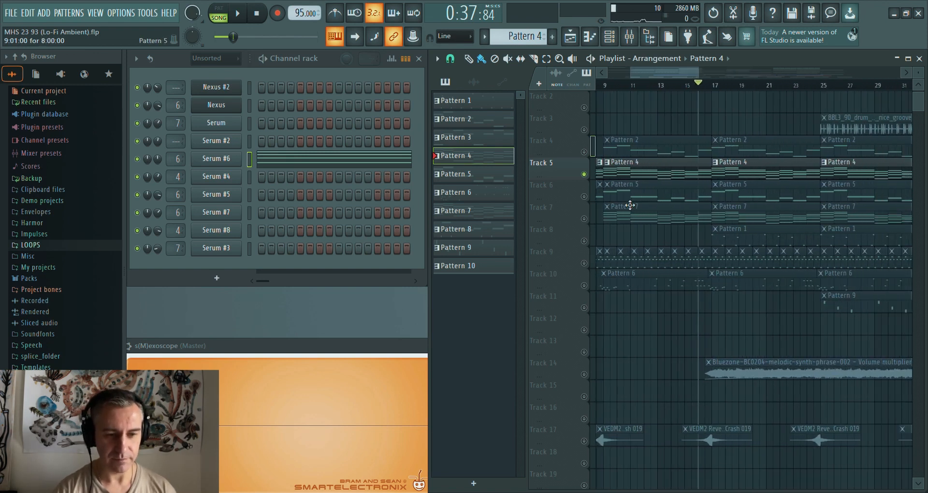
scroll(630, 205, "down", 2)
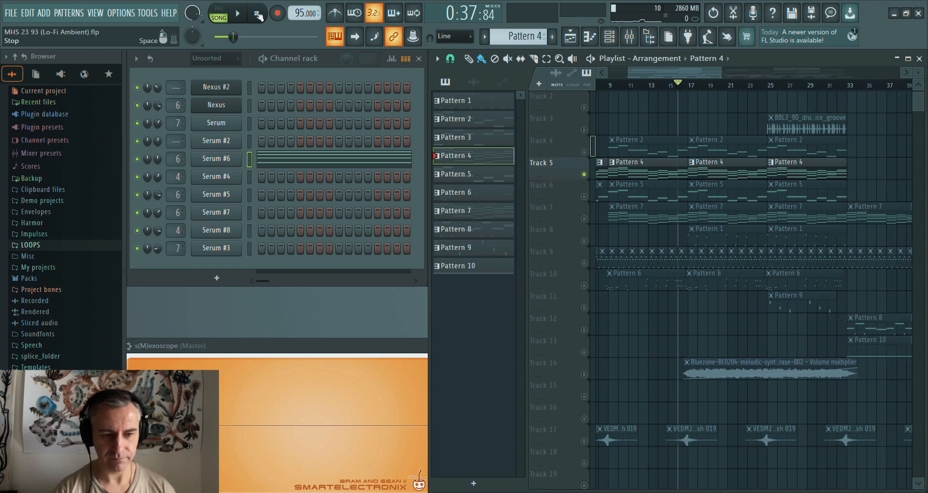
- Solo Track 6, place the playhead at bar 9 and open Pattern 5's Serum #7 notes in the piano roll
left_click(257, 14)
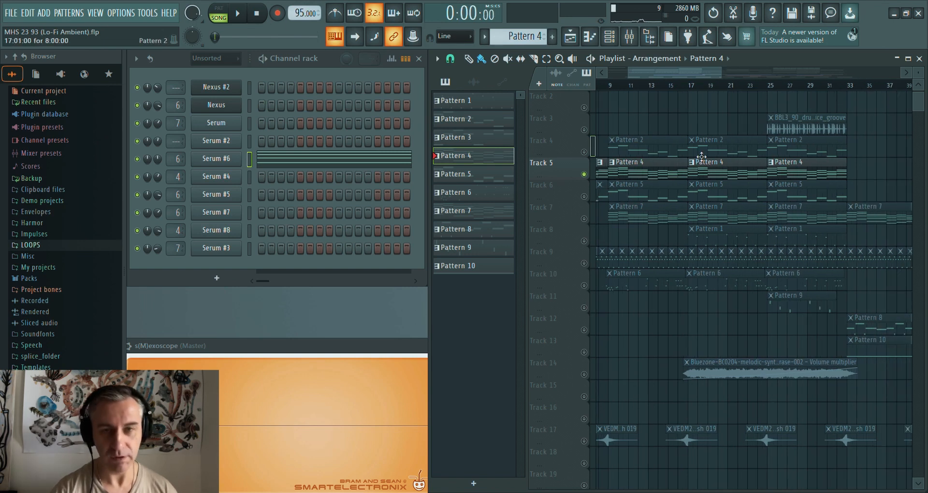
scroll(643, 201, "up", 1)
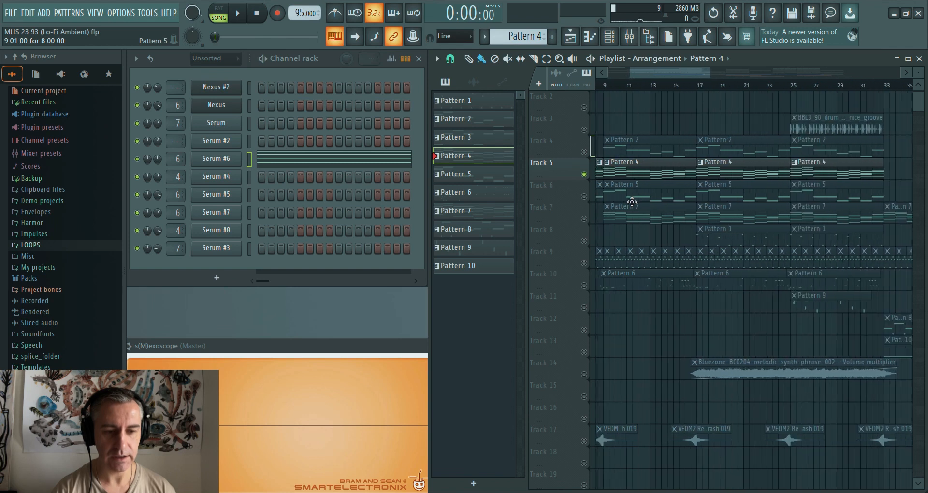
left_click(576, 196)
scroll(595, 197, "up", 3)
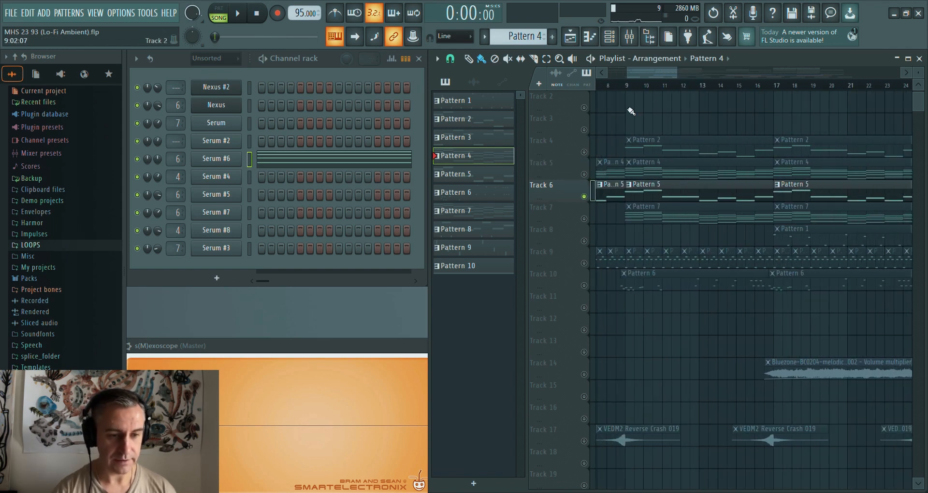
left_click(627, 86)
scroll(614, 192, "down", 3)
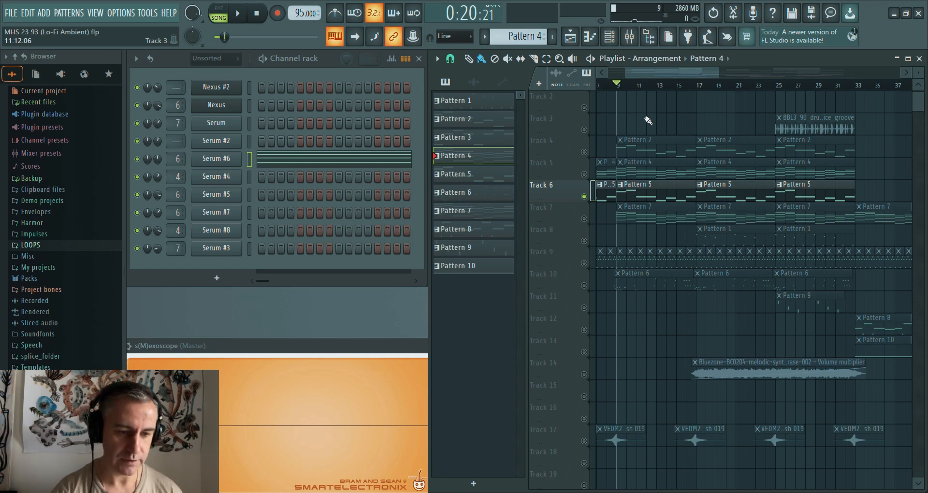
left_click(643, 187)
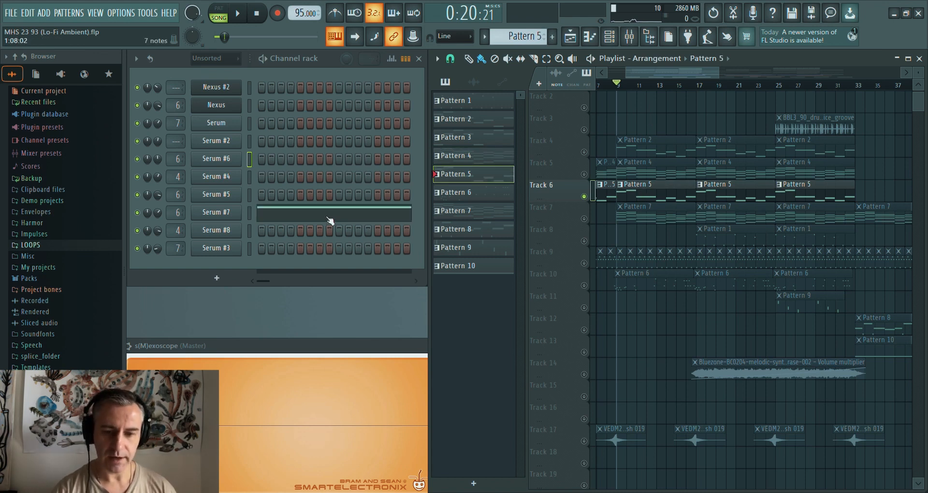
left_click(330, 221)
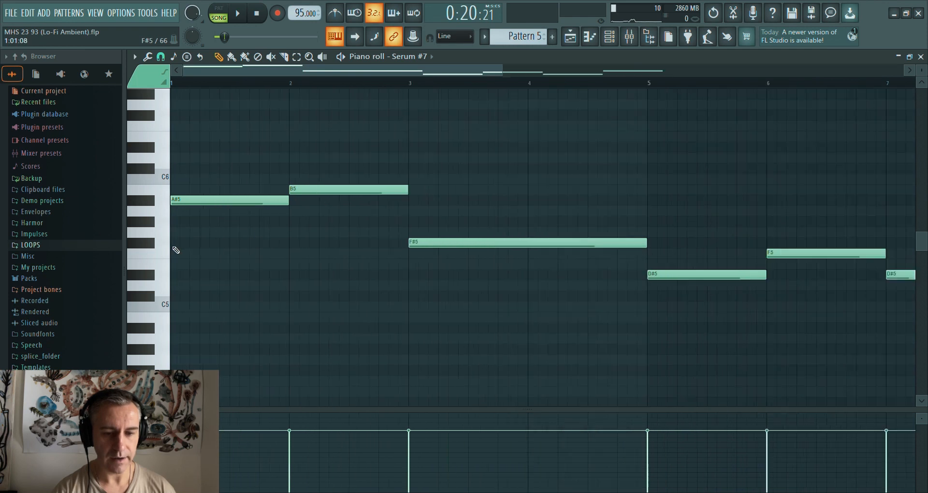
- Listen to the Serum #7 melody of Pattern 5, then return to the playlist and stop playback
key("space")
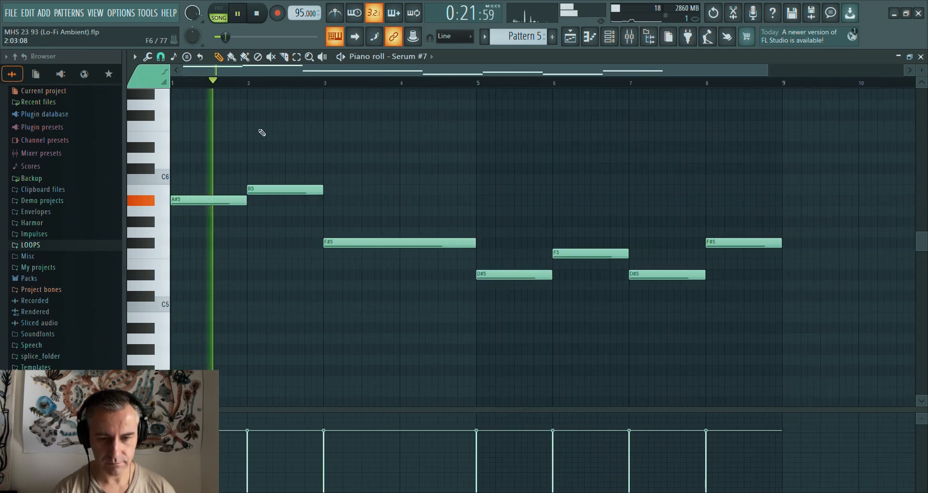
scroll(206, 236, "up", 2)
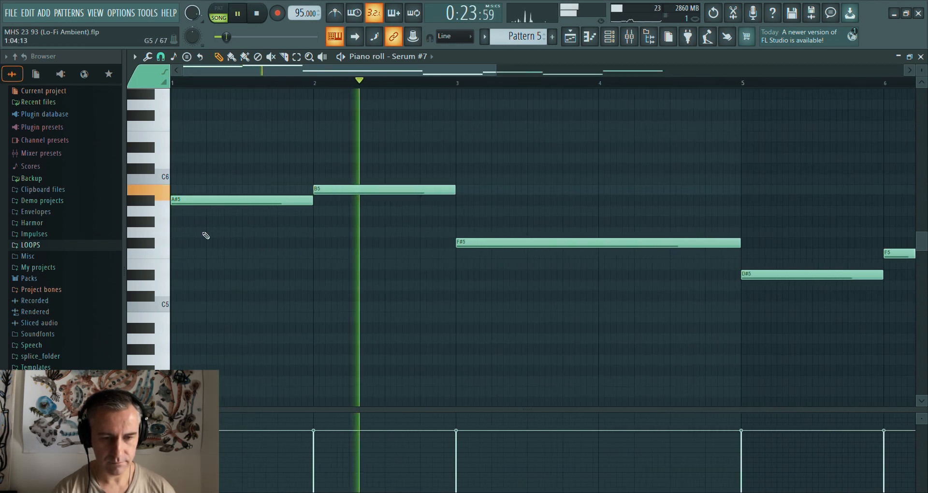
scroll(387, 150, "down", 2)
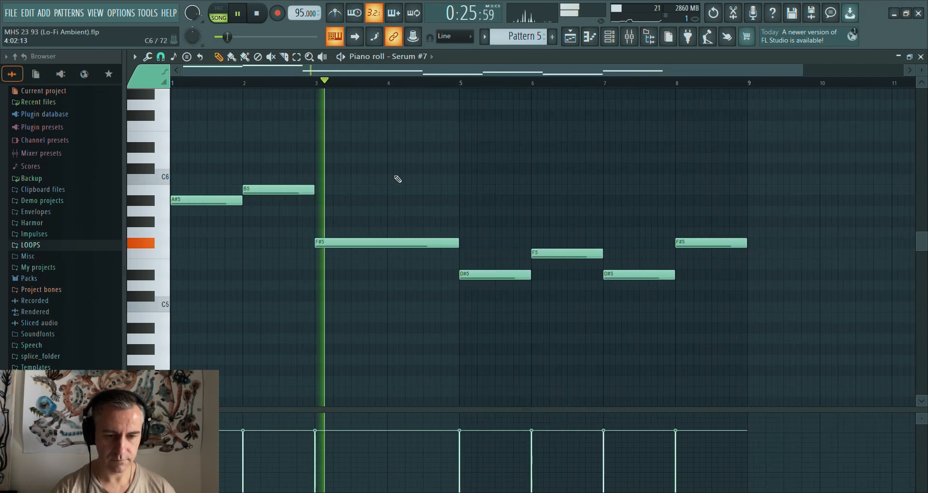
key("F7")
key("space")
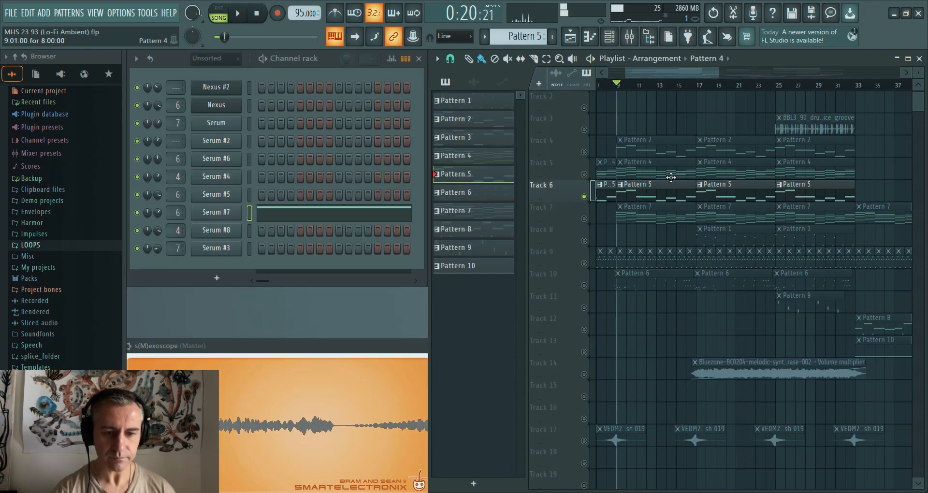
- Open Pattern 4's Serum #6 chords in the piano roll and select the highest note of each chord
left_click(670, 176)
left_click(380, 163)
left_click_drag(301, 164, 214, 203)
left_click(420, 246, "ctrl+shift")
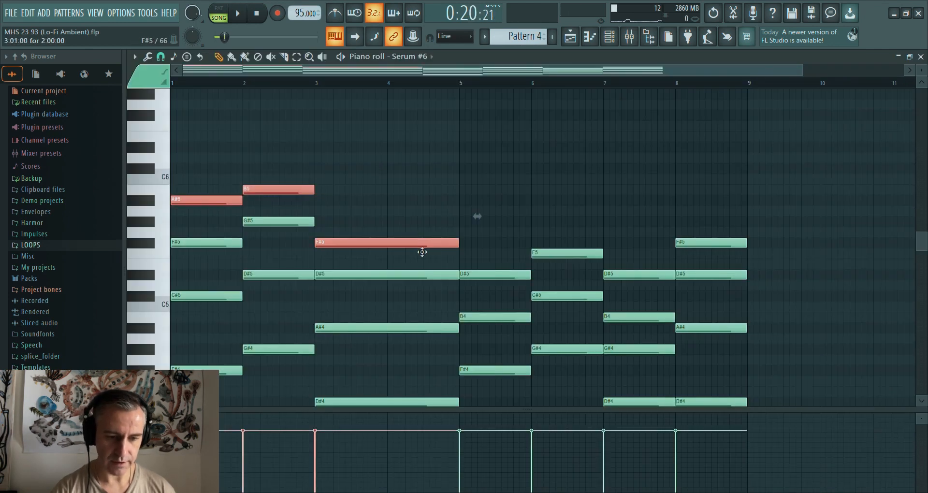
left_click(493, 274, "ctrl+shift")
left_click(566, 253, "ctrl+shift")
left_click(639, 274, "ctrl+shift")
left_click(711, 242, "ctrl+shift")
scroll(766, 218, "down", 4)
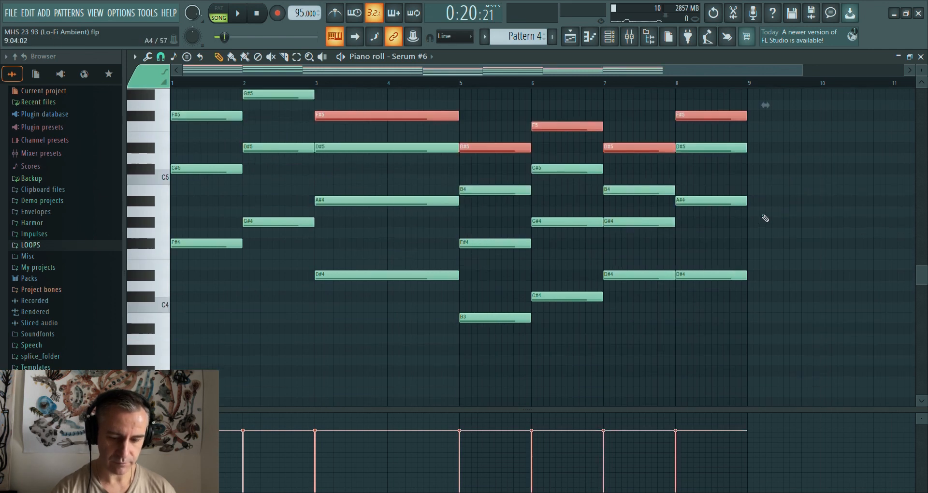
- Open Pattern 5's Serum #7 notes in the piano roll, paste the copied top chord notes over them and return to the playlist
key("F7")
left_click(669, 203)
left_click(377, 214)
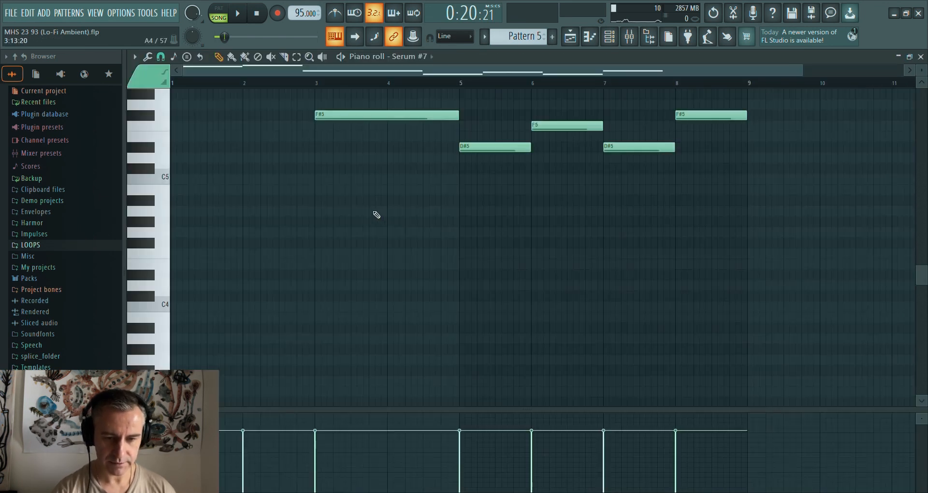
key("ctrl+v")
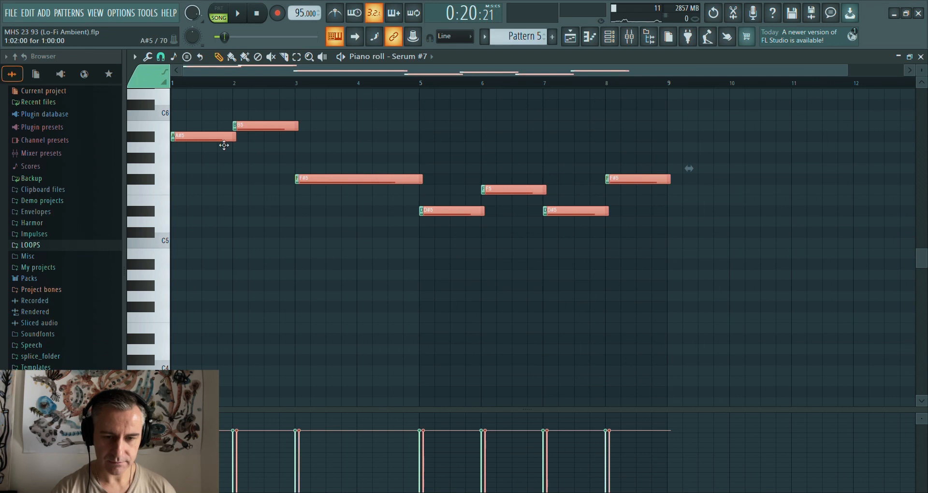
key("F7")
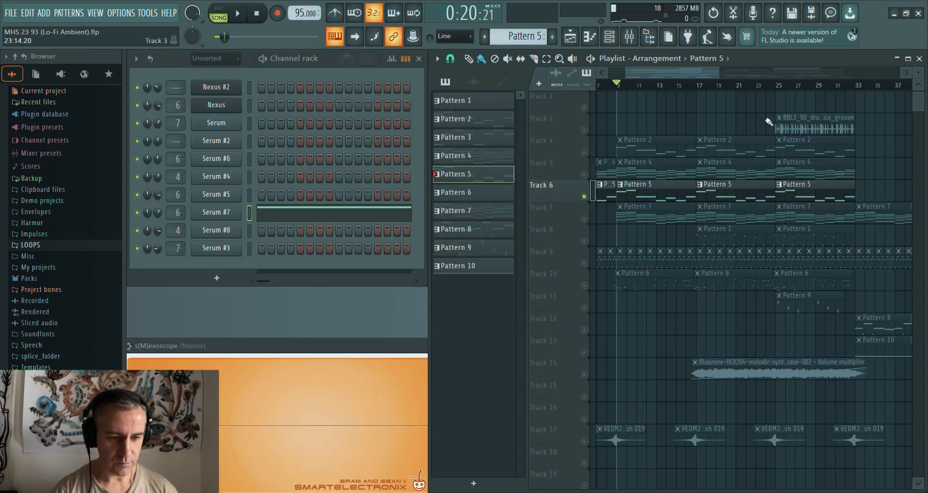
- Solo Track 7, select Pattern 7 and start playback from bar 9
right_click(584, 220)
left_click(635, 222)
scroll(631, 226, "up", 3)
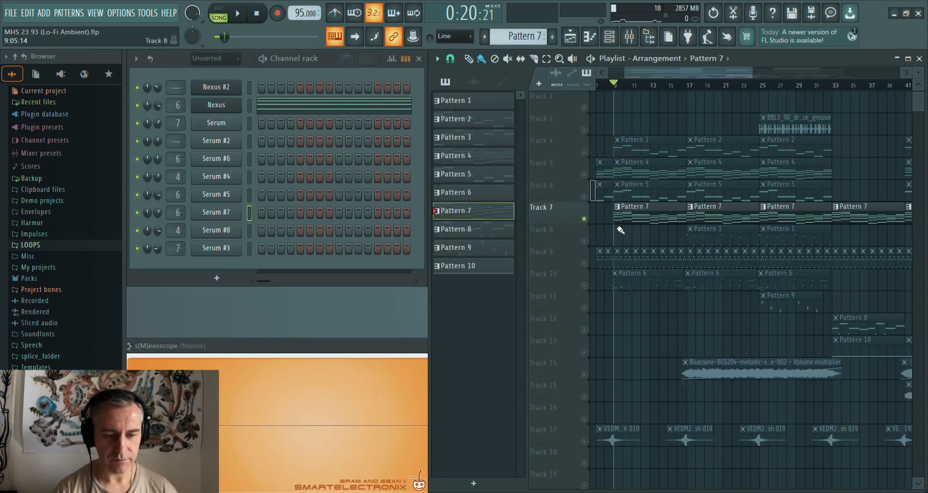
scroll(615, 231, "down", 3)
key("space")
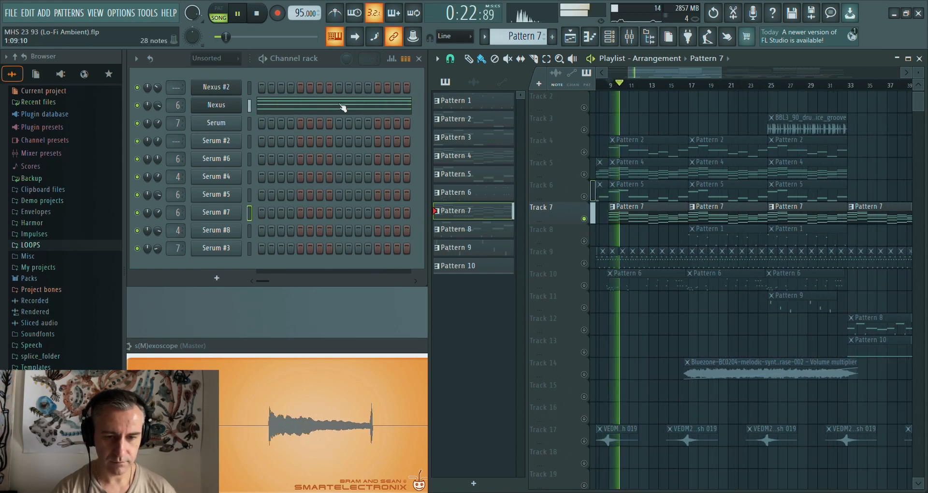
- Follow Pattern 7's Nexus chords in the piano roll as they play, then stop playback and return to the playlist
key("F7")
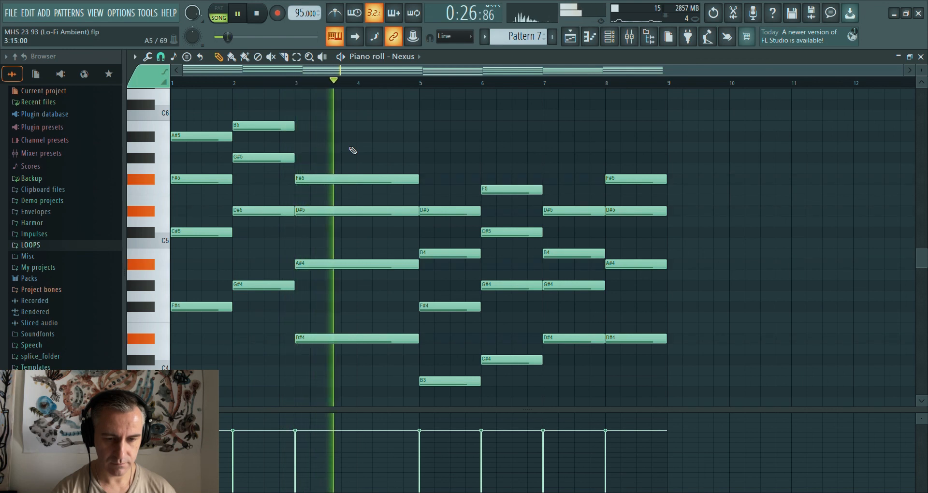
key("space")
key("F7")
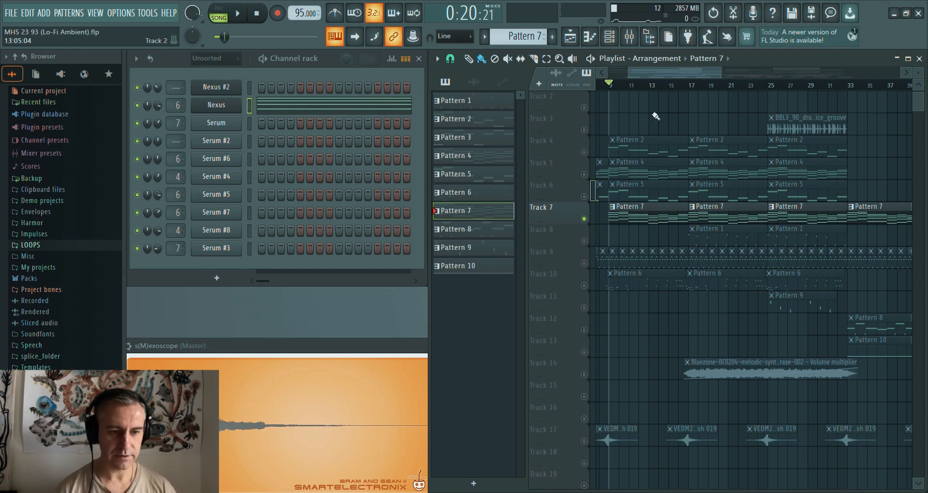
- Inspect the effect chains on mixer inserts 5 to 10 to find the one processing the Nexus chords
left_click(628, 37)
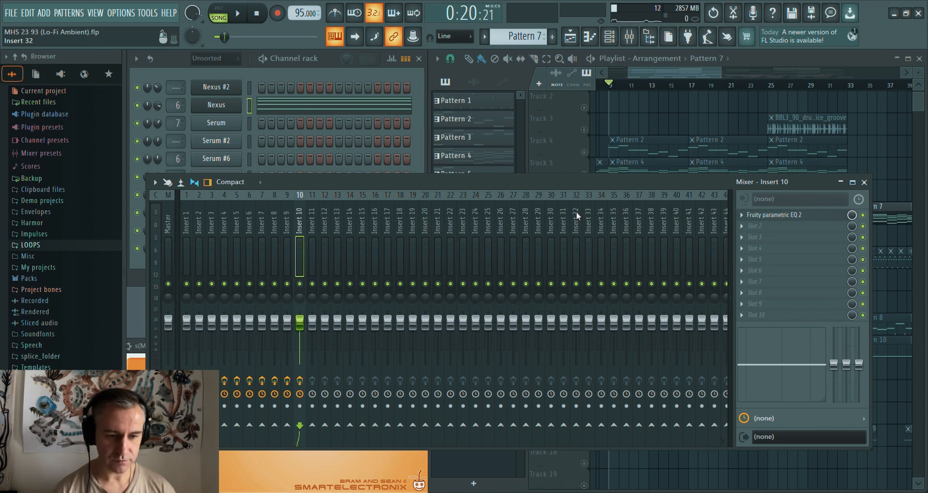
left_click(285, 224)
left_click(274, 223)
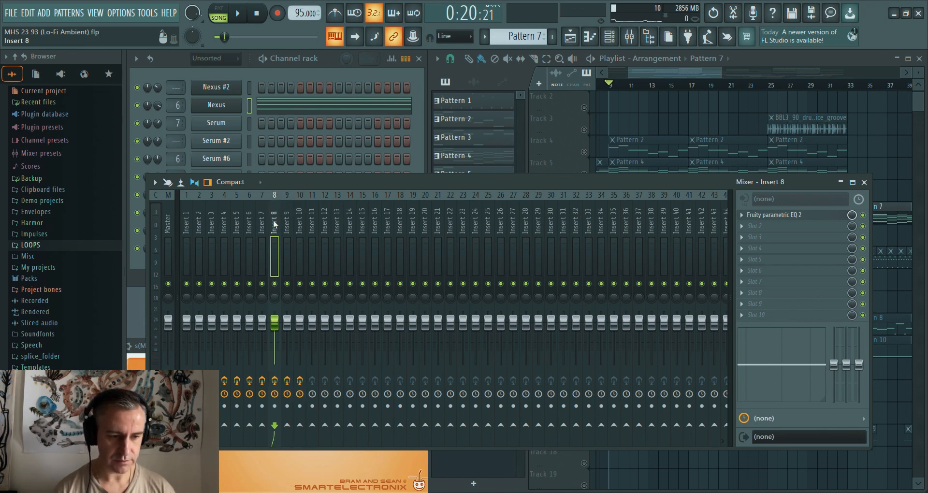
left_click(262, 224)
left_click(299, 224)
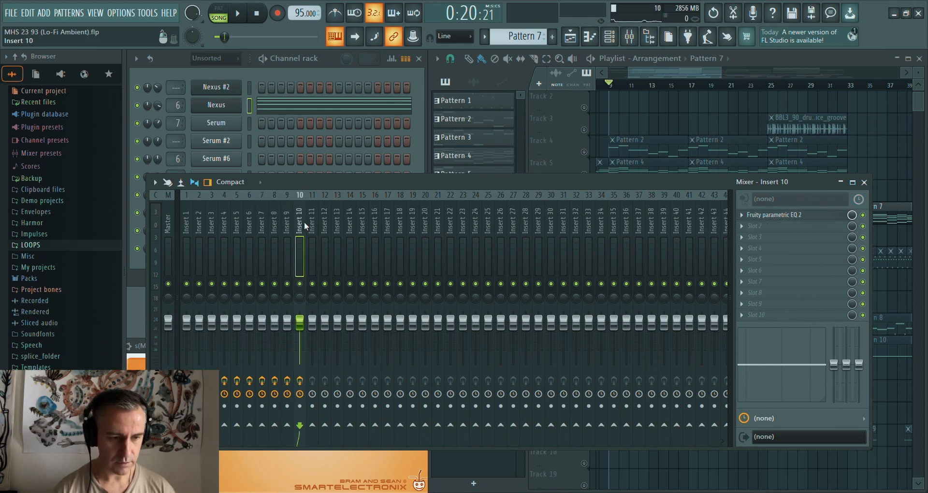
left_click(274, 223)
left_click(262, 224)
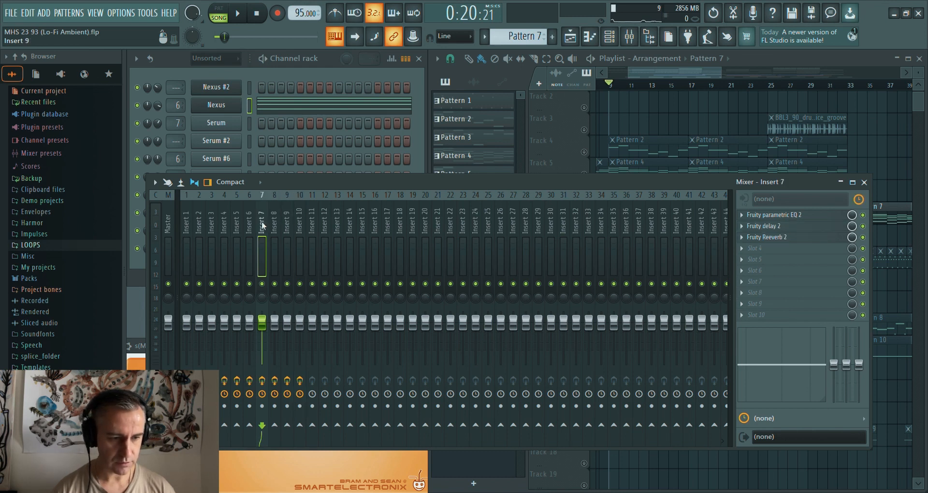
left_click(249, 223)
left_click(237, 223)
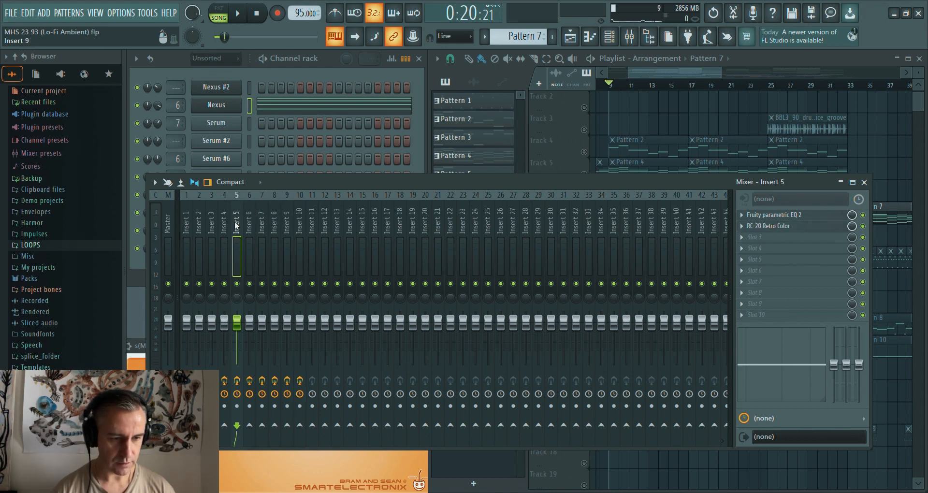
- Open RC-20 Retro Color on Insert 5, close the mixer and move the plugin window clear of the channel rack
left_click(780, 227)
left_click(865, 183)
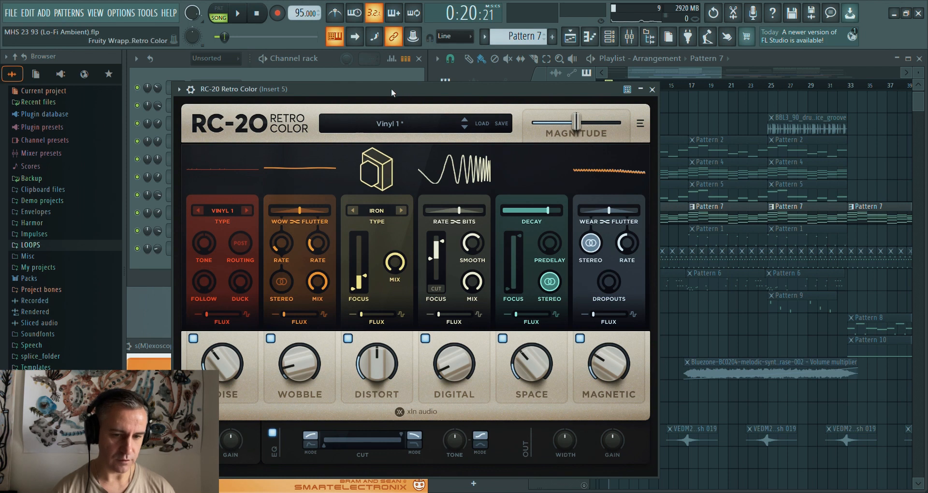
left_click_drag(390, 88, 457, 81)
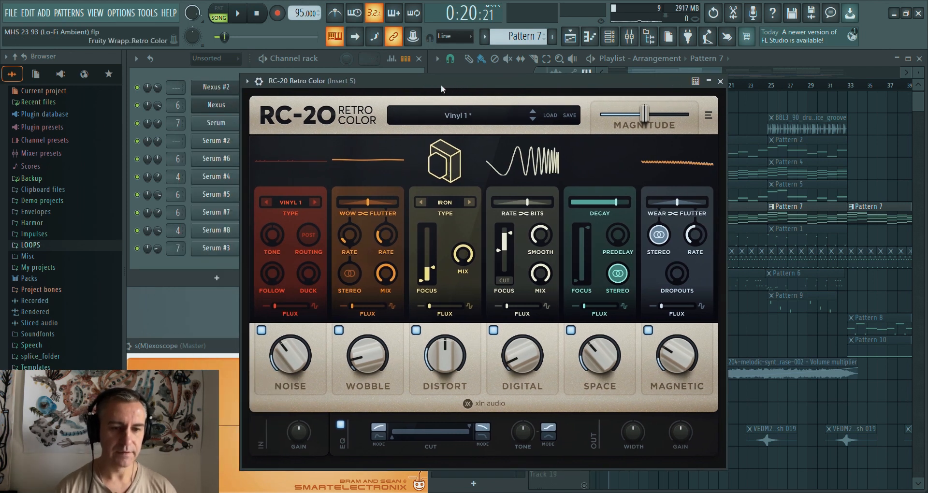
left_click_drag(441, 84, 542, 80)
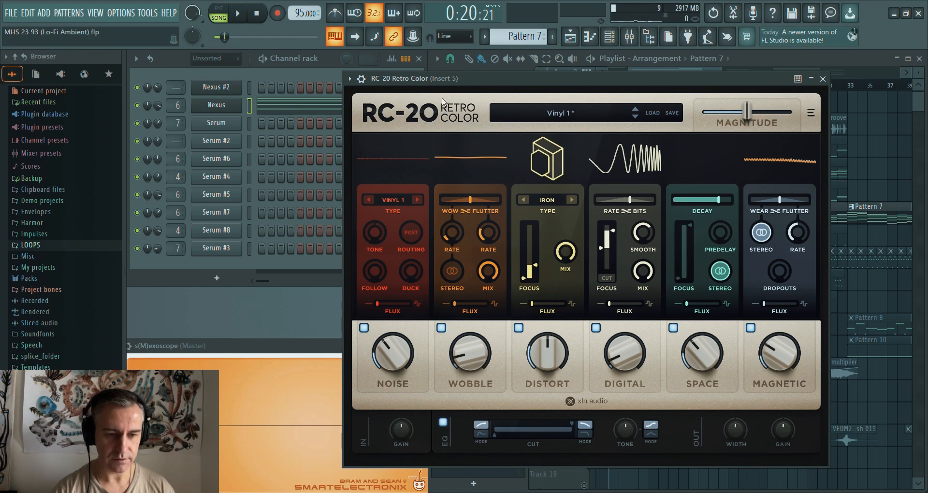
left_click_drag(519, 89, 508, 80)
- Play the Nexus chords while toggling RC-20 Retro Color on and off, then close the plugin and stop playback
key("space")
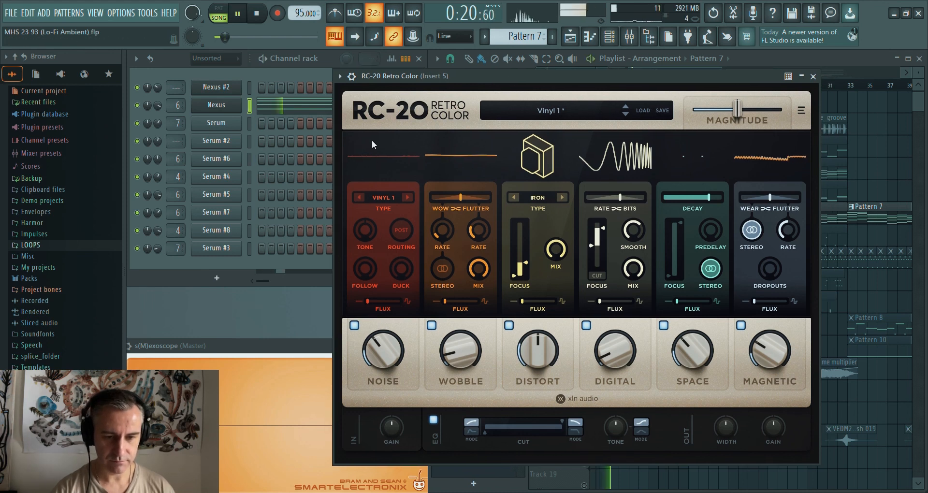
left_click(340, 76)
left_click(782, 96)
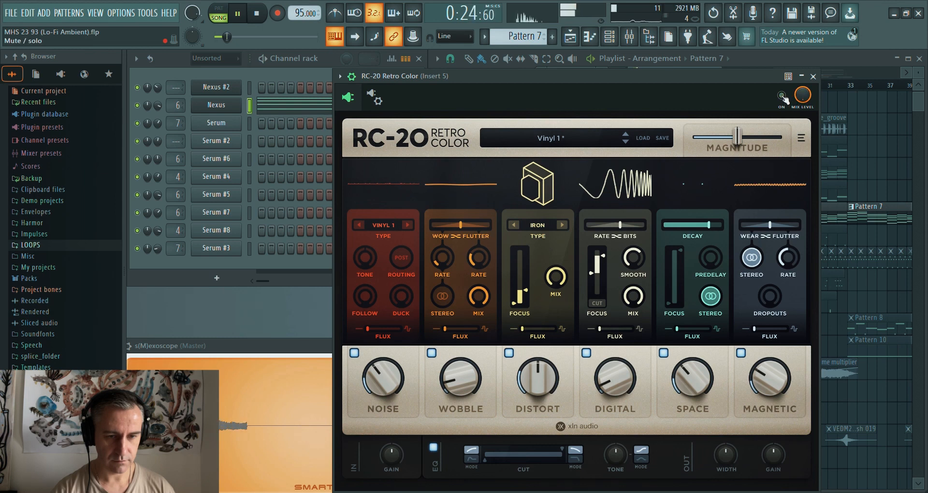
left_click(352, 76)
left_click_drag(470, 75, 439, 79)
key("Escape")
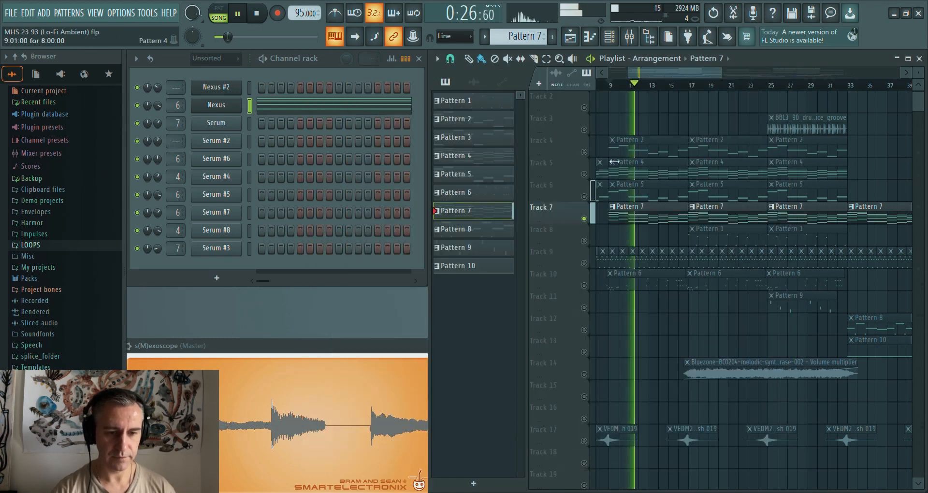
key("space")
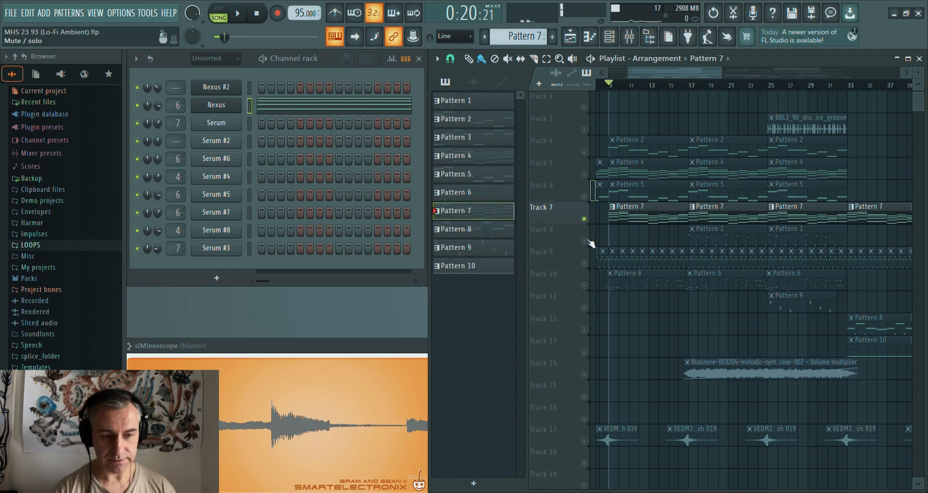
- Solo Track 8, place the playhead at bar 17 and select Pattern 1
scroll(606, 227, "up", 4)
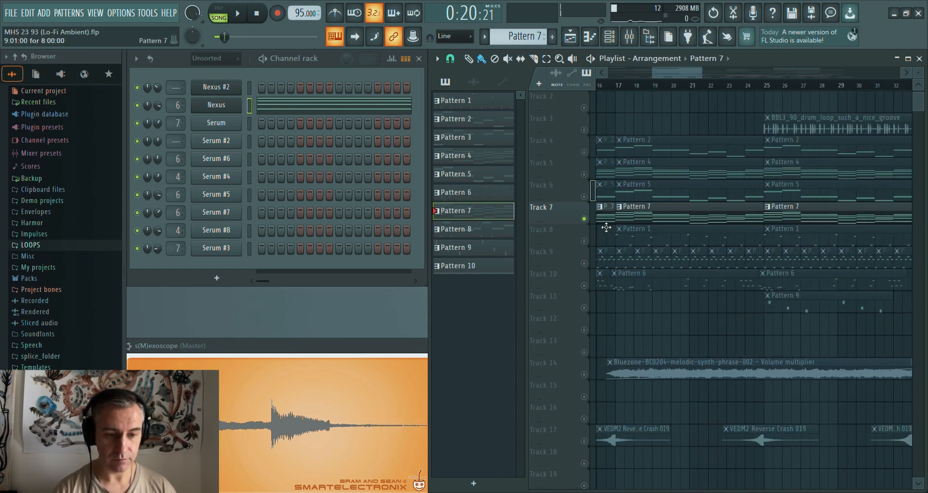
left_click(591, 227)
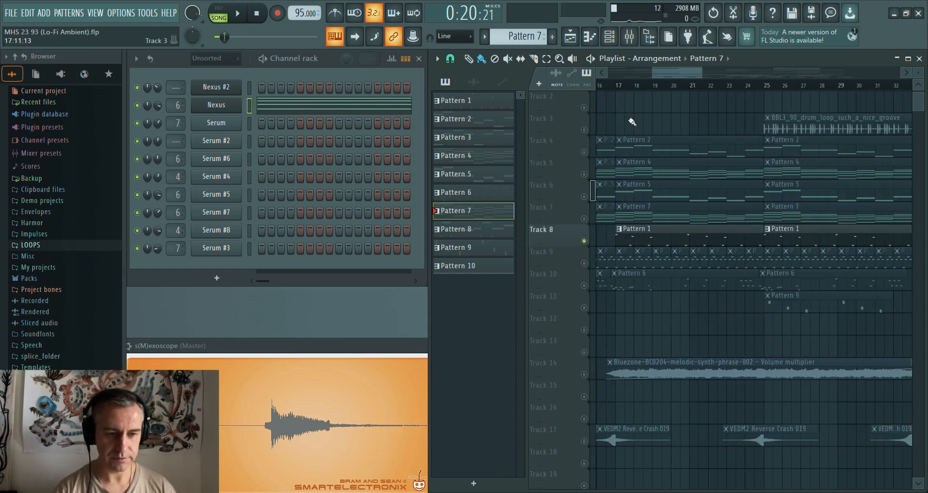
left_click(618, 85)
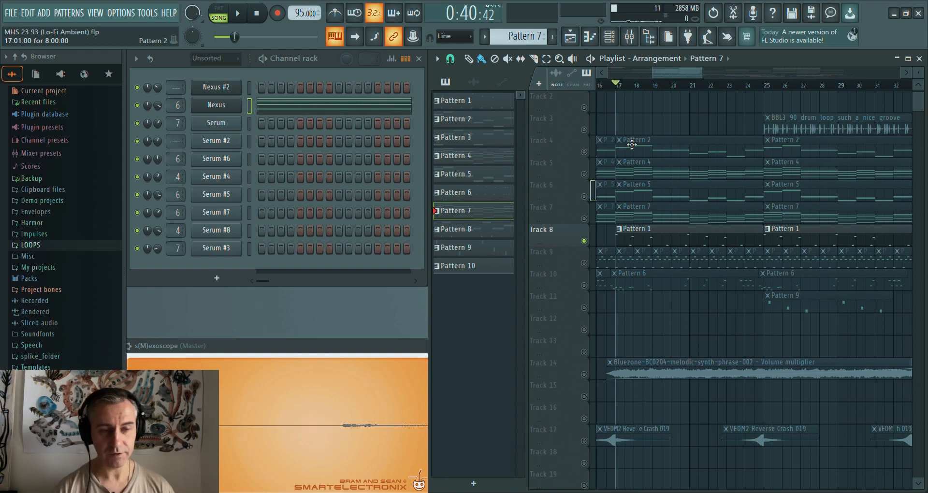
left_click(653, 246)
scroll(650, 244, "up", 2)
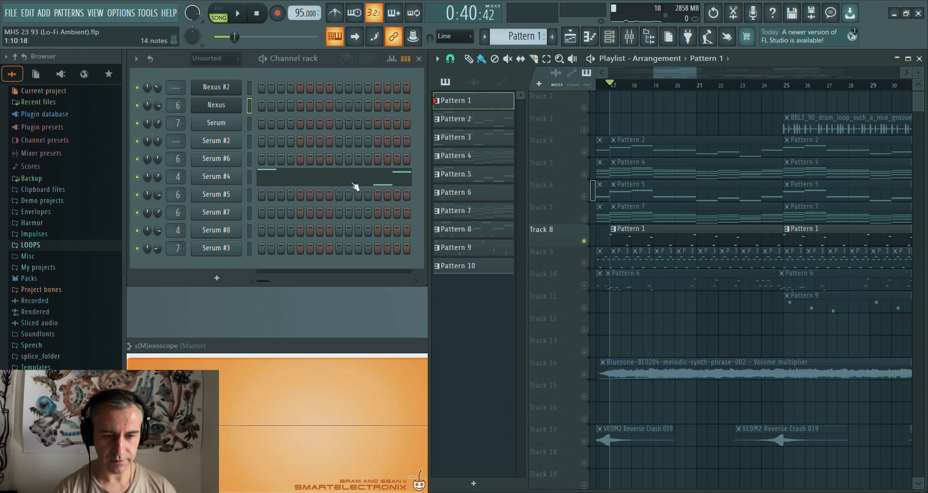
- Open Pattern 1's Serum #4 notes in the piano roll, listen to them, then stop playback and return to the playlist
left_click(336, 181)
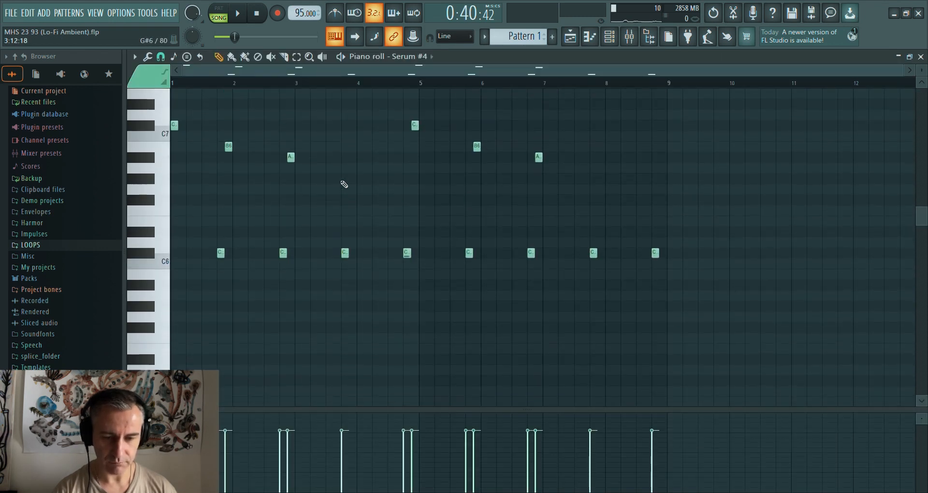
scroll(213, 215, "up", 3)
key("space")
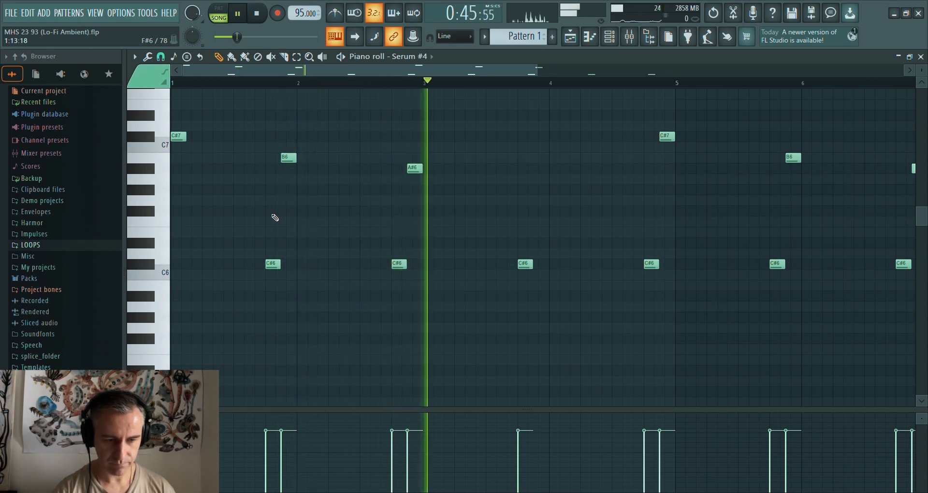
scroll(357, 243, "down", 1)
scroll(471, 307, "down", 1)
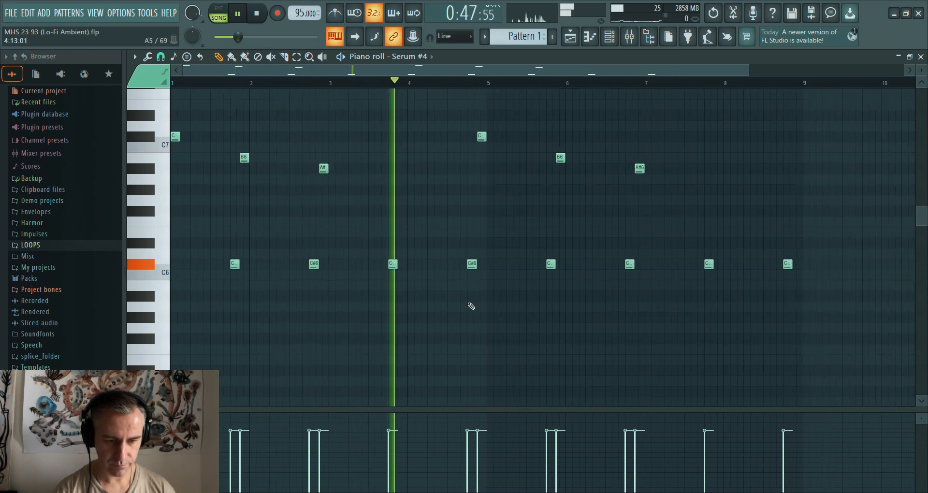
key("space")
key("Escape")
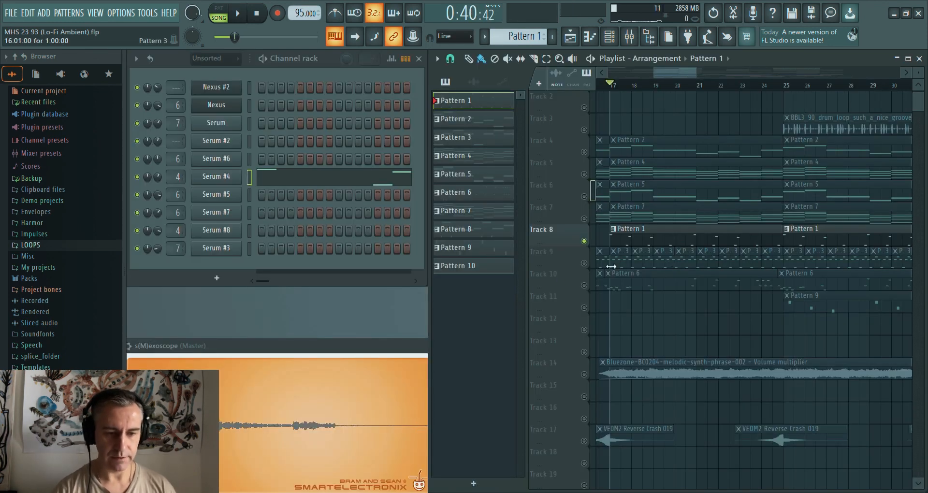
- Solo Track 9 and open Pattern 3's Serum #5 notes in the piano roll
right_click(586, 265)
scroll(586, 265, "up", 2)
left_click(644, 266)
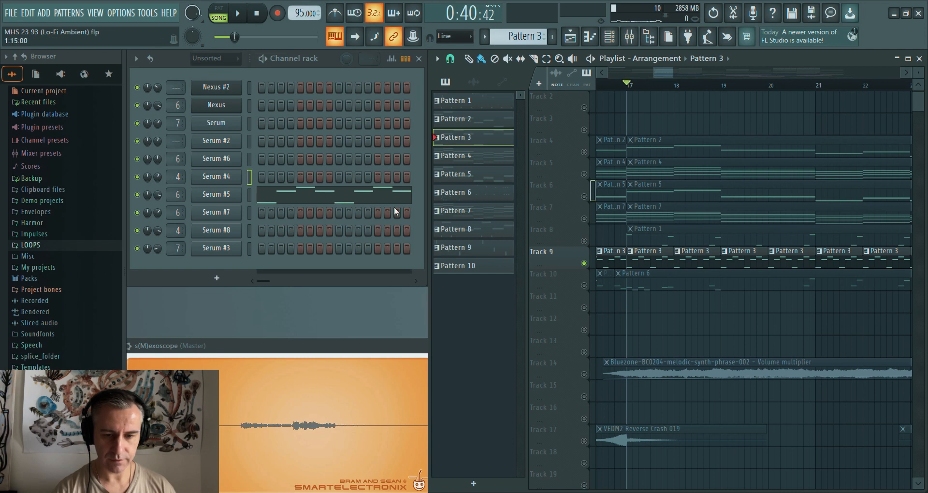
left_click(344, 194)
scroll(333, 186, "up", 2)
scroll(309, 187, "down", 1)
scroll(189, 204, "up", 2)
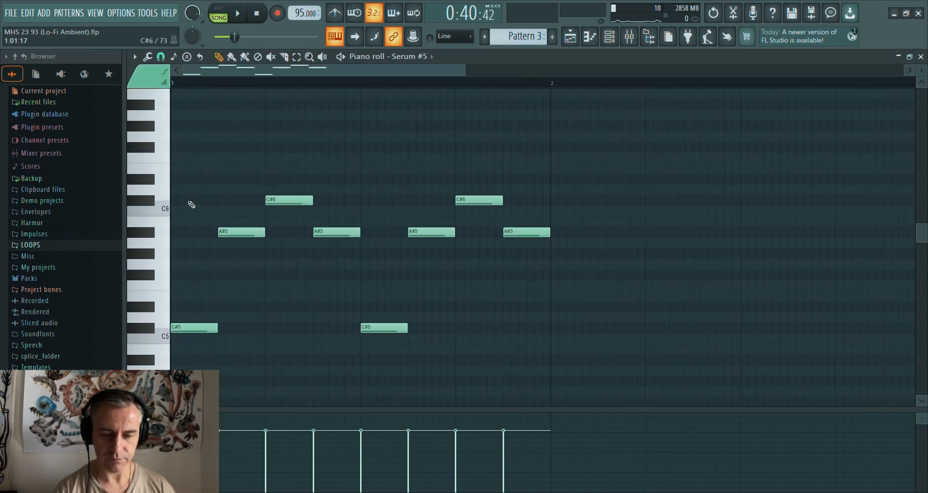
scroll(192, 201, "down", 1)
scroll(198, 198, "down", 1)
- Listen to Pattern 3's Serum #5 arpeggio, then return to the playlist and stop playback
key("space")
scroll(206, 204, "up", 1)
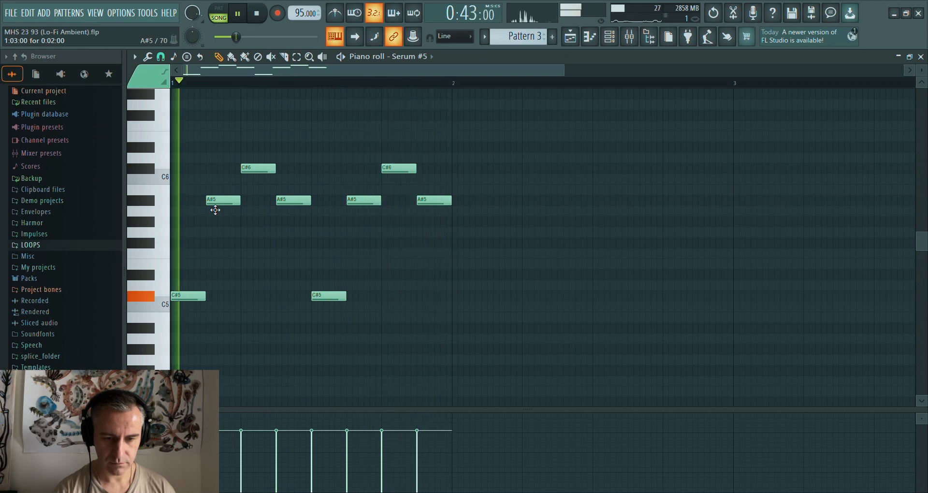
key("F7")
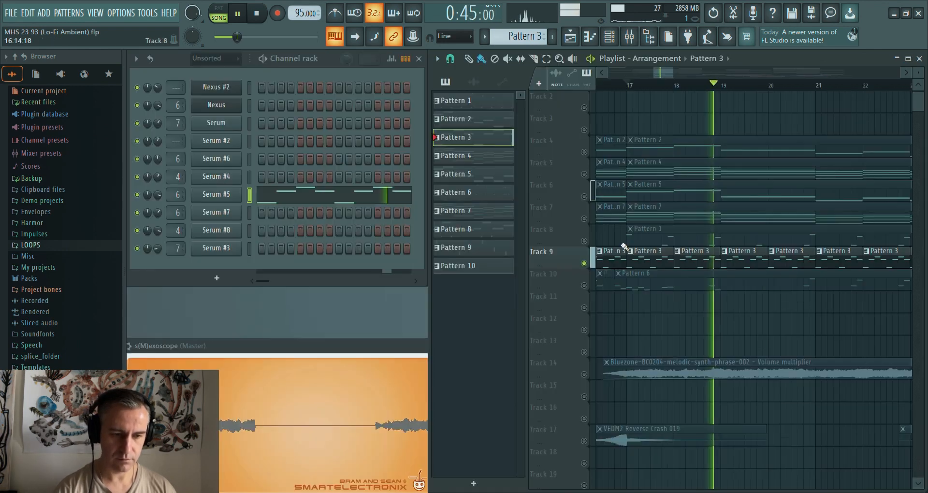
key("space")
- Solo Track 8 with Pattern 1 selected, and open Fruity parametric EQ 2 and OTT on mixer Insert 4
left_click(653, 239)
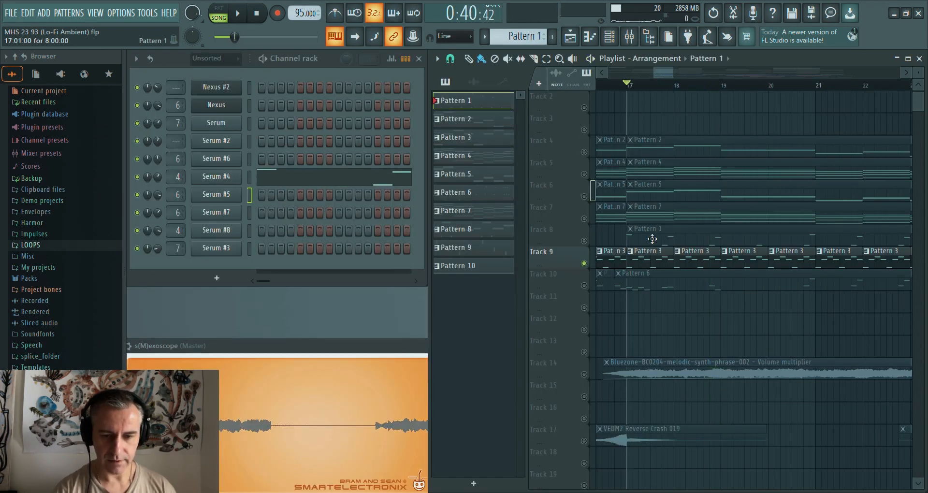
scroll(656, 239, "down", 3)
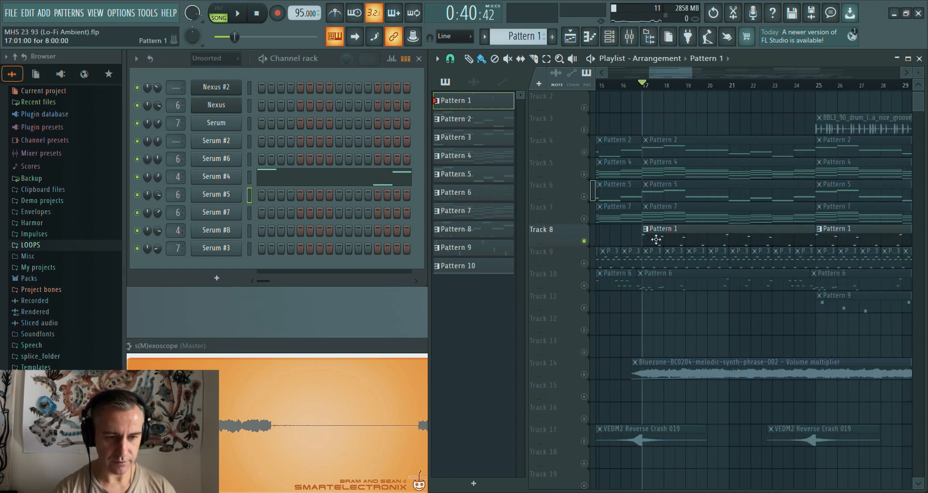
left_click(629, 36)
left_click(225, 223)
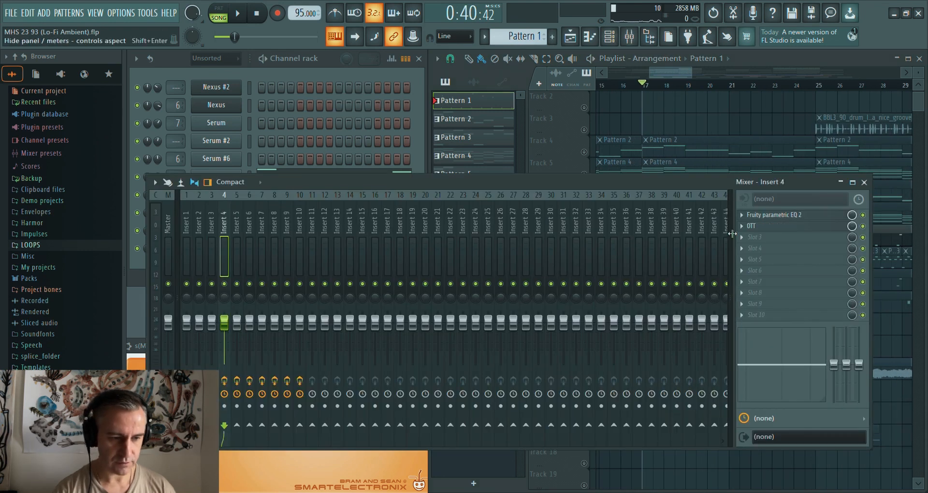
left_click(783, 215)
left_click(786, 225)
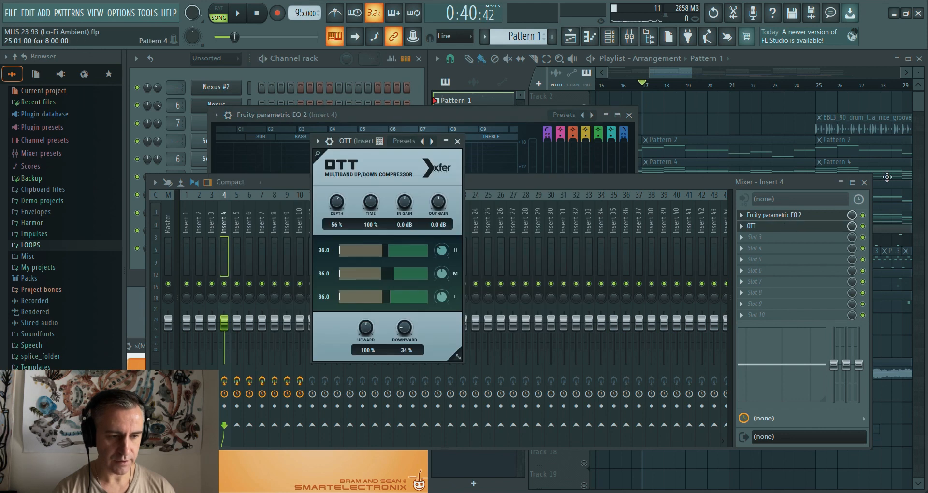
- Place Insert 4's OTT beside its Fruity parametric EQ 2 with the mixer closed, examine both effects, then close their windows
left_click(865, 183)
left_click(329, 140)
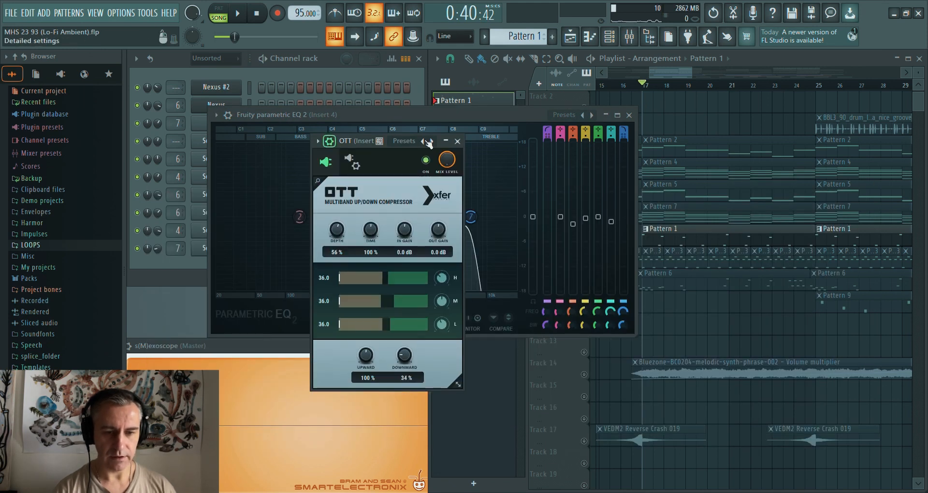
left_click(330, 141)
left_click_drag(348, 144, 678, 121)
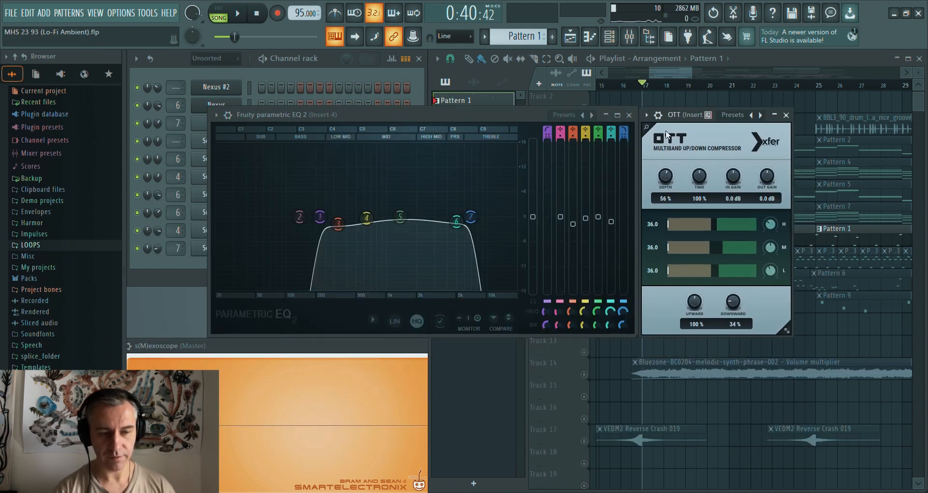
left_click(420, 114)
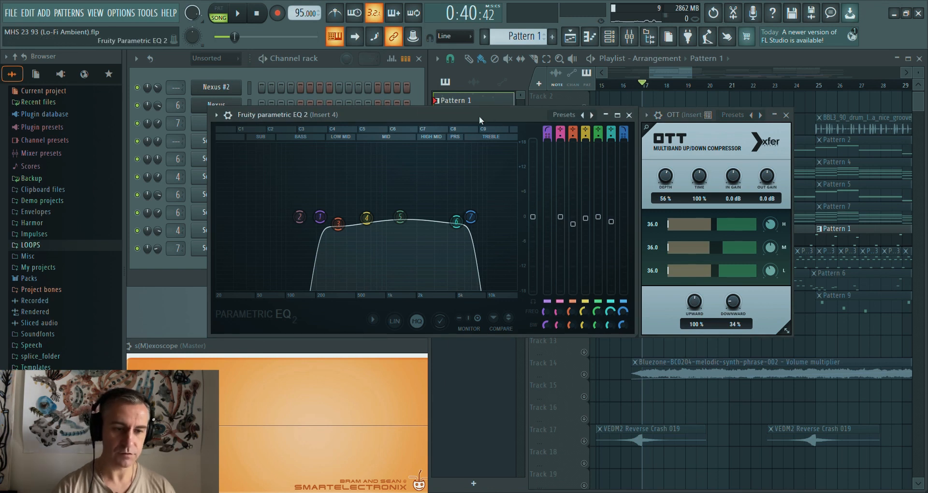
left_click(629, 115)
left_click(786, 115)
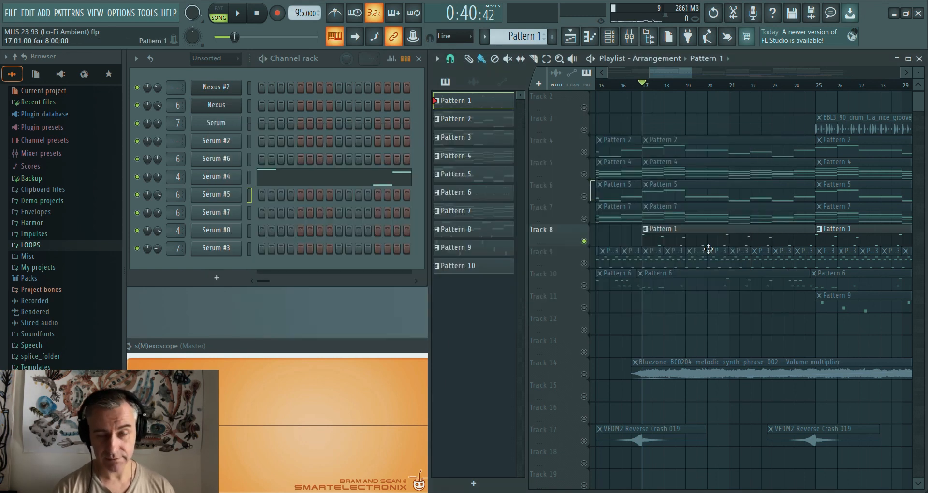
- Solo Track 9 and compare Pattern 3 with Patterns 4 and 7 in the playlist, ending with Pattern 3 selected
right_click(585, 264)
left_click(656, 261)
scroll(657, 261, "up", 2)
scroll(658, 260, "down", 2)
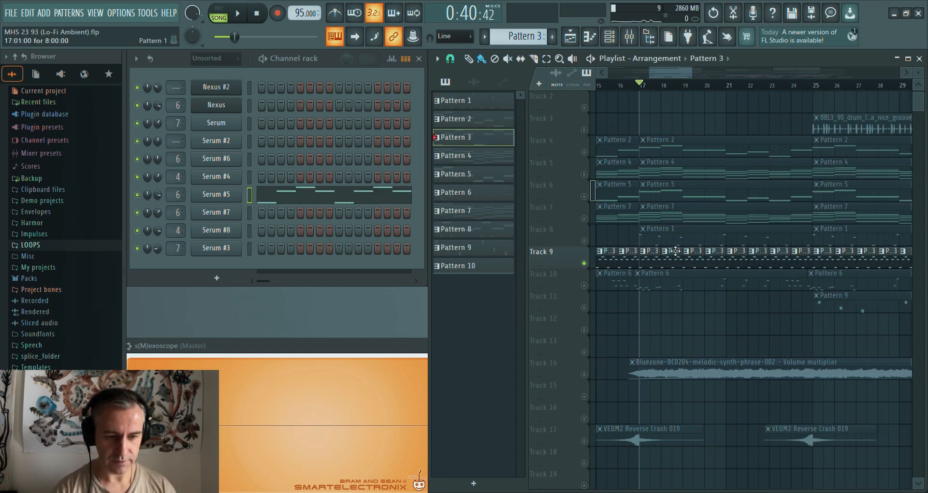
left_click(652, 173)
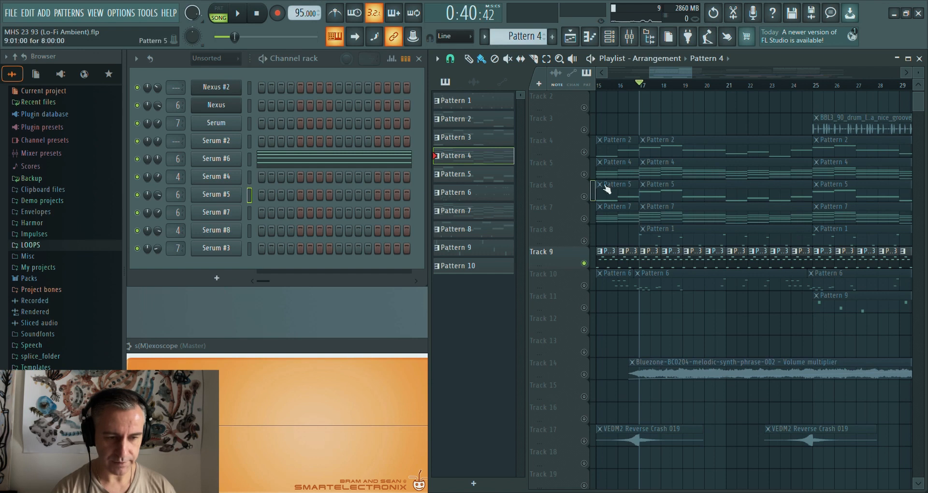
left_click(656, 217)
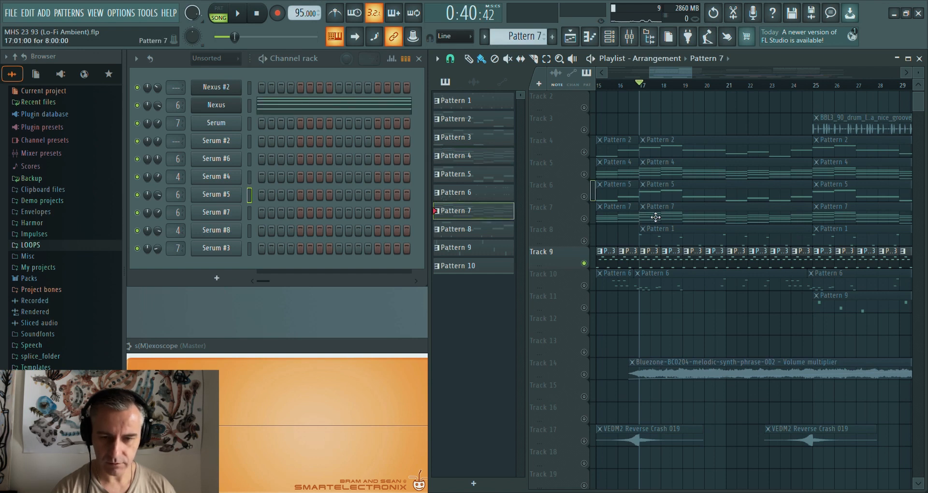
left_click(658, 263)
- Open the Fruity parametric EQ 2 on mixer Insert 6, examine its curve with the mixer closed, then close it
left_click(627, 46)
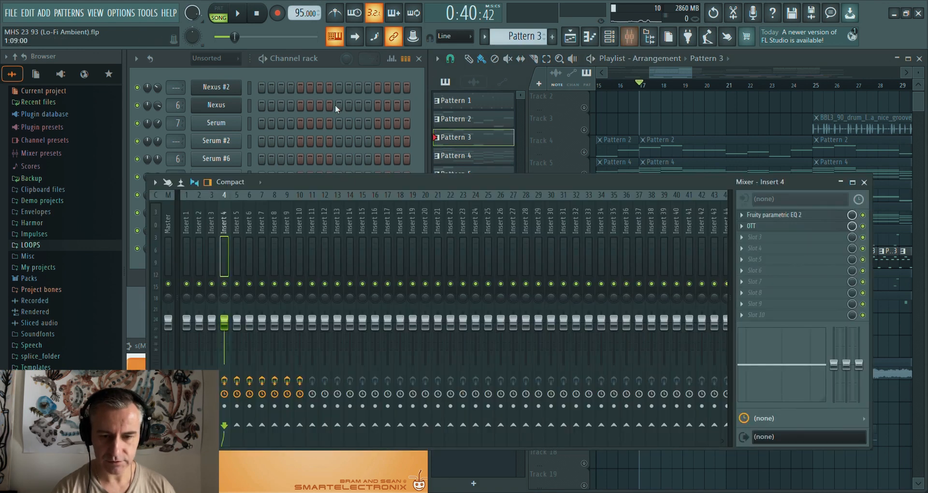
left_click(248, 208)
left_click(773, 214)
left_click(846, 187)
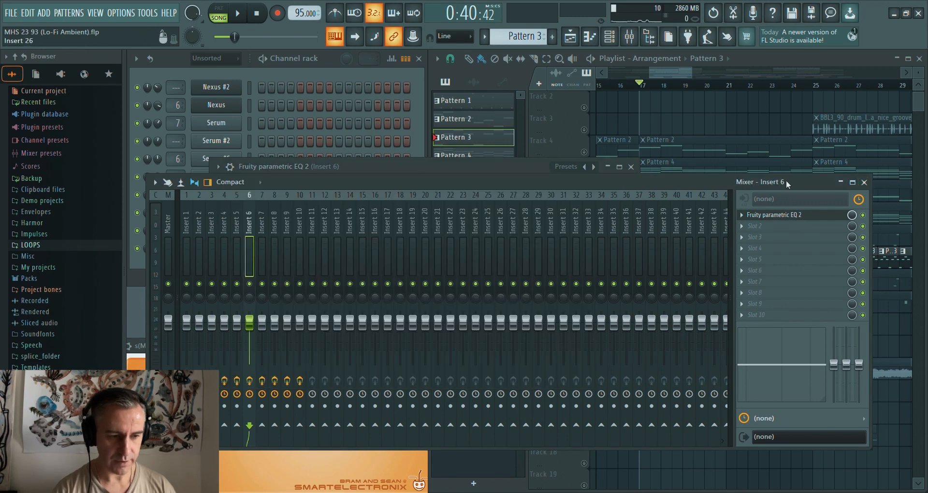
left_click(864, 182)
left_click_drag(469, 167, 396, 162)
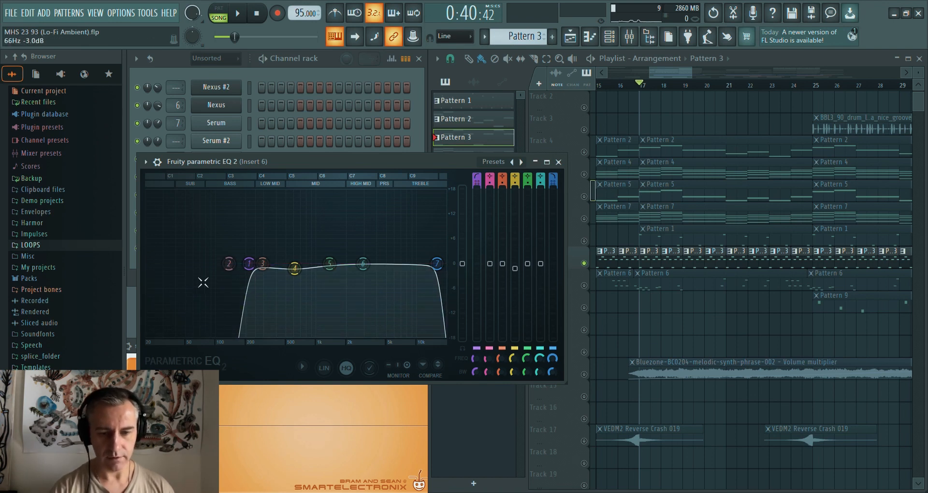
left_click(558, 161)
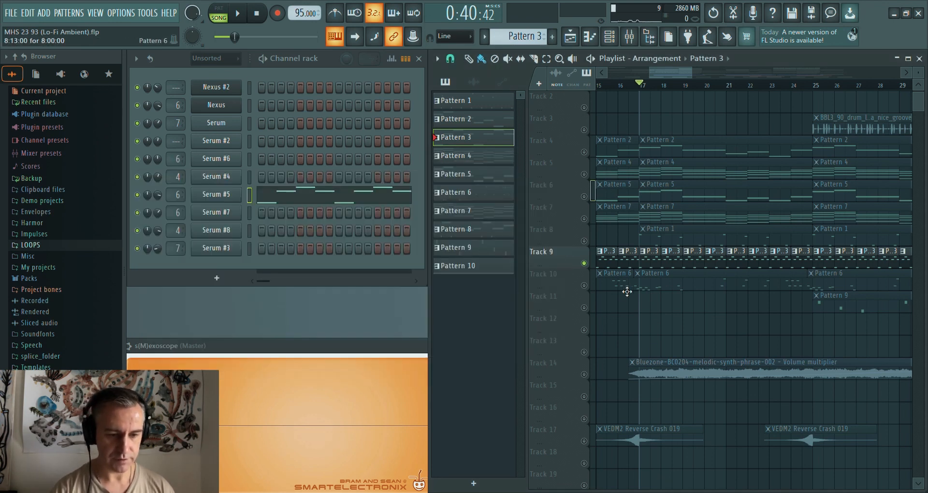
- Solo Track 10 and set the playback position to the start of its first Pattern 6 clip
right_click(585, 285)
scroll(734, 261, "down", 3)
scroll(725, 269, "up", 3)
scroll(777, 269, "down", 3)
scroll(639, 290, "up", 3)
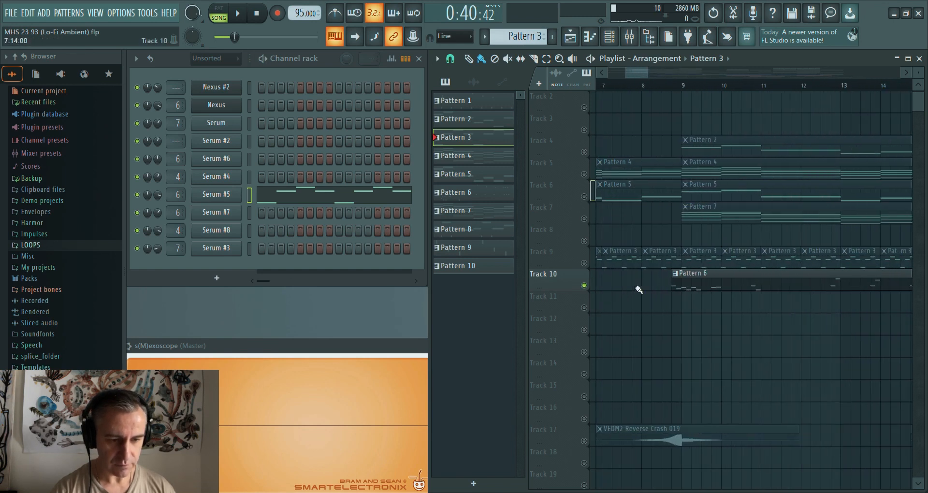
scroll(660, 284, "up", 3)
left_click(684, 87)
scroll(611, 272, "down", 5)
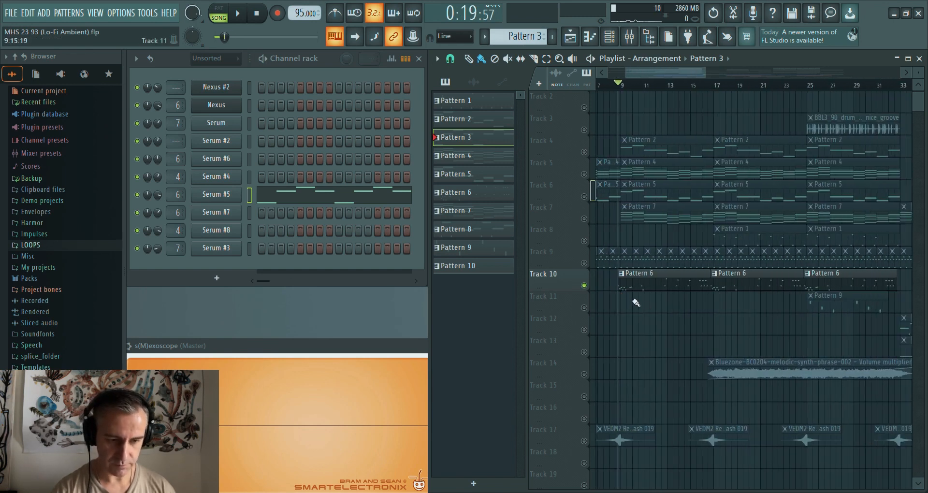
scroll(638, 303, "down", 2)
- Select Pattern 6, open its Serum #8 notes in the piano roll and start playback
left_click(642, 286)
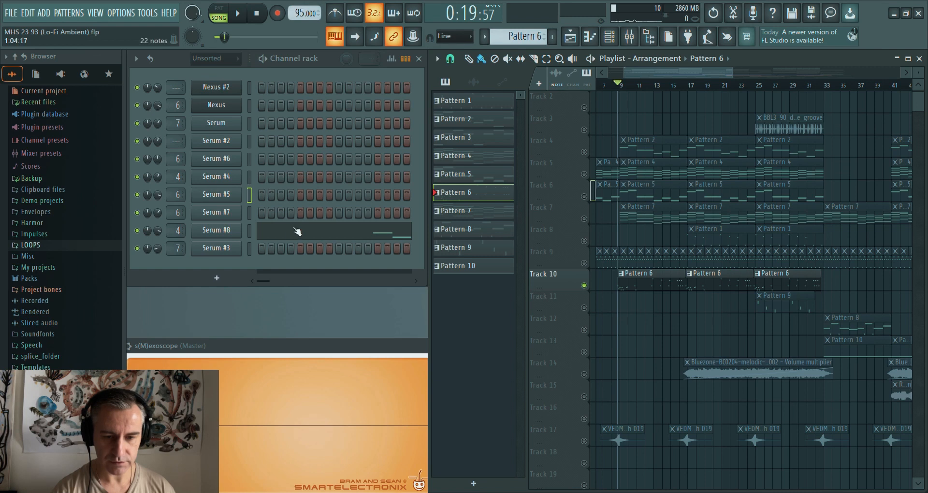
left_click(253, 232)
key("space")
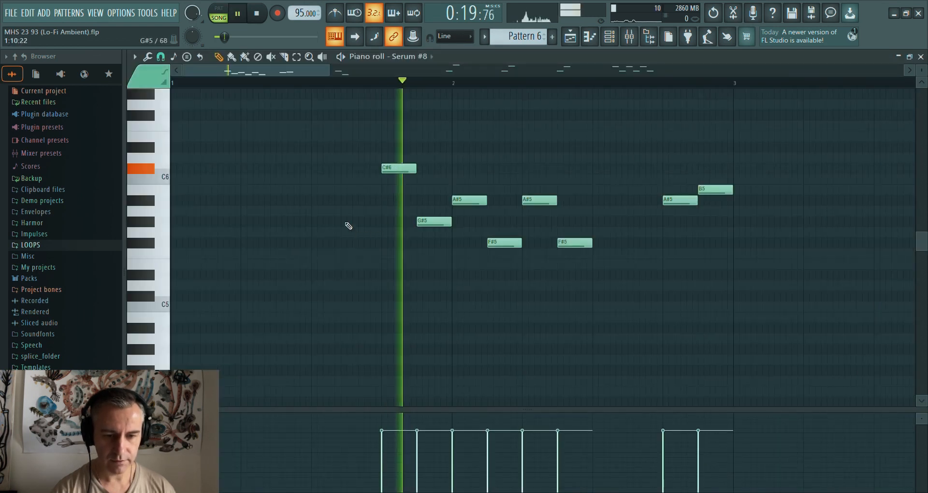
- Follow the Serum #8 melody through to its last notes, then stop playback and return to the playlist
scroll(346, 224, "up", 3)
scroll(334, 259, "down", 4)
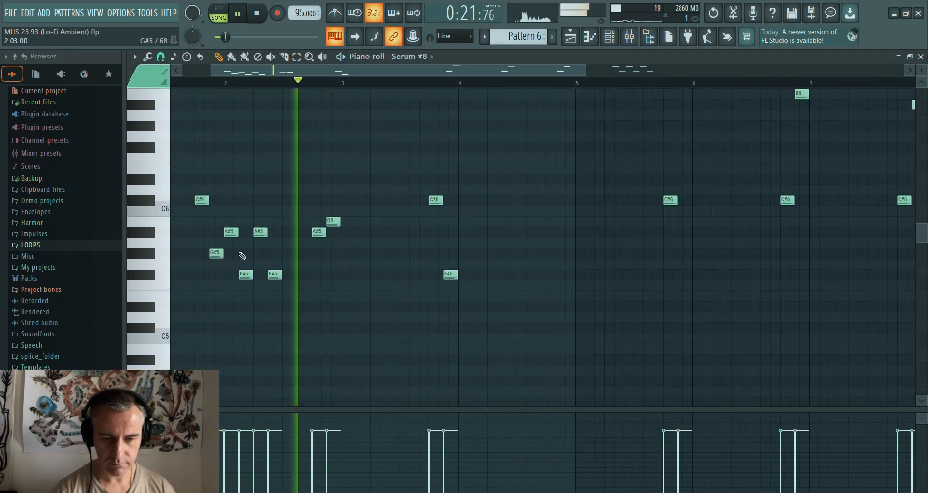
scroll(375, 279, "up", 4)
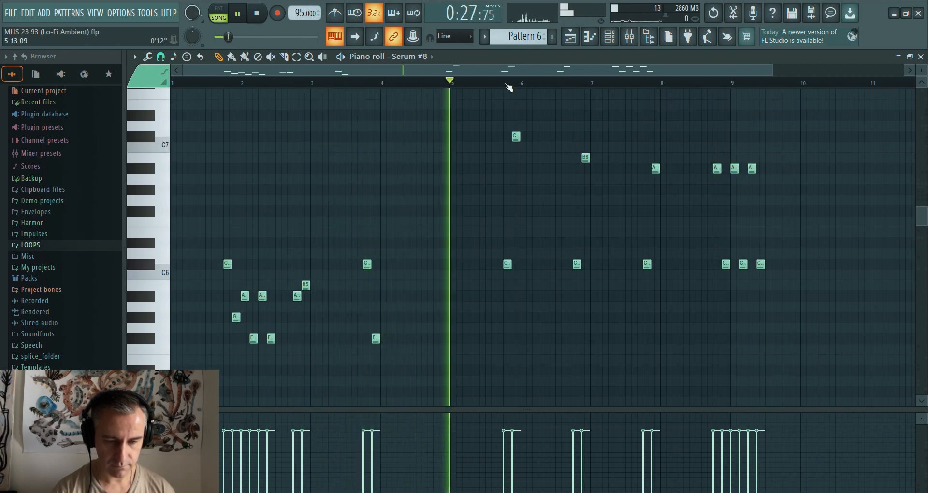
scroll(508, 84, "up", 3)
scroll(412, 218, "down", 3)
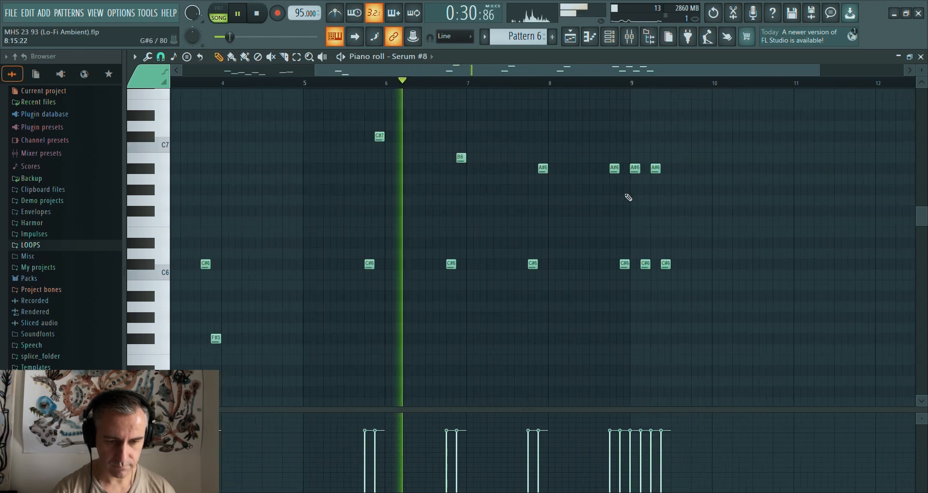
scroll(633, 197, "up", 2)
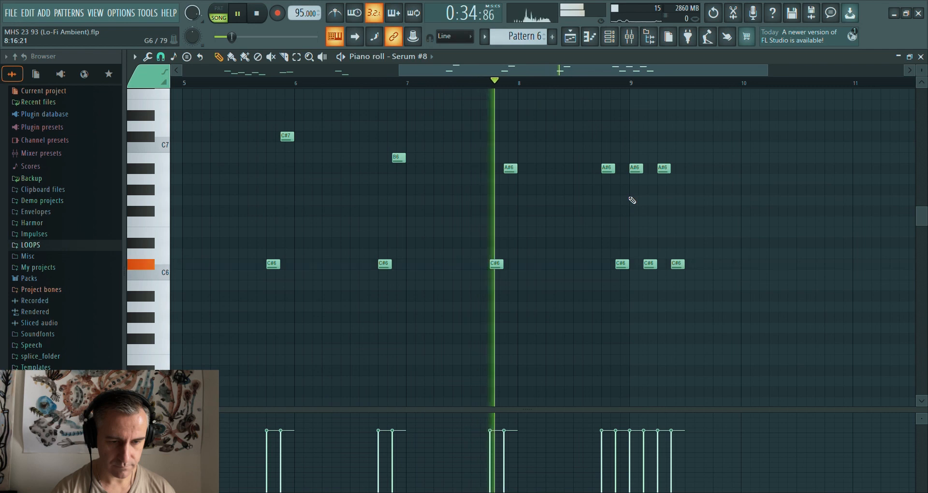
scroll(764, 212, "up", 1)
scroll(760, 212, "down", 2)
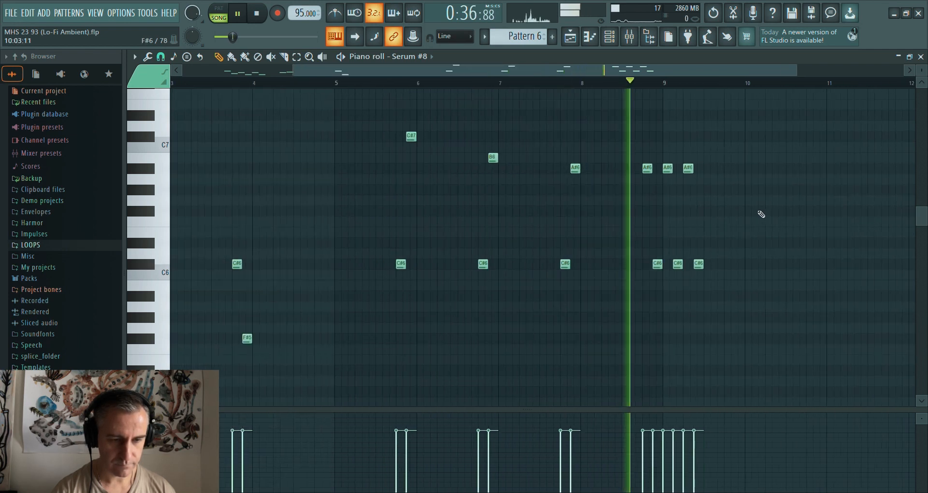
scroll(764, 211, "up", 3)
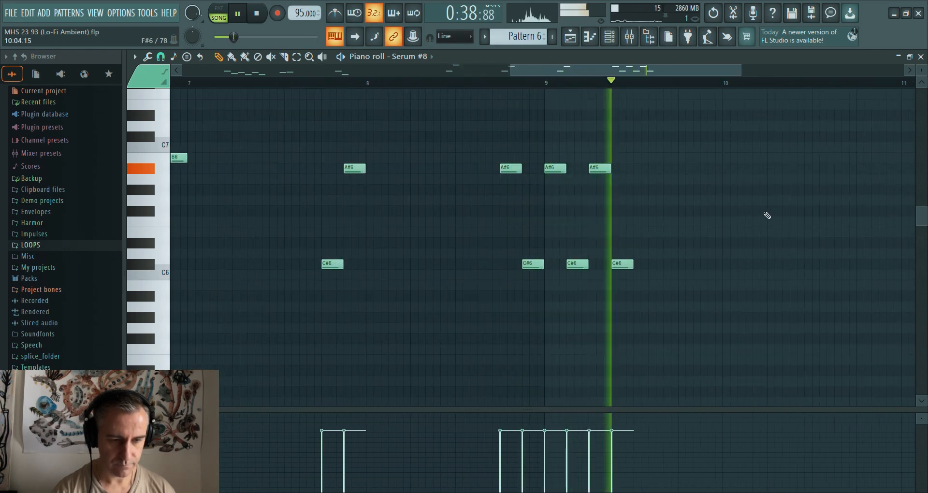
scroll(766, 213, "down", 3)
key("space")
key("F7")
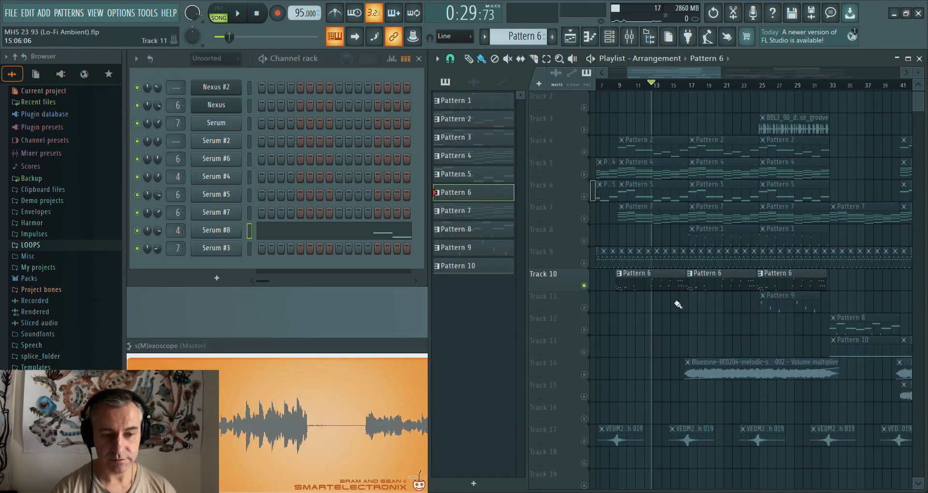
- Move the playback position back to the start of Track 10's first Pattern 6 clip
scroll(615, 101, "up", 4)
left_click(628, 88)
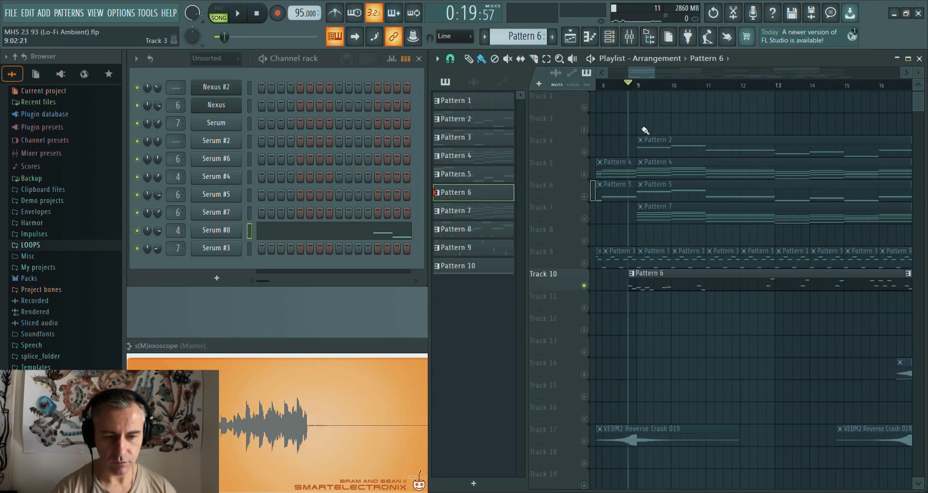
scroll(642, 292, "down", 4)
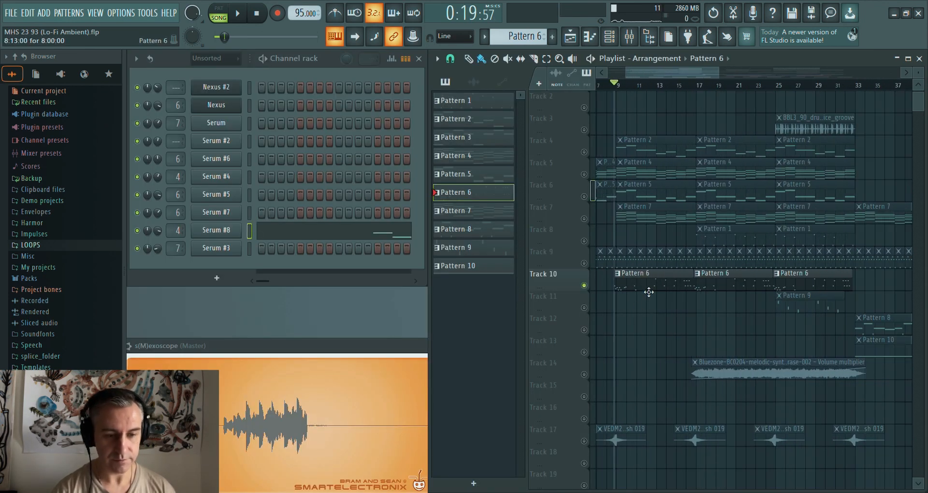
- Reopen Pattern 6's Serum #8 notes in the piano roll, examine the note layout across its bars, and return to the playlist
left_click(393, 236)
scroll(369, 238, "down", 2)
scroll(281, 254, "up", 2)
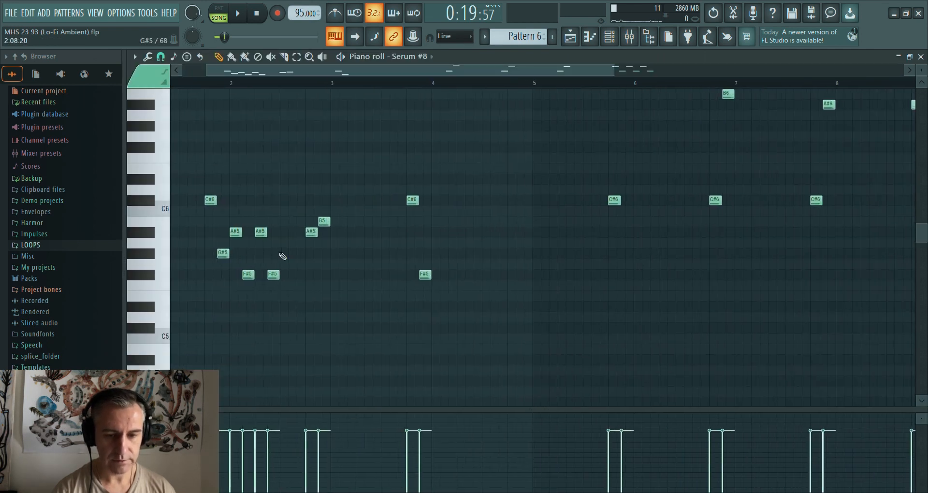
scroll(282, 253, "down", 2)
scroll(398, 240, "up", 1)
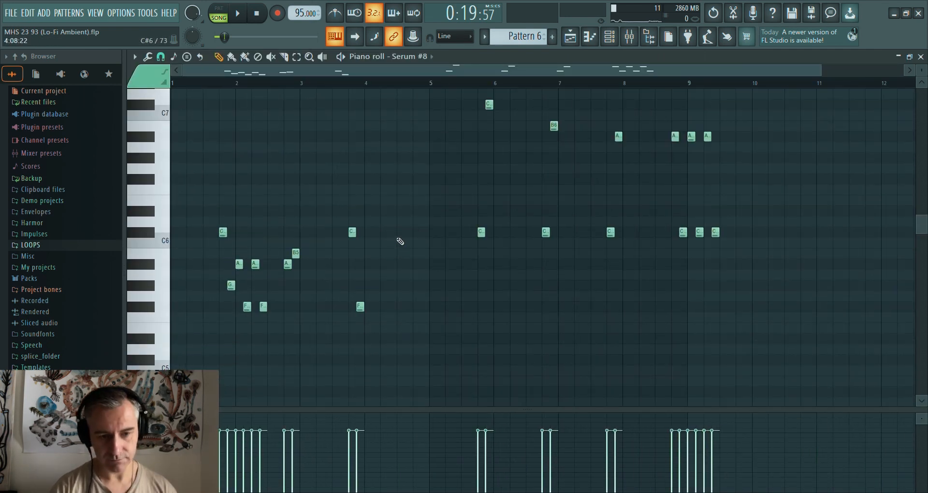
key("F7")
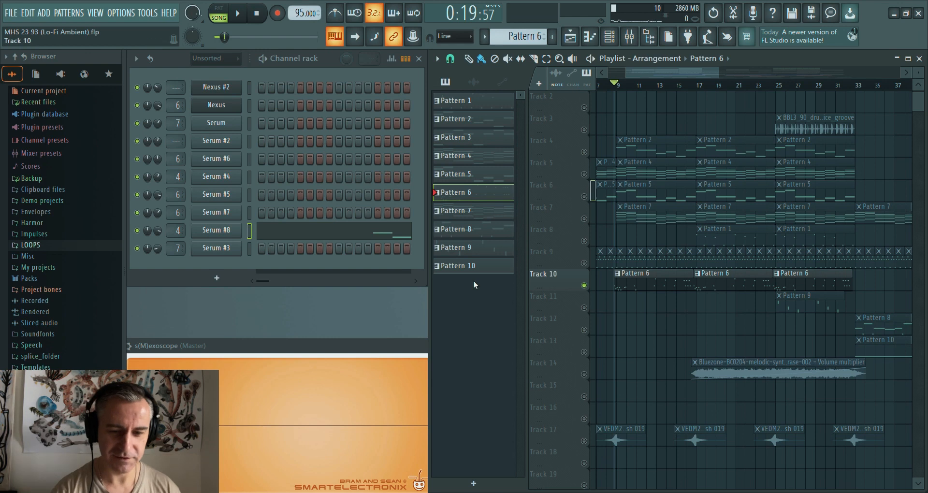
- Open the Serum #8 synth and position its window so the playlist's Pattern 6 clips stay in view
scroll(644, 285, "up", 1)
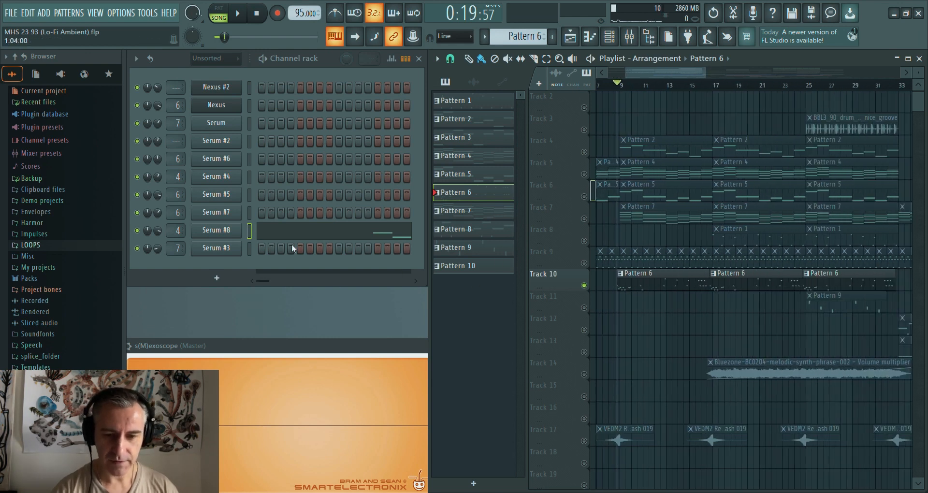
left_click(217, 231)
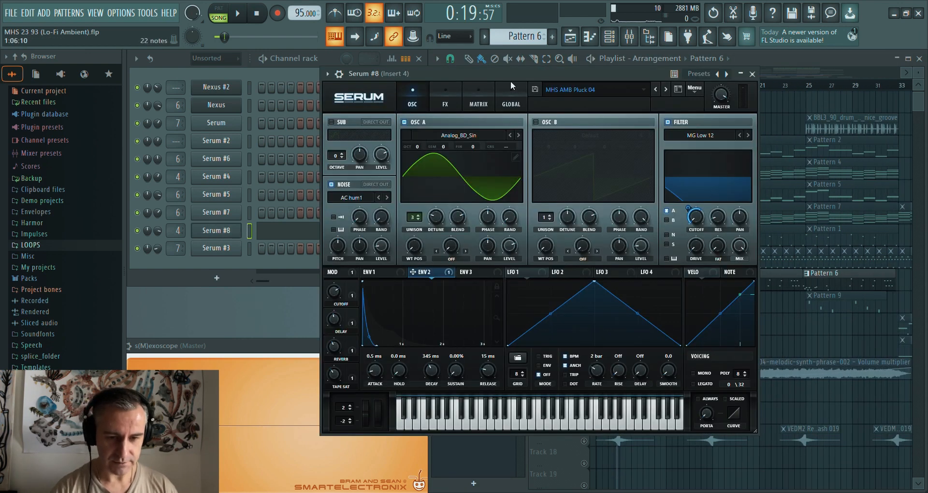
left_click_drag(516, 74, 387, 87)
left_click(707, 320)
scroll(661, 314, "up", 4)
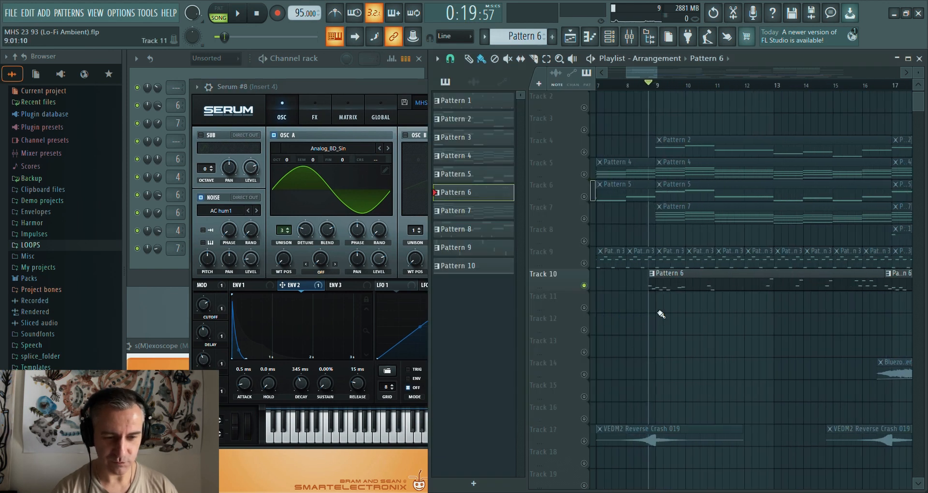
scroll(637, 311, "down", 4)
scroll(640, 314, "up", 2)
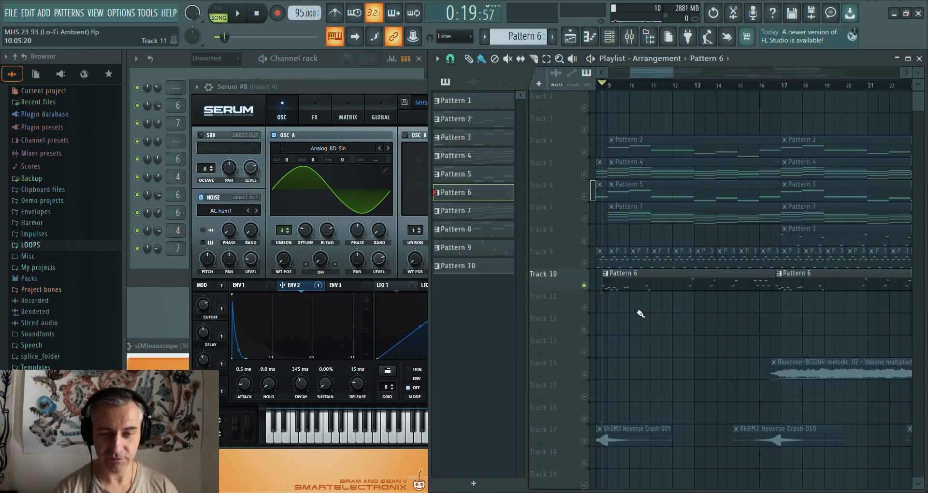
scroll(640, 314, "down", 2)
left_click_drag(364, 86, 352, 86)
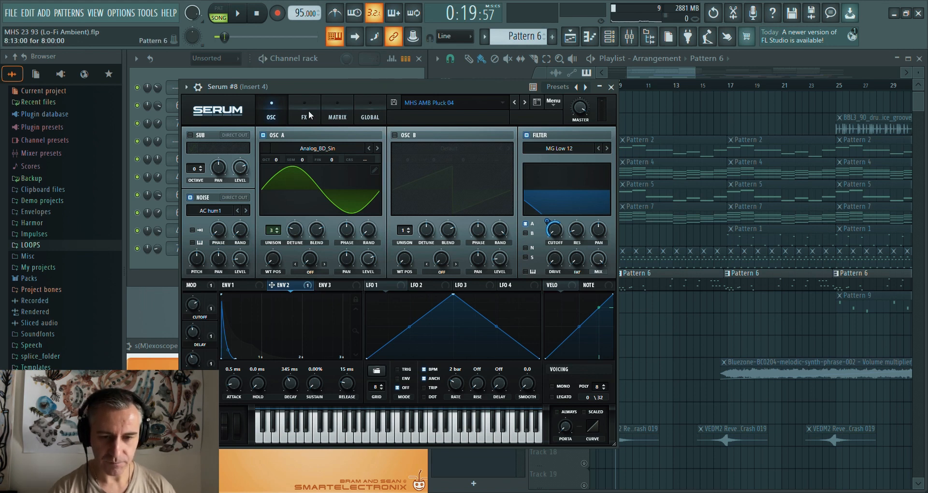
left_click_drag(309, 86, 295, 86)
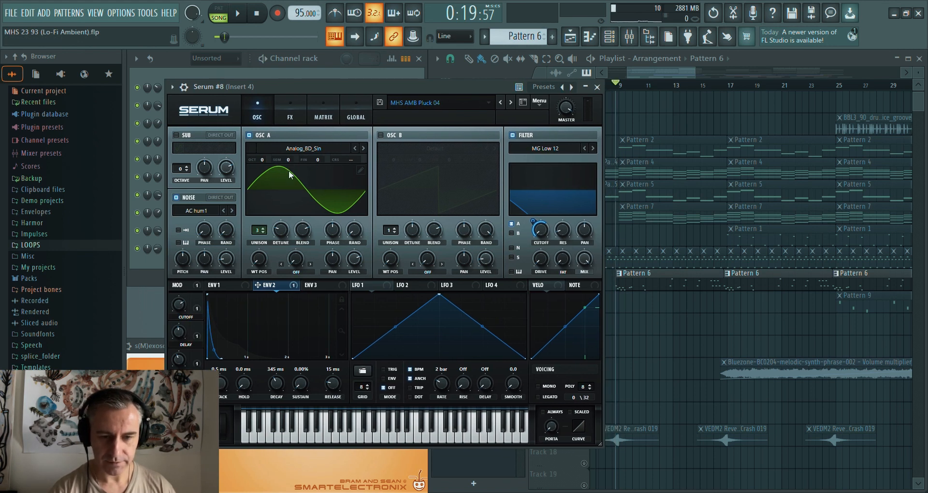
- Play Pattern 6 while switching Serum #8's noise oscillator off and on to compare the sound, leaving it on
left_click(176, 198)
key("space")
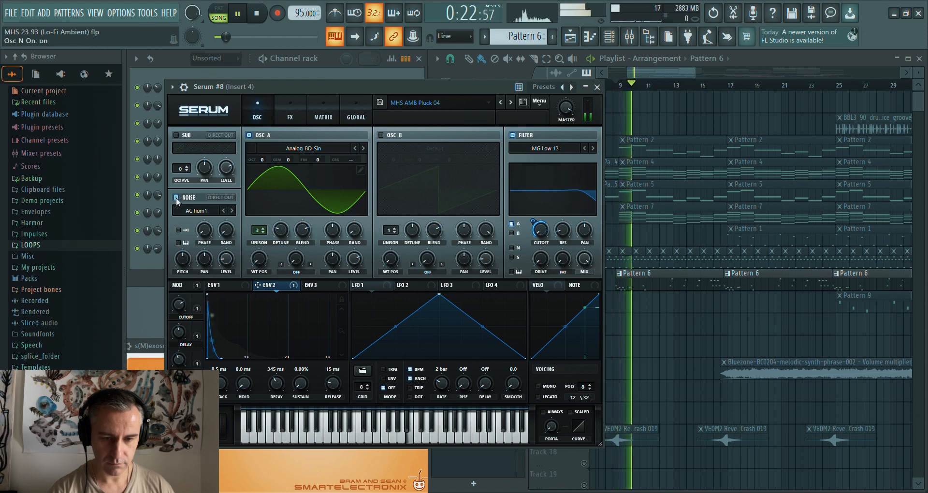
left_click(176, 198)
left_click(176, 198)
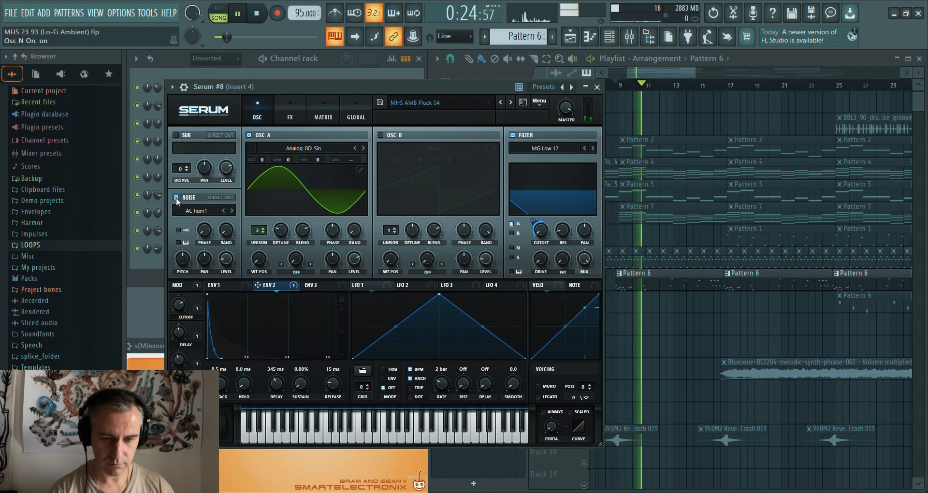
- Play Serum #8 with its delay, reverb and distortion effects switched off to hear the dry sound, and re-enable all three
left_click(290, 116)
left_click(180, 195)
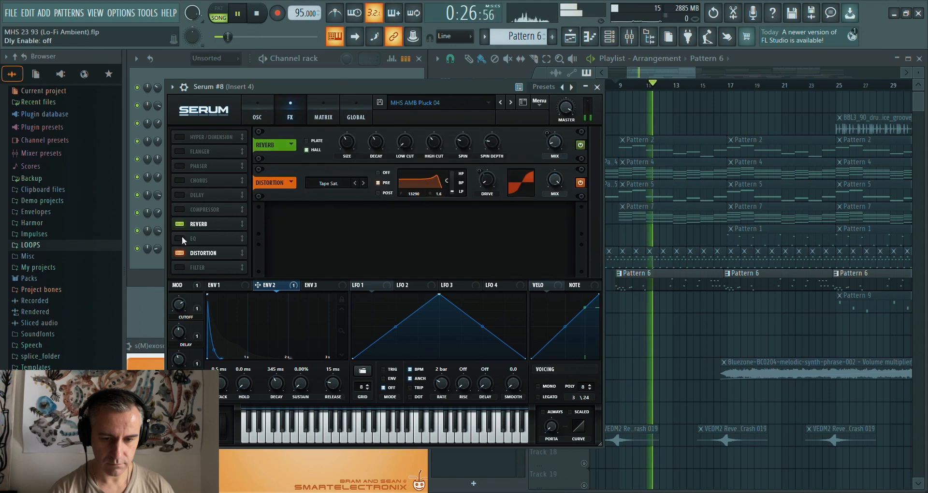
left_click(180, 224)
left_click(180, 253)
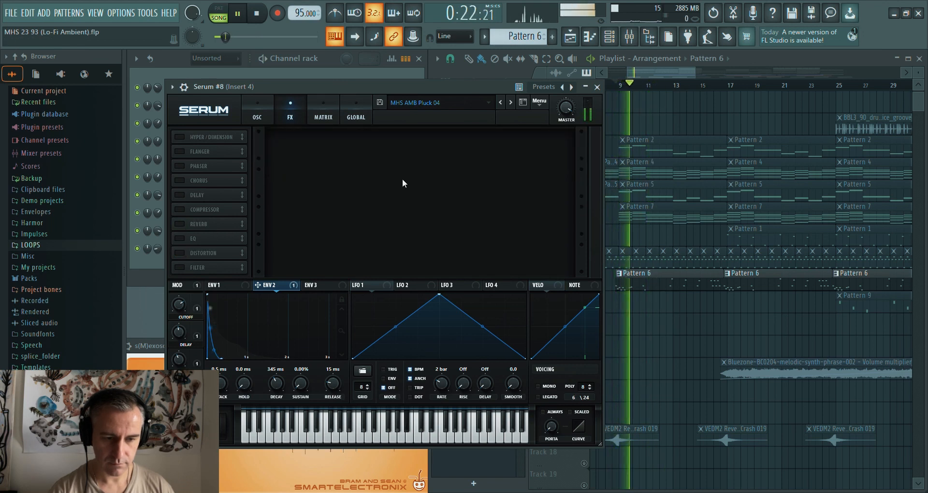
key("space")
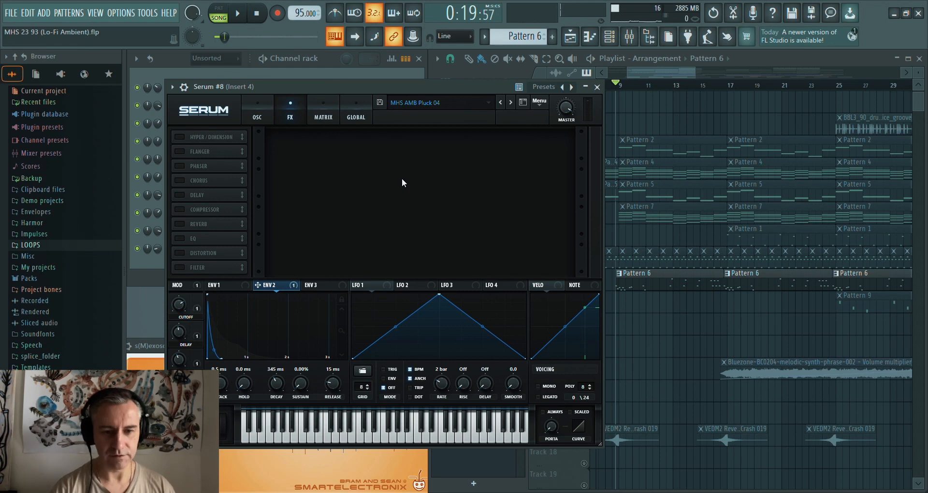
left_click(179, 252)
left_click(180, 224)
left_click(180, 195)
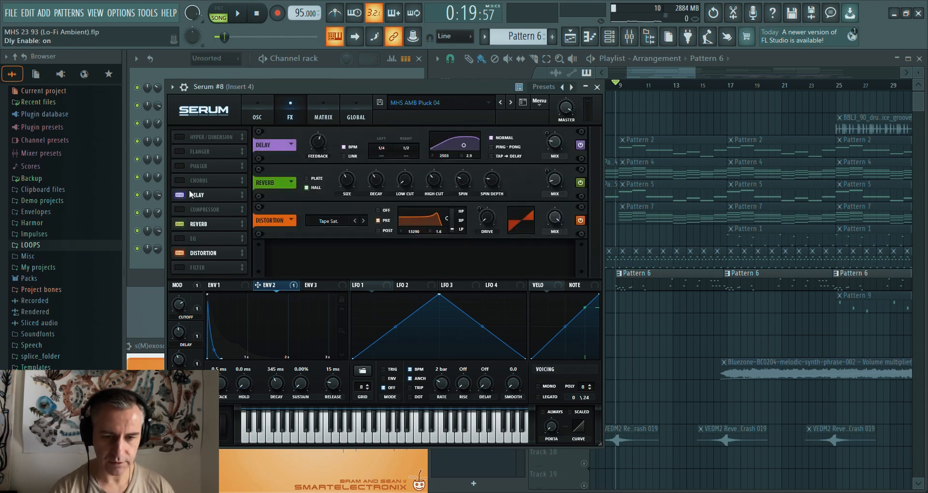
- Replay Pattern 6 with the effects on, check Serum #8's oscillator page, and close the synth window
key("space")
left_click(257, 117)
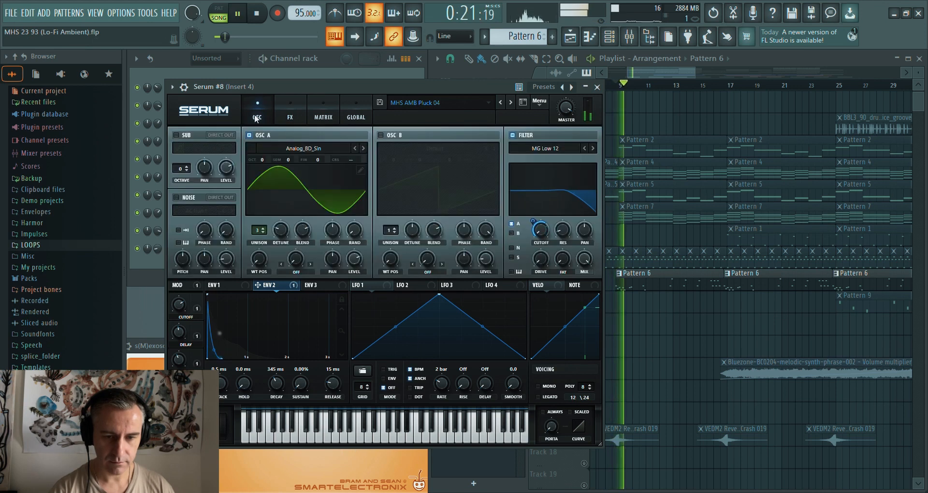
key("space")
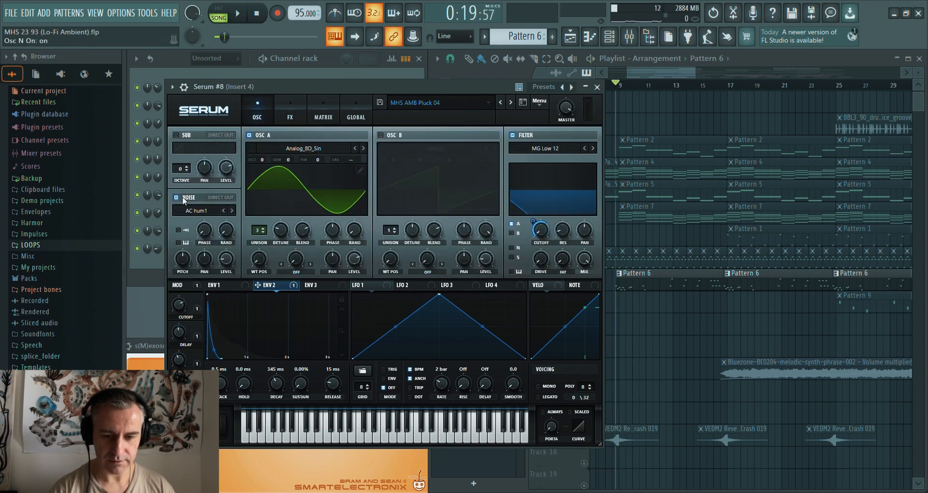
left_click(597, 87)
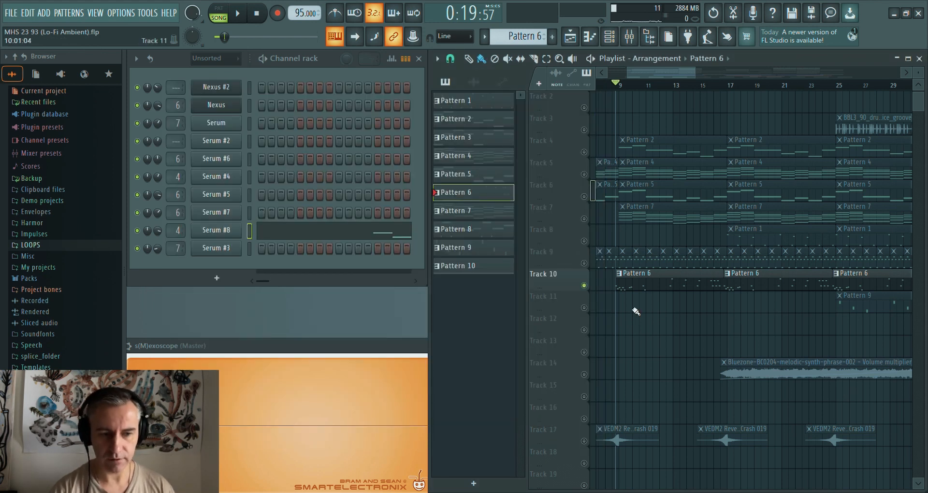
- Listen to Track 10's first Pattern 6 clip in the playlist and stop playback
scroll(631, 307, "up", 2)
key("space")
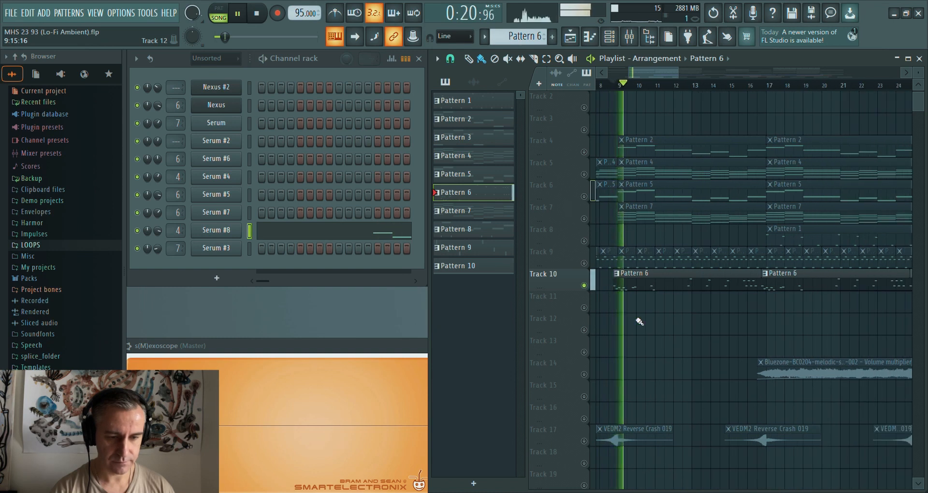
scroll(633, 316, "up", 2)
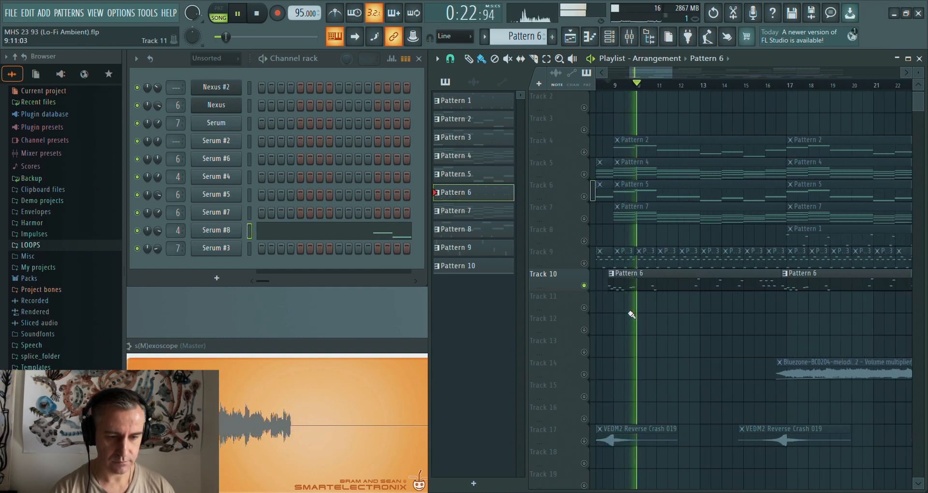
key("space")
scroll(621, 313, "down", 4)
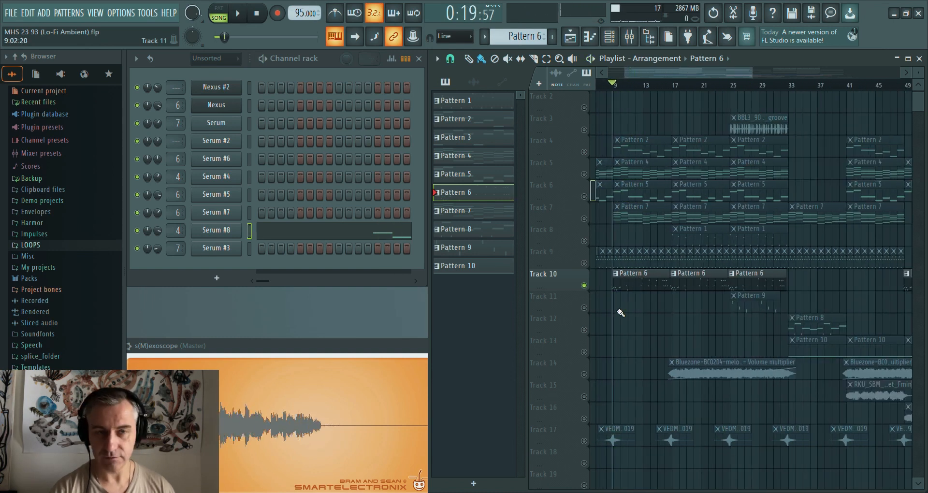
- Solo Track 11, set the playback position to bar 25, and select its Pattern 9 clip
right_click(585, 308)
scroll(758, 308, "up", 5)
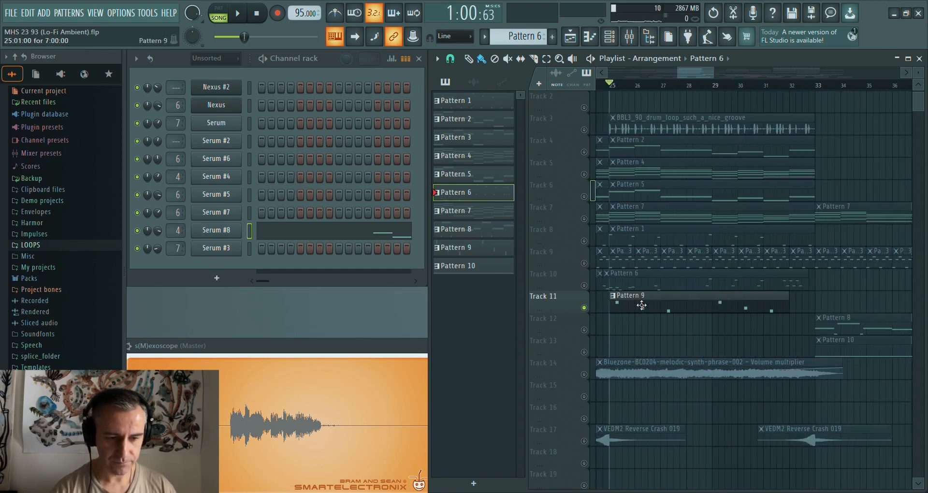
left_click(643, 302)
- Play Pattern 9 while examining its Serum notes in the piano roll, stop playback, and return to the playlist
key("space")
left_click(351, 125)
scroll(249, 207, "up", 3)
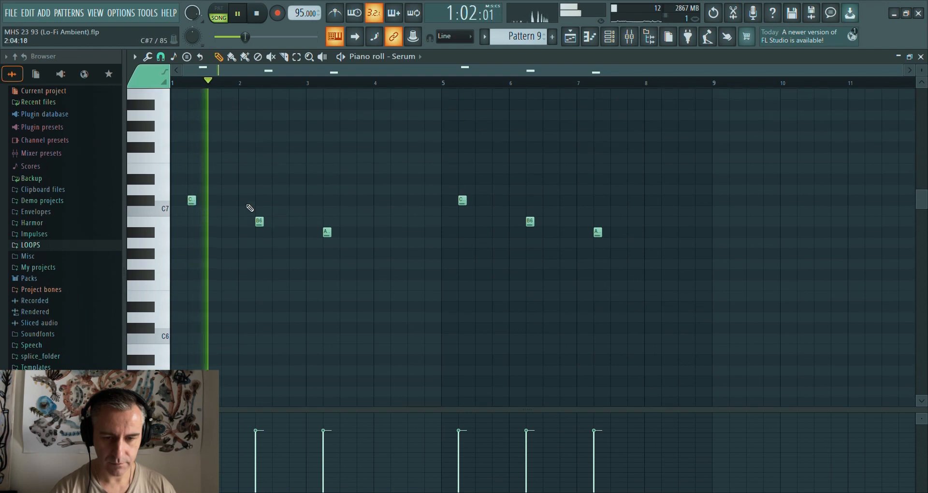
scroll(165, 229, "up", 4)
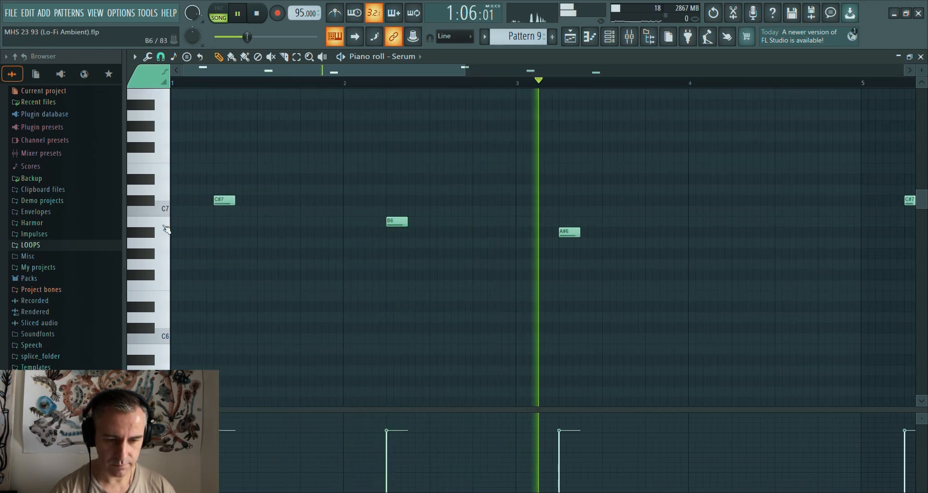
scroll(265, 275, "down", 4)
key("space")
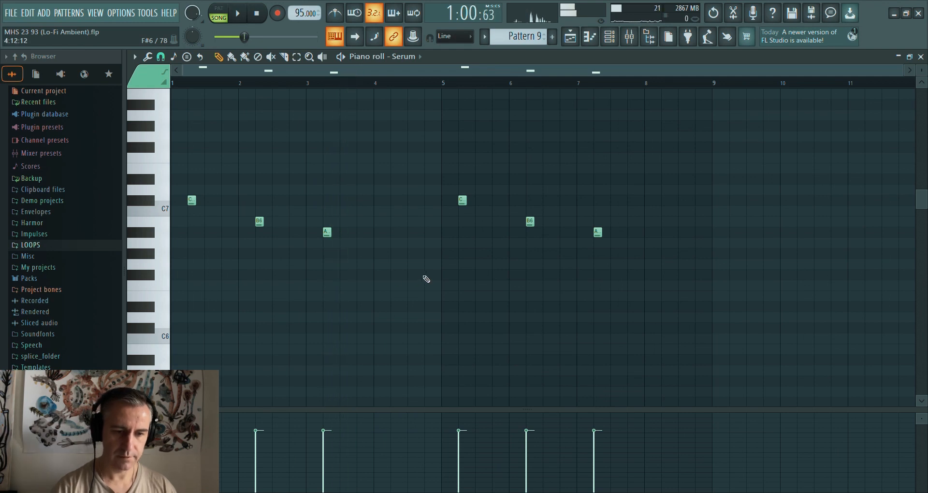
key("Escape")
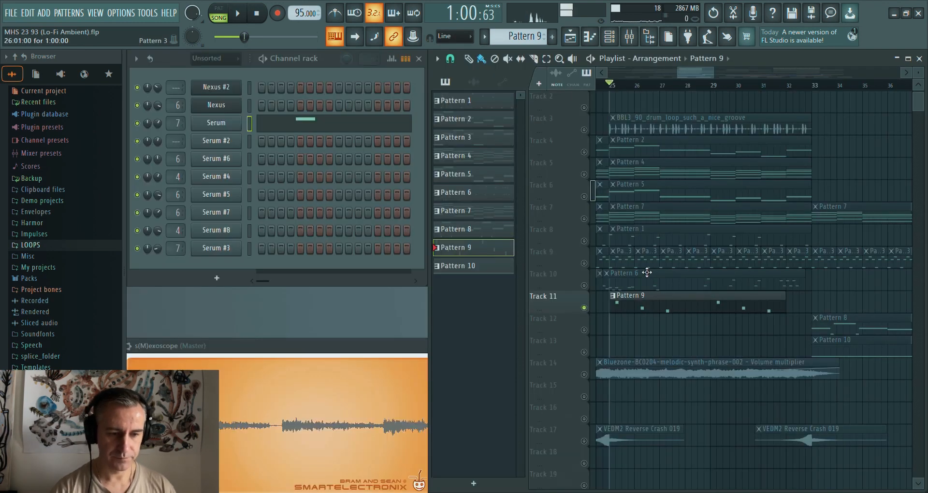
- Open the parametric EQ, delay and reverb effects loaded on mixer Insert 7
left_click(629, 38)
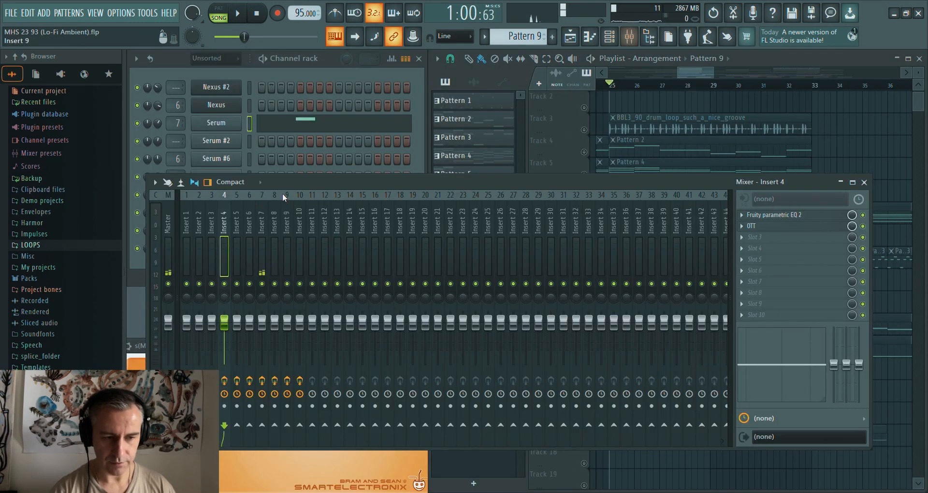
left_click(267, 220)
left_click(774, 215)
left_click(773, 225)
left_click(774, 237)
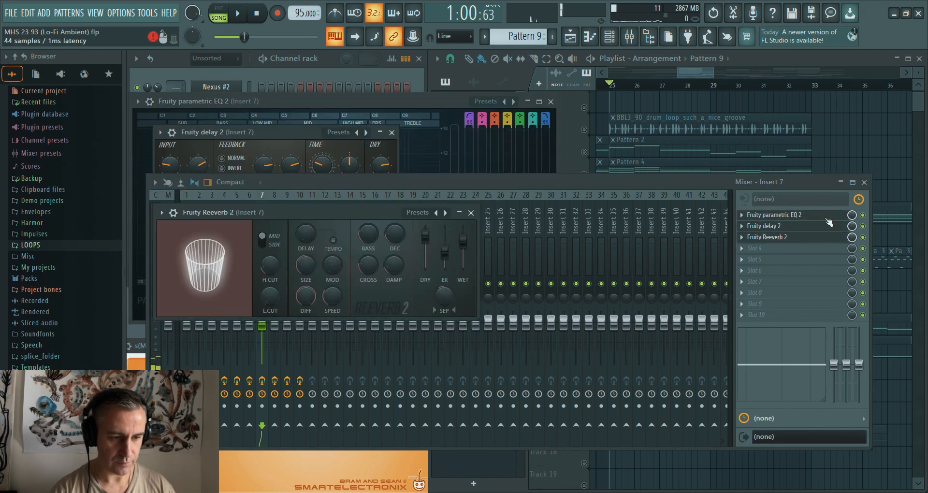
- Close the mixer, spread the delay and reverb windows apart, and bring the parametric EQ forward to examine its curve
left_click(864, 182)
left_click_drag(289, 130, 707, 271)
left_click_drag(372, 210, 462, 312)
left_click_drag(612, 274, 612, 315)
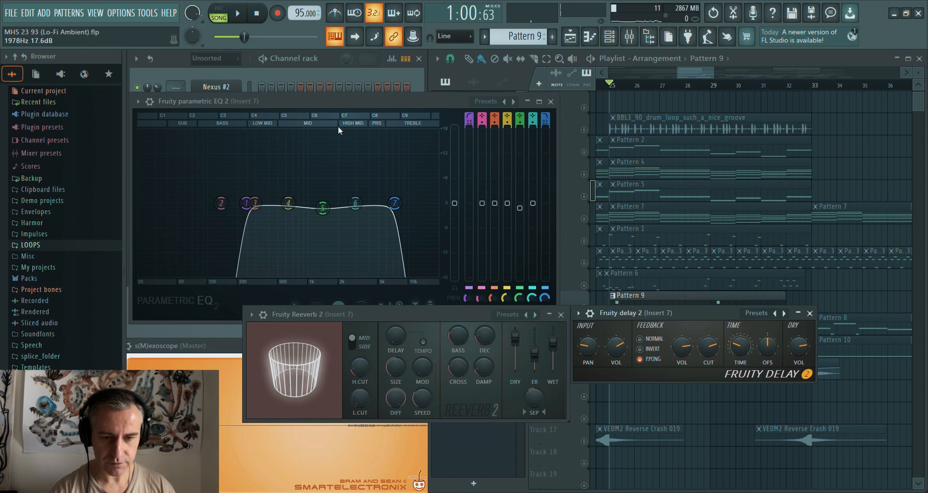
left_click(344, 100)
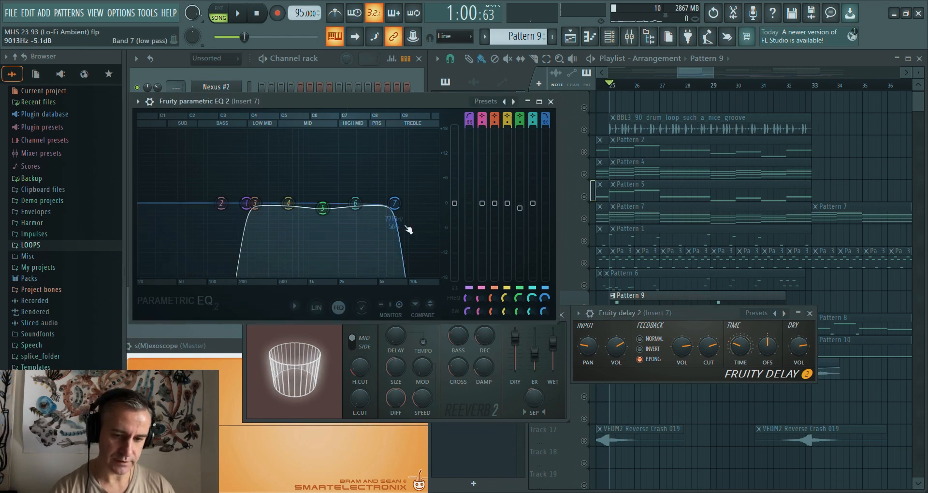
- Close Insert 7's parametric EQ, reverb and delay windows to return to the playlist
left_click(551, 102)
left_click(481, 312)
key("Escape")
left_click(620, 313)
key("Escape")
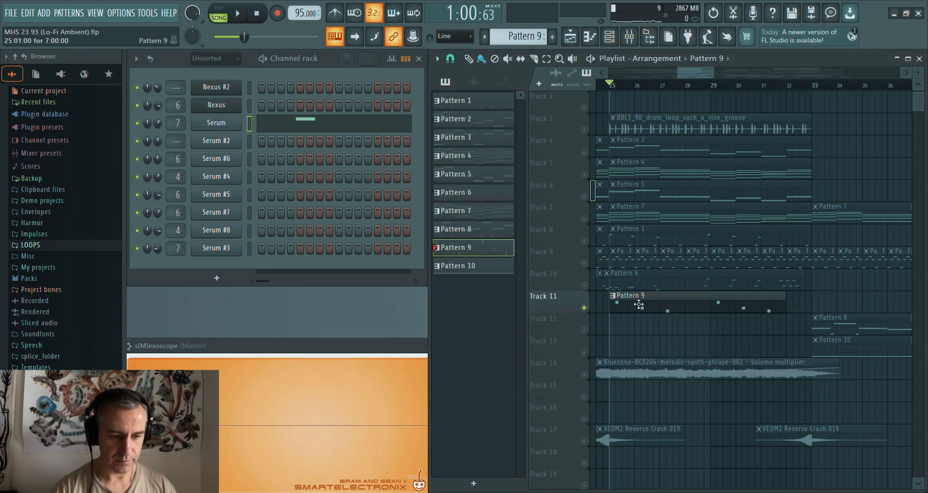
- Solo Track 12, set the playback position to bar 33, and check its Pattern 8 clips at bars 33 and 73
scroll(639, 305, "down", 3)
left_click(585, 264, "ctrl")
scroll(628, 256, "down", 4)
scroll(730, 237, "up", 4)
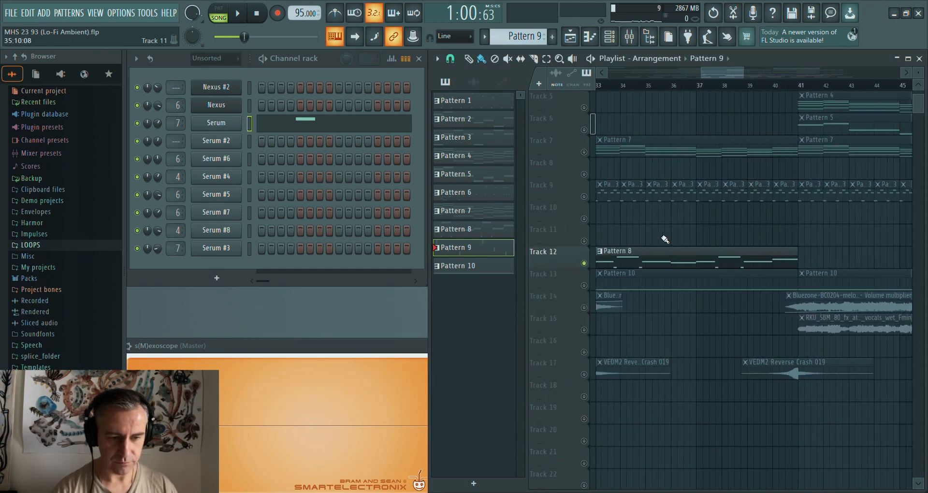
scroll(665, 239, "down", 2)
scroll(638, 265, "down", 4)
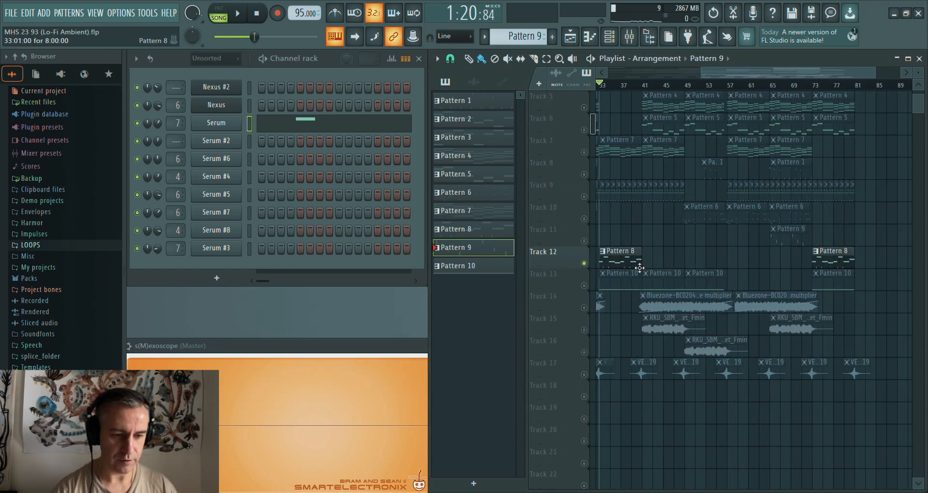
scroll(631, 272, "down", 2)
left_click(841, 261)
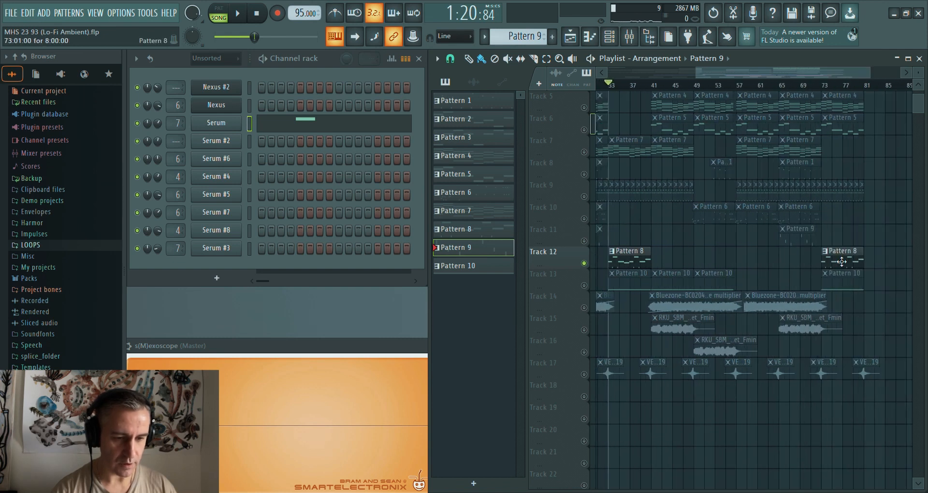
- Play Pattern 8 from bar 33 and examine the opening bars of its Serum #3 notes in the piano roll
left_click(627, 259)
key("space")
left_click(307, 253)
scroll(174, 298, "up", 2)
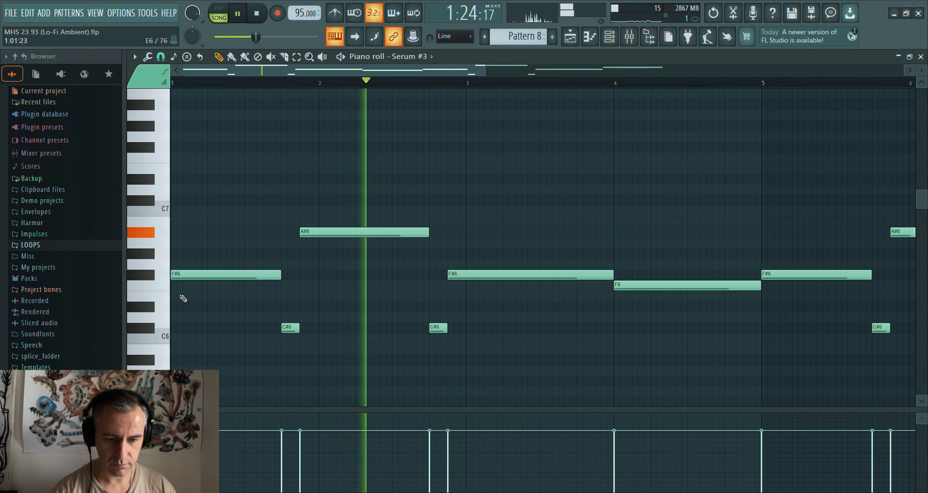
scroll(181, 297, "down", 3)
scroll(513, 338, "up", 2)
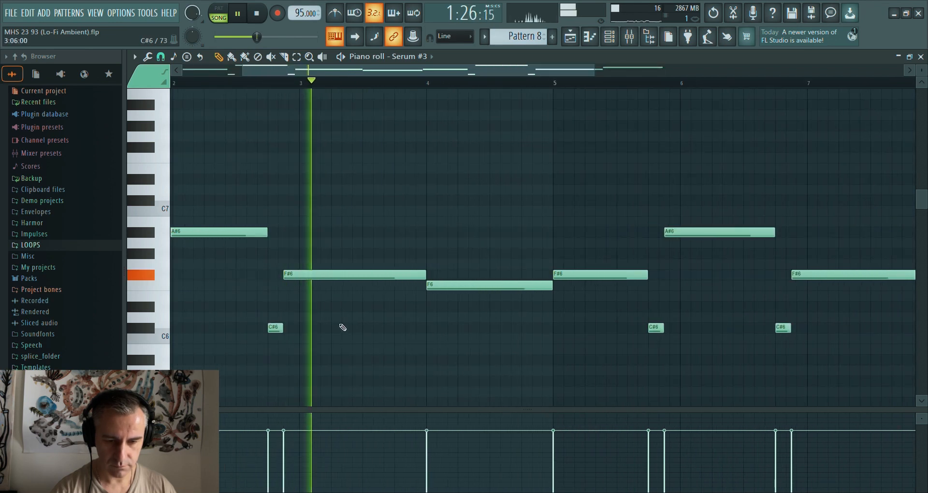
- Follow Pattern 8's remaining notes through bar 8 during playback, stop, and return to the playlist
scroll(348, 330, "down", 3)
scroll(435, 335, "up", 2)
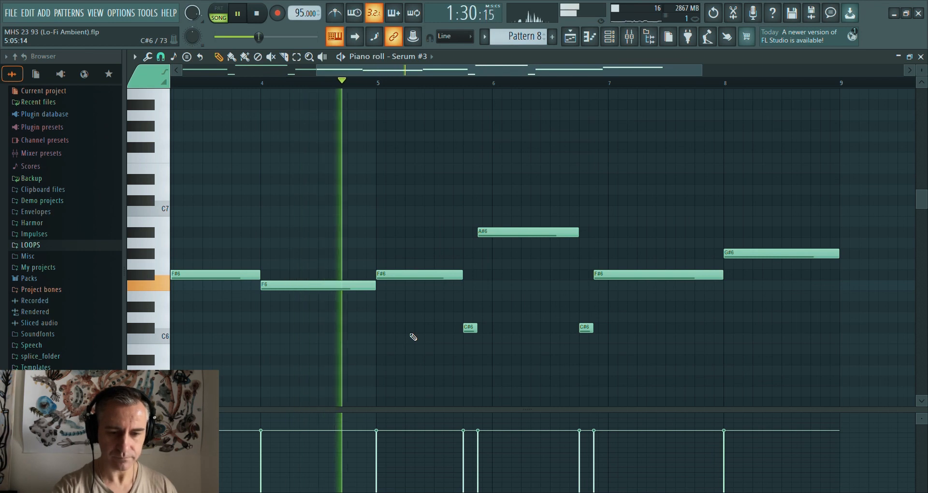
scroll(645, 343, "up", 3)
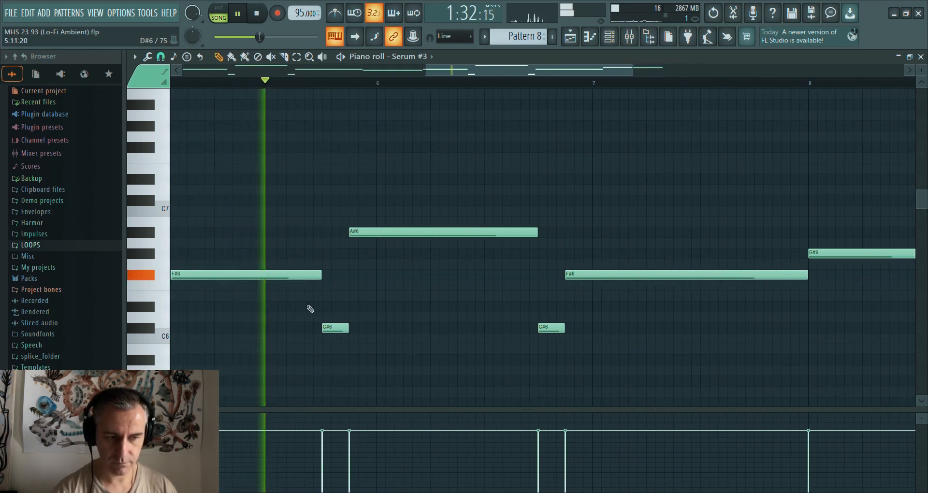
scroll(290, 304, "down", 3)
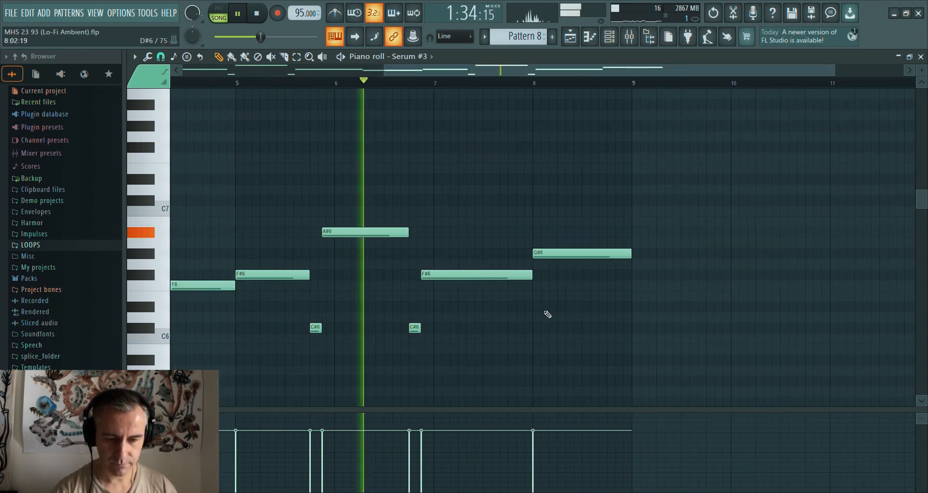
scroll(547, 314, "up", 2)
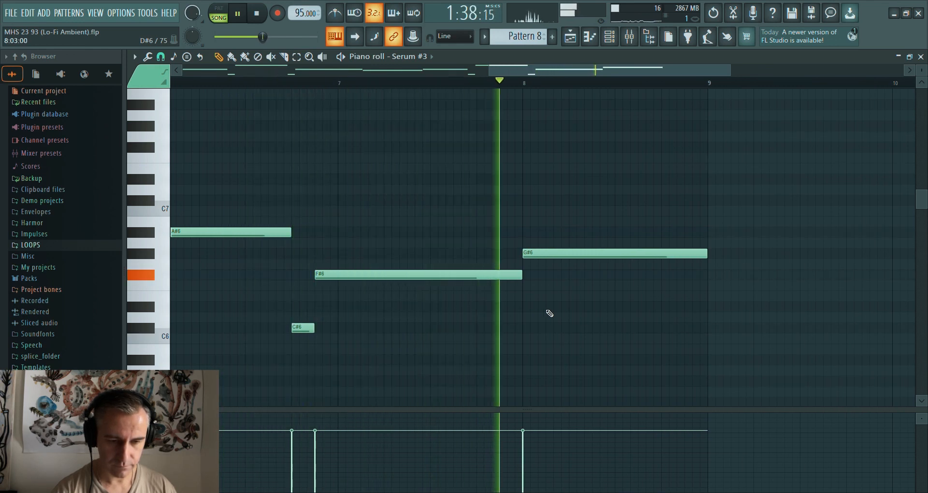
scroll(645, 300, "down", 4)
key("space")
key("Escape")
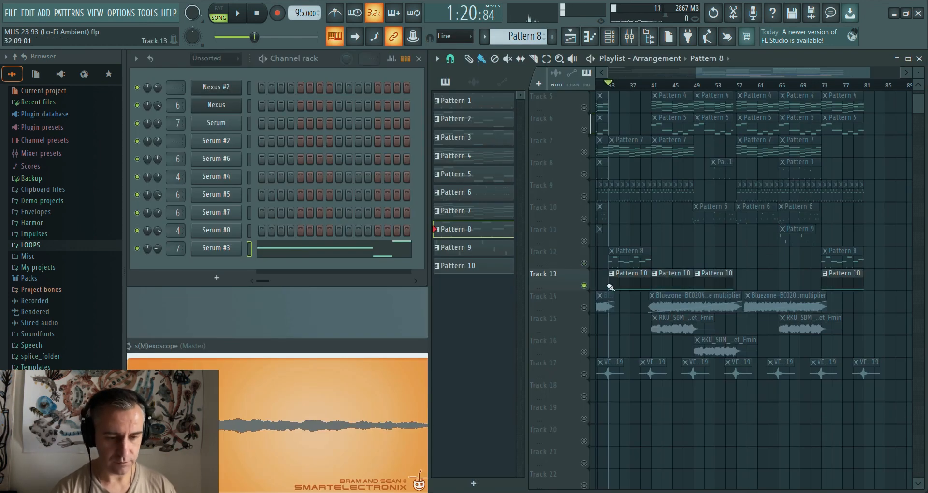
- With Track 13 soloed, select its Pattern 10 clip at bar 33 and check how the clips repeat
left_click(625, 287)
scroll(625, 287, "up", 4)
scroll(648, 291, "down", 2)
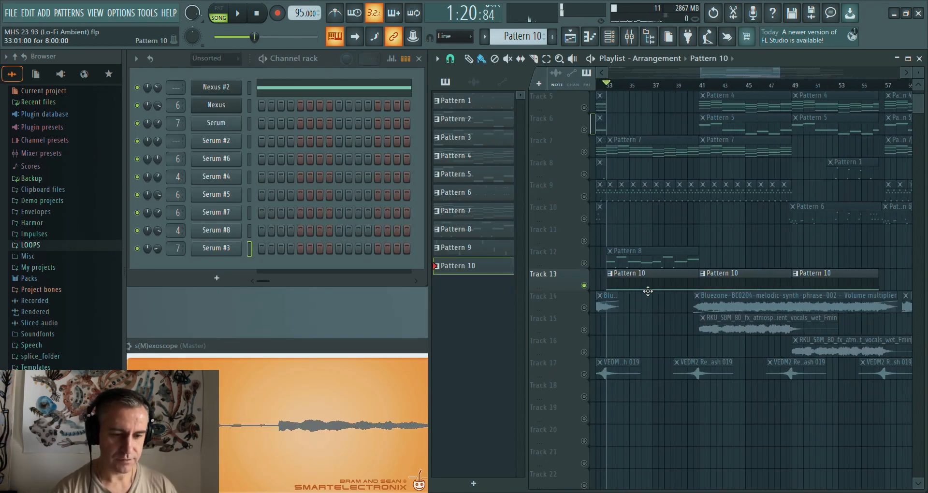
scroll(648, 290, "down", 2)
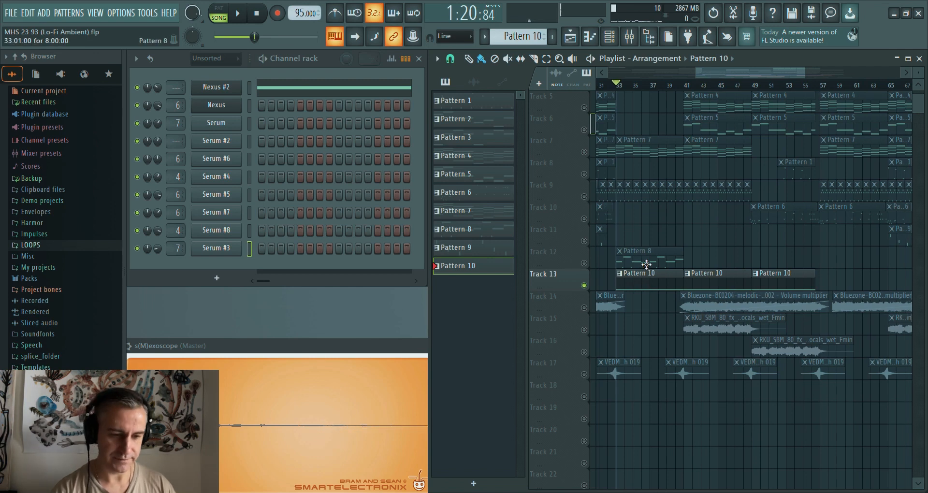
- Play Pattern 10 from bar 33, open the Nexus #2 synth to examine its preset, and stop playback
key("space")
scroll(648, 285, "up", 2)
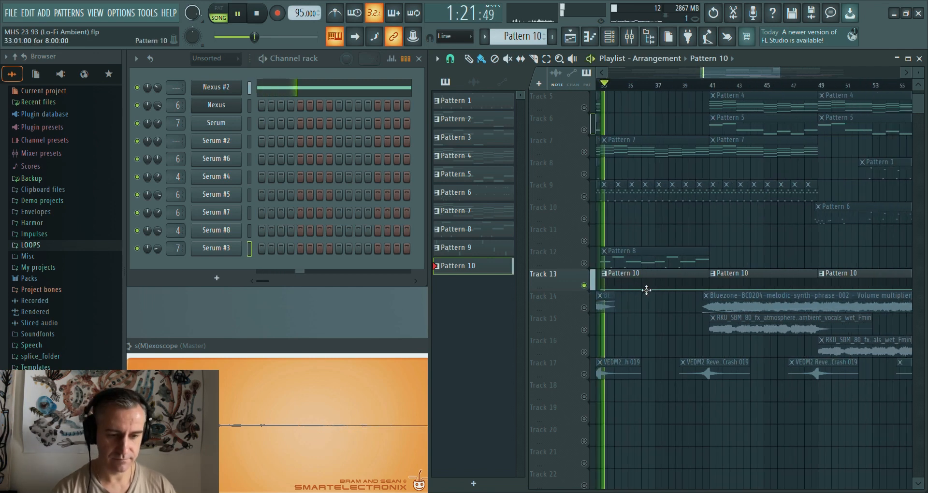
left_click(216, 87)
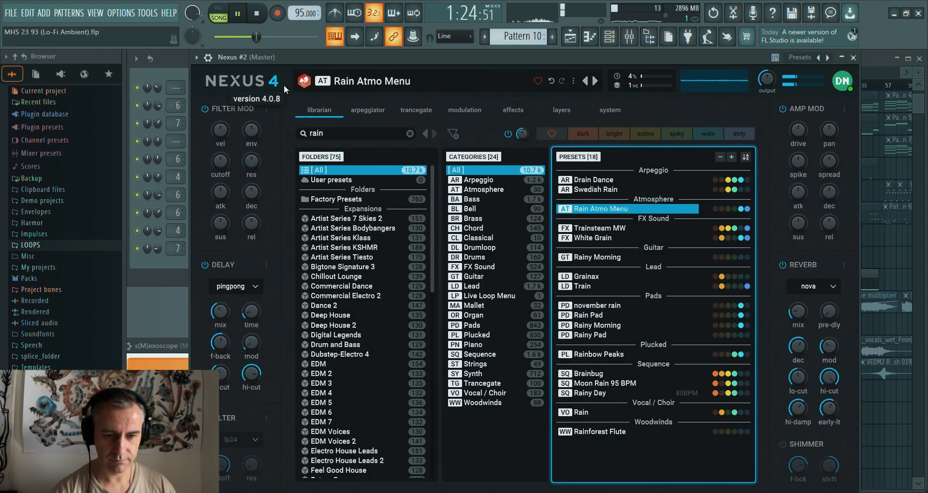
key("space")
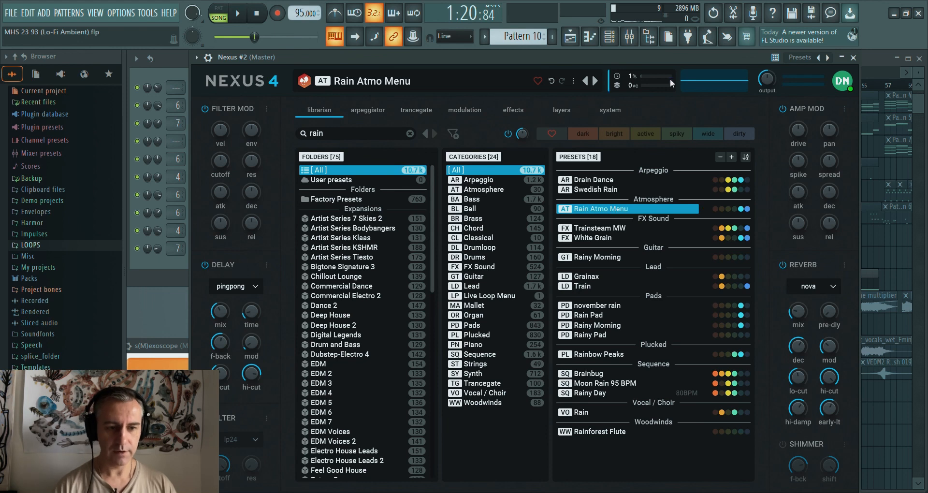
- Close the Nexus #2 synth, solo Track 14, and set the playhead to bar 17 at its first Bluezone clip
key("Escape")
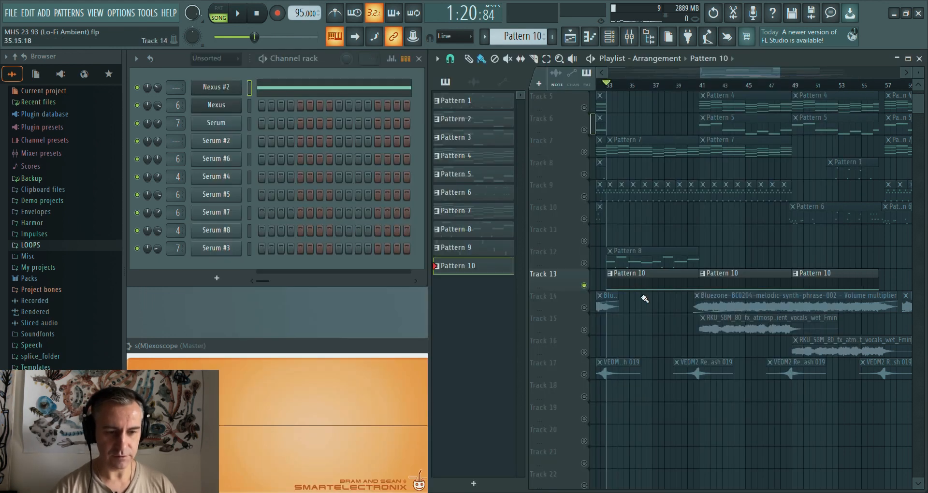
scroll(645, 290, "down", 2)
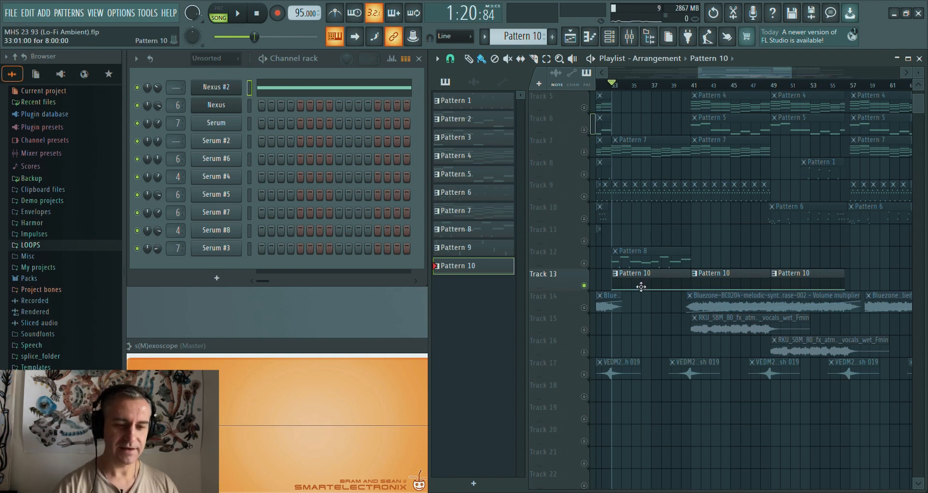
right_click(584, 308)
scroll(768, 312, "down", 4)
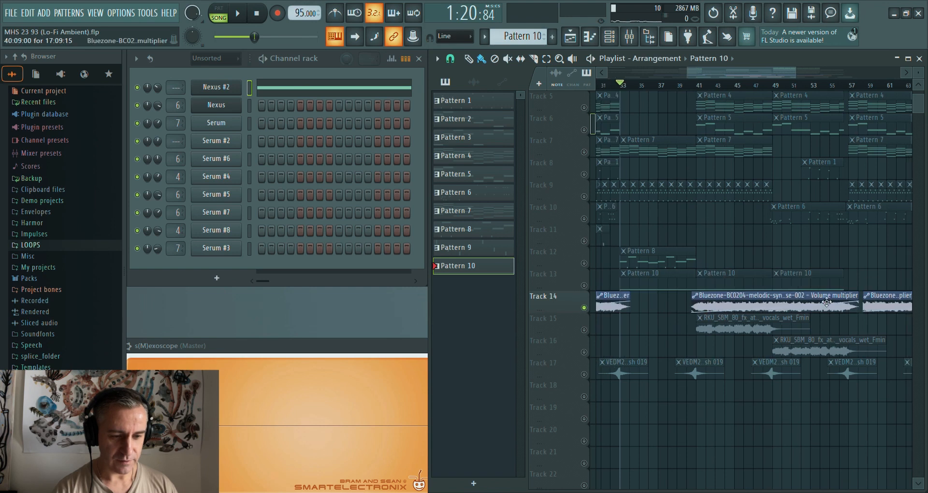
scroll(722, 314, "up", 3)
scroll(719, 314, "down", 2)
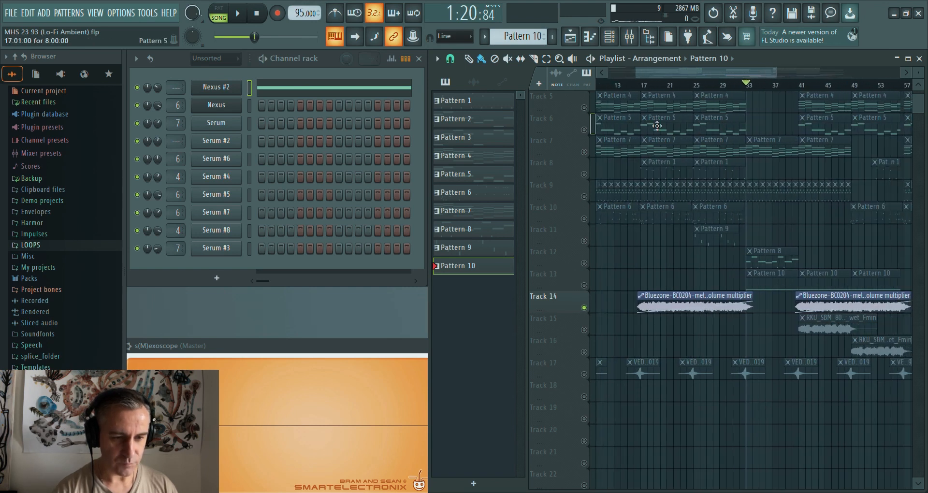
left_click(645, 89)
scroll(691, 295, "up", 1)
scroll(680, 303, "down", 1)
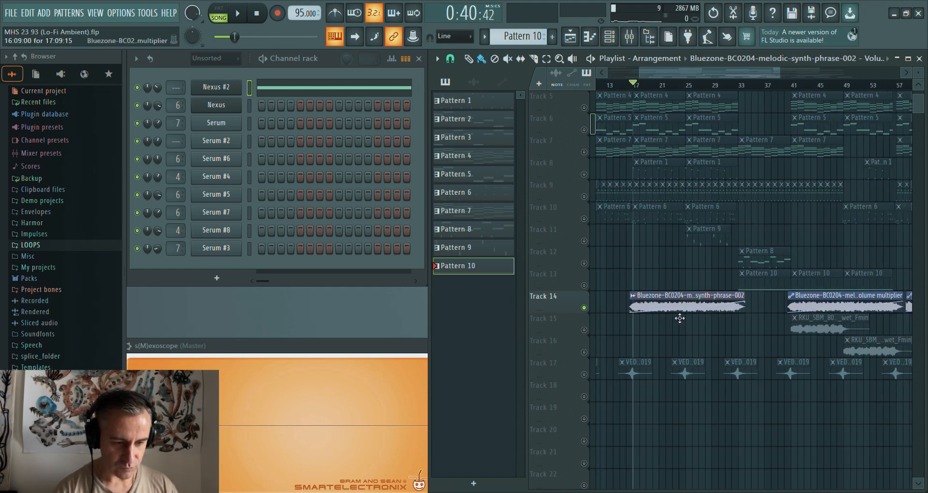
- Move the first Bluezone clip's volume automation from Track 14 down to Track 15 and enable Track 15 to inspect its curve
left_click_drag(679, 318, 679, 327)
left_click(585, 330)
scroll(666, 328, "up", 2)
scroll(667, 327, "down", 1)
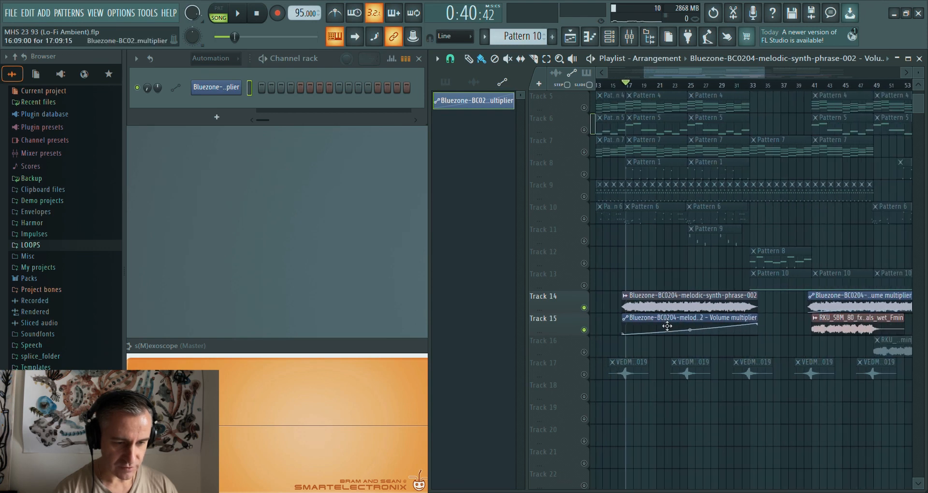
scroll(674, 322, "up", 1)
scroll(627, 309, "down", 1)
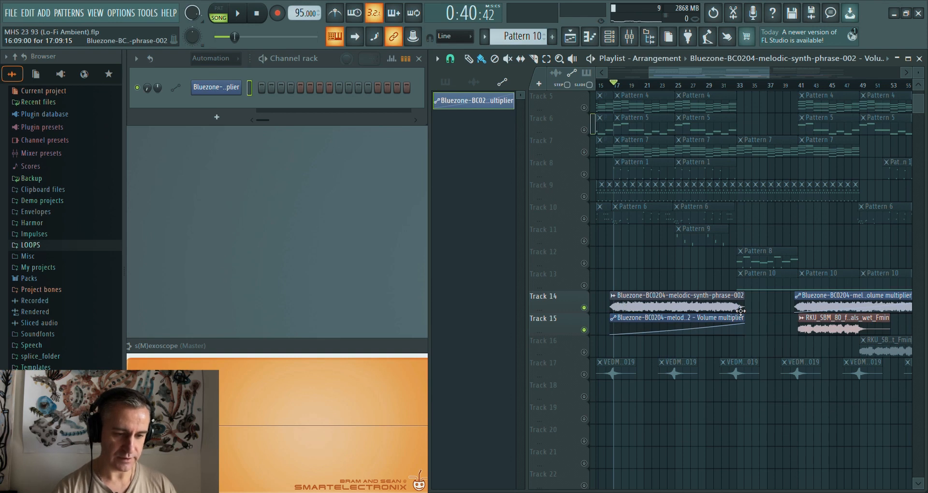
- Play the Bluezone clip from bar 28 through its ending past bar 32, returning its volume automation to Track 14 during playback
key("space")
left_click(699, 86)
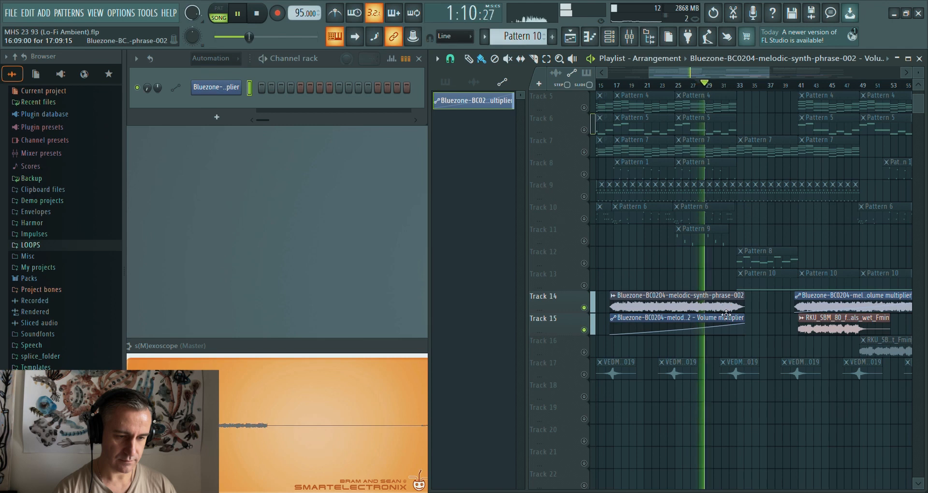
left_click_drag(722, 319, 721, 300)
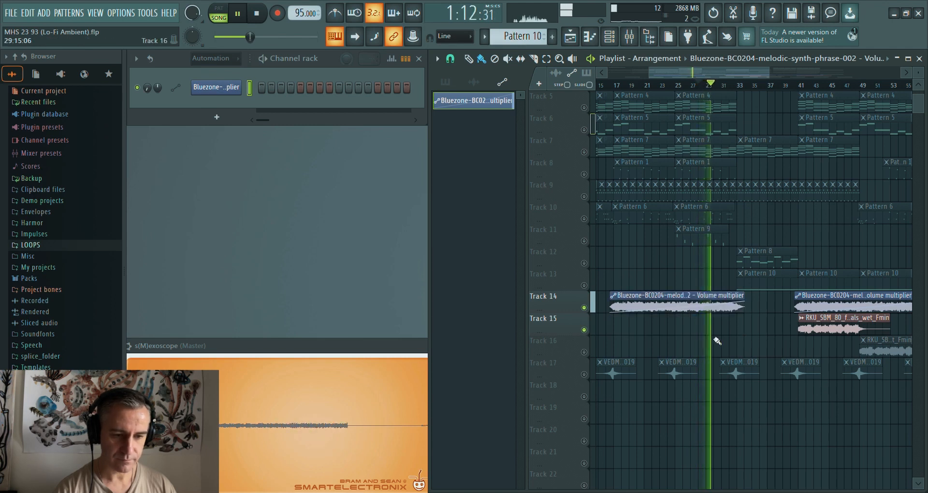
scroll(772, 338, "up", 5)
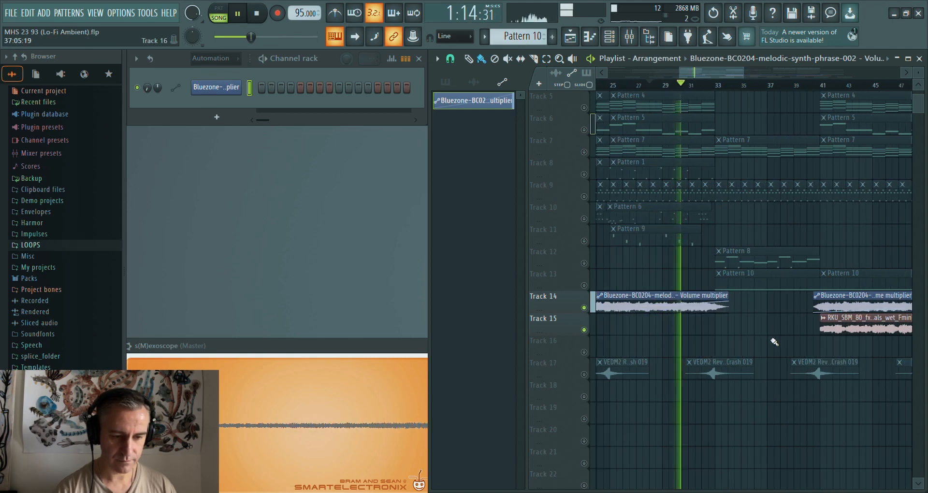
scroll(680, 335, "down", 5)
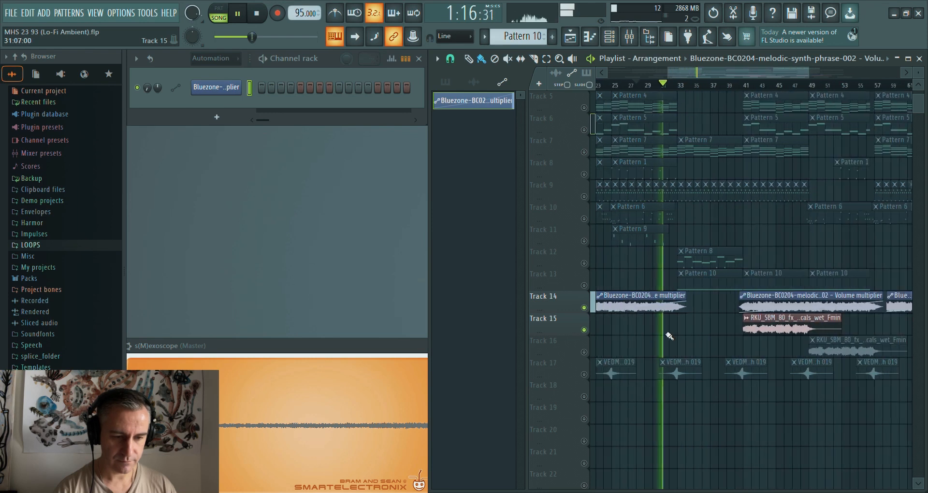
scroll(686, 336, "down", 1)
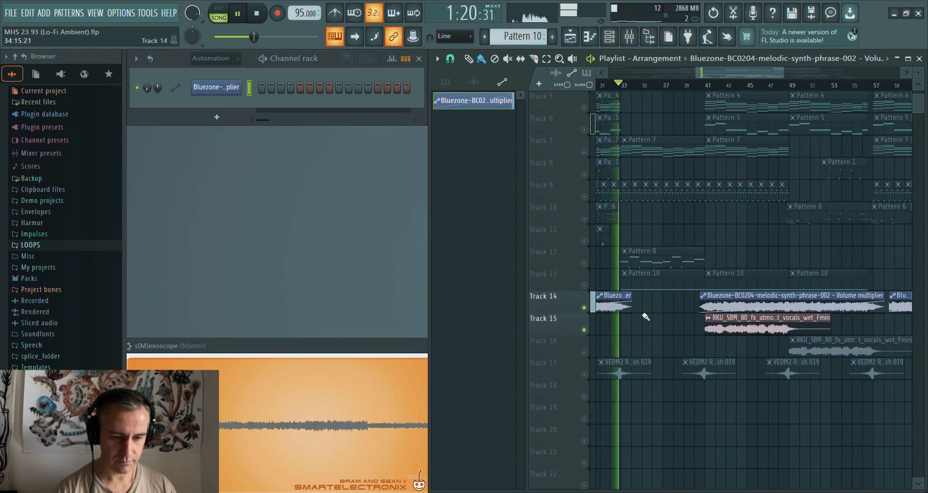
key("space")
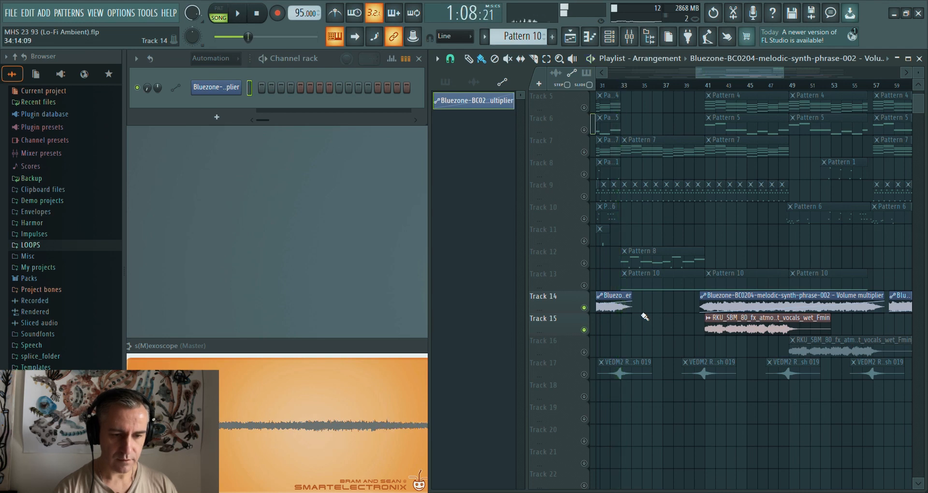
- Solo Track 15, set the playhead to bar 41, and select its RKU_SBM_80 seraphic ambient vocals clip
scroll(645, 317, "down", 4)
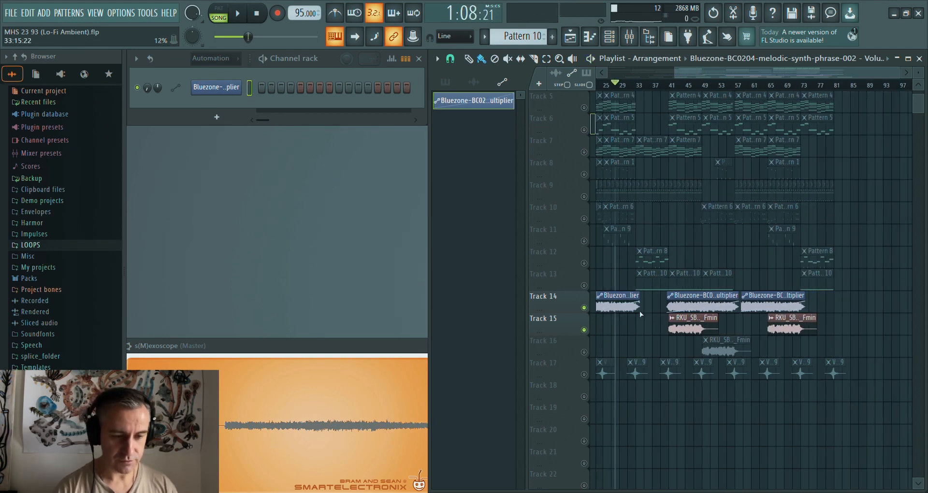
scroll(696, 323, "up", 4)
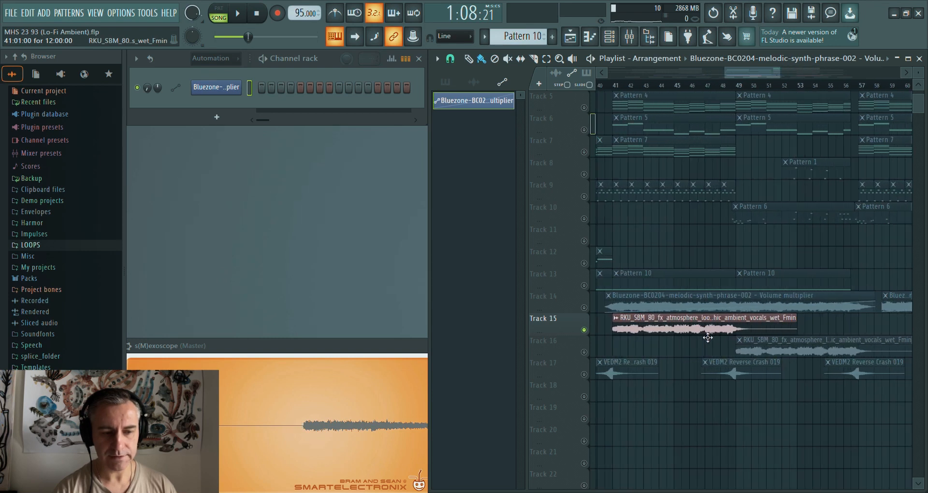
scroll(647, 324, "down", 1)
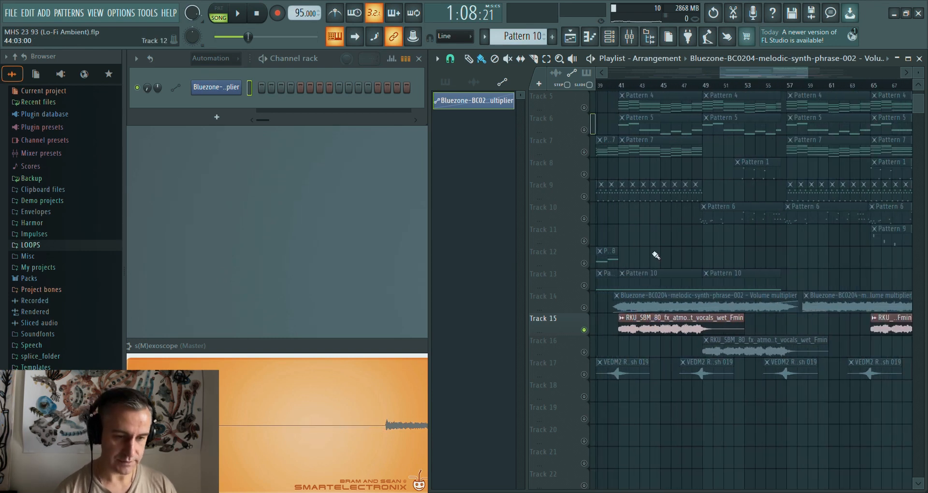
left_click(619, 86)
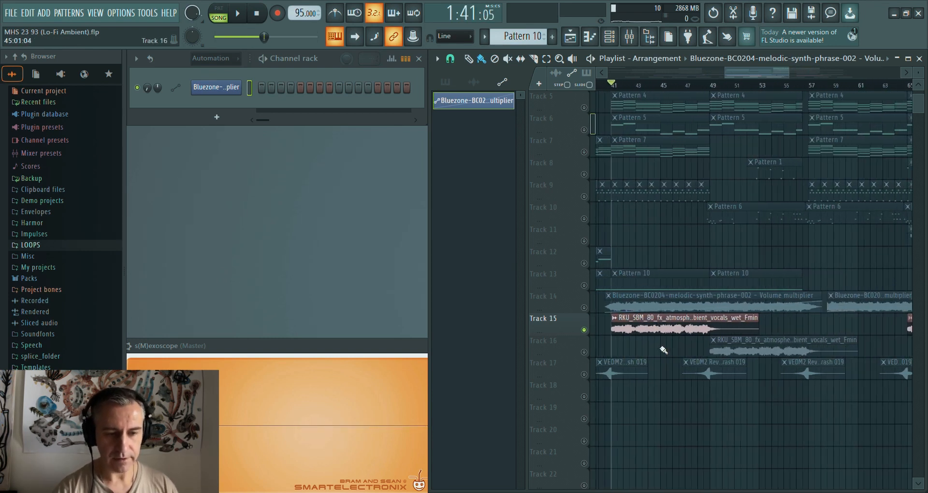
scroll(648, 350, "down", 1)
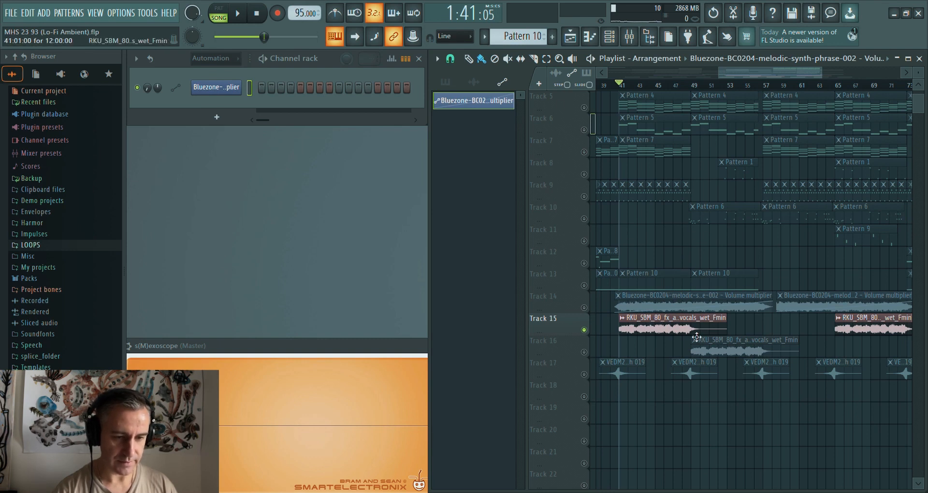
left_click(696, 337)
scroll(651, 245, "down", 1)
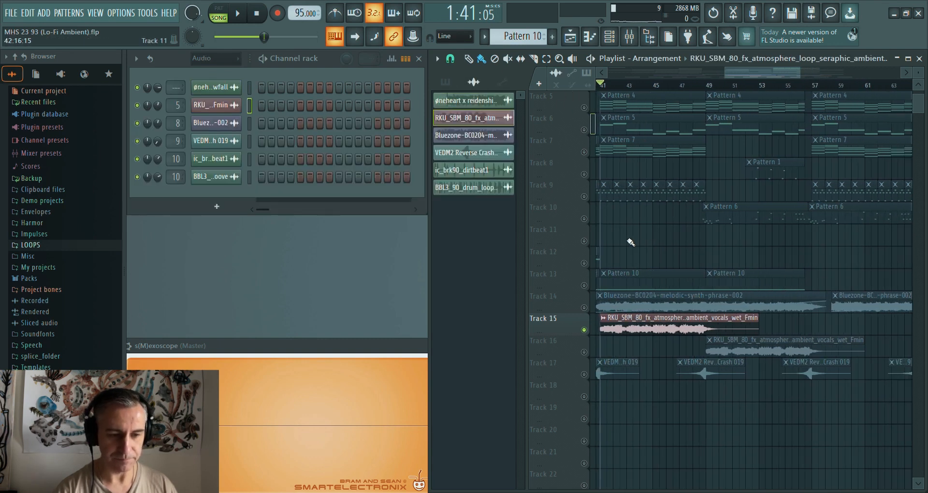
- Survey the whole arrangement from the opening snowfall clip on Track 1 to the Track 15 vocals around bar 41
scroll(651, 244, "up", 2)
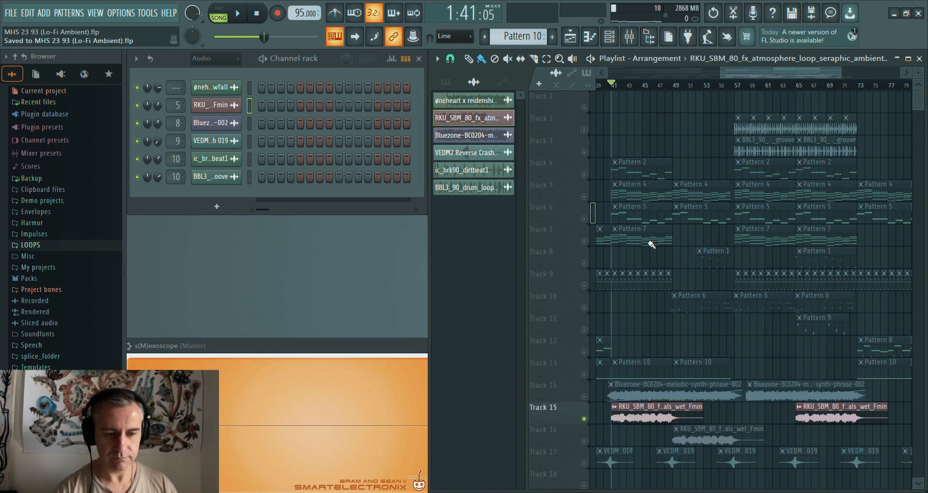
scroll(648, 243, "down", 4)
scroll(704, 245, "down", 1)
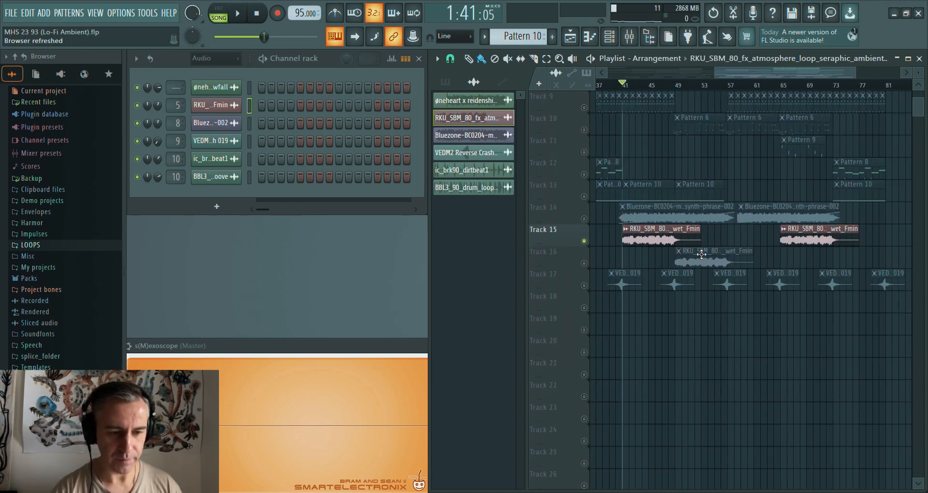
scroll(701, 255, "up", 4)
scroll(701, 252, "down", 4)
scroll(591, 125, "up", 12)
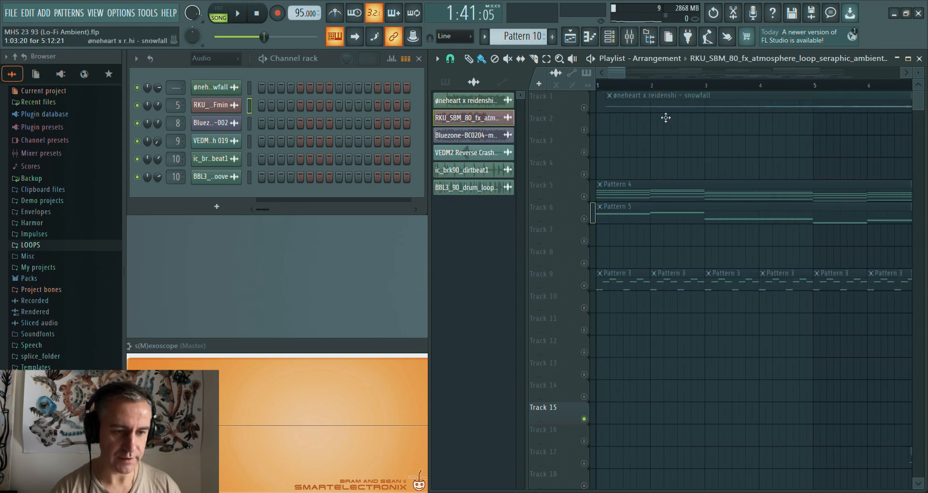
scroll(594, 115, "down", 12)
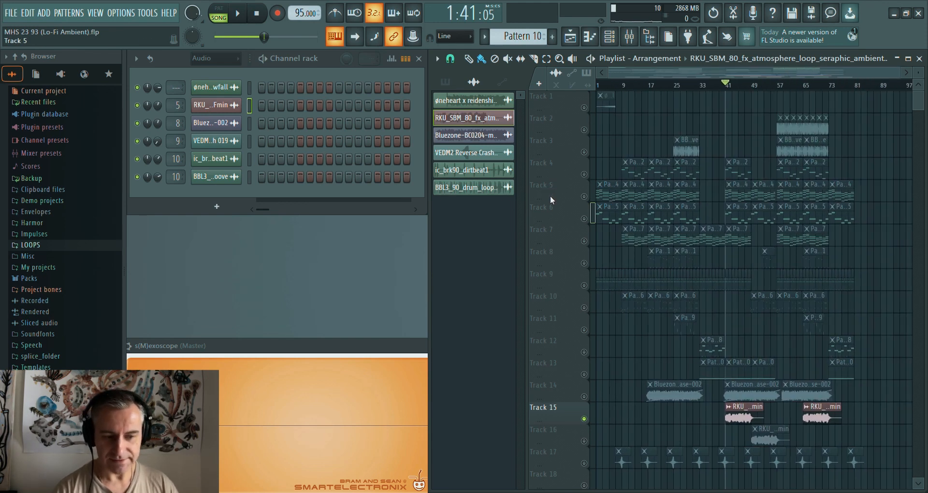
scroll(690, 319, "up", 8)
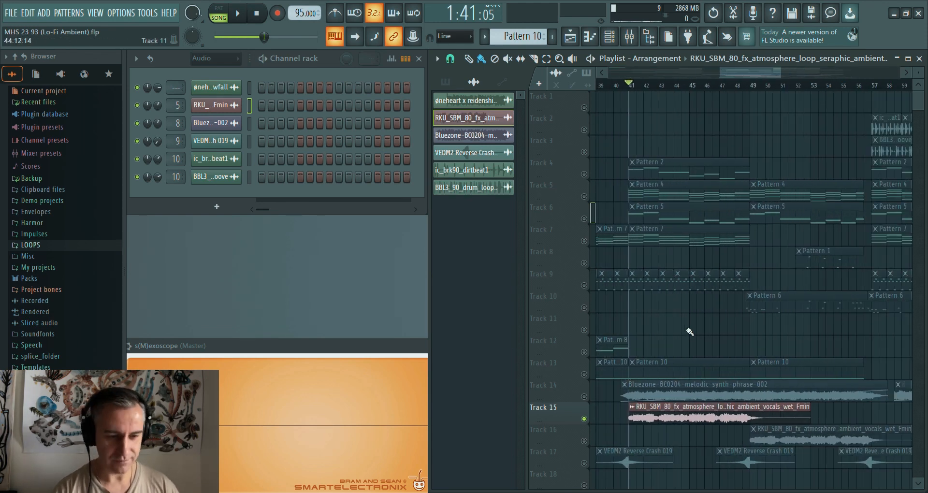
- Examine how the seraphic ambient vocals clips on Tracks 15 and 16 are placed relative to each other from bar 41
scroll(661, 331, "down", 3)
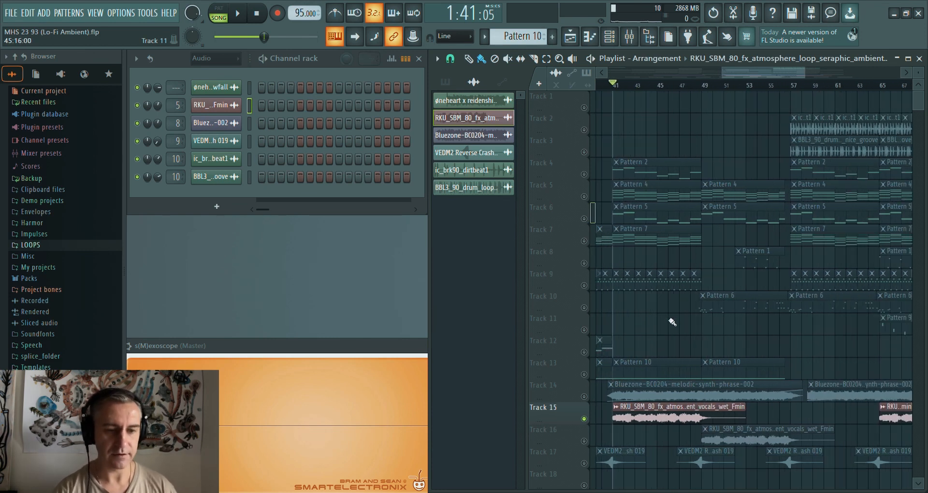
scroll(676, 314, "down", 2)
scroll(649, 347, "up", 1)
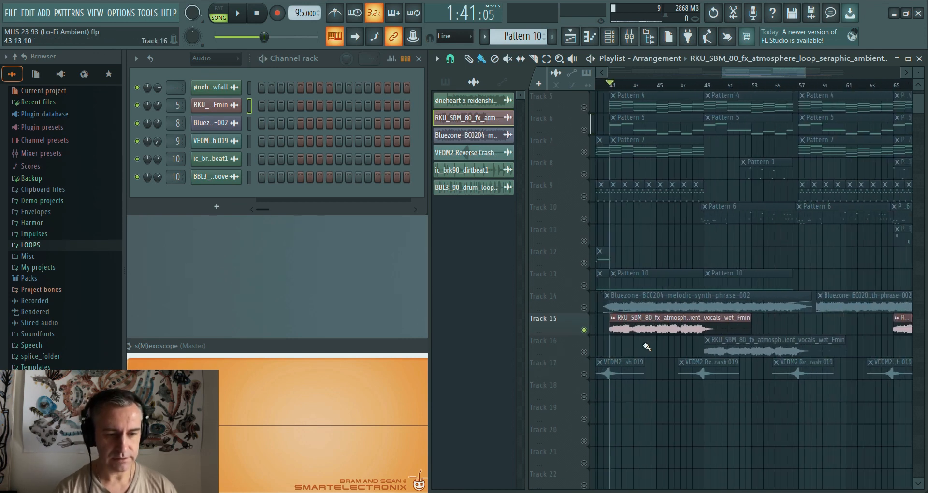
scroll(644, 344, "down", 1)
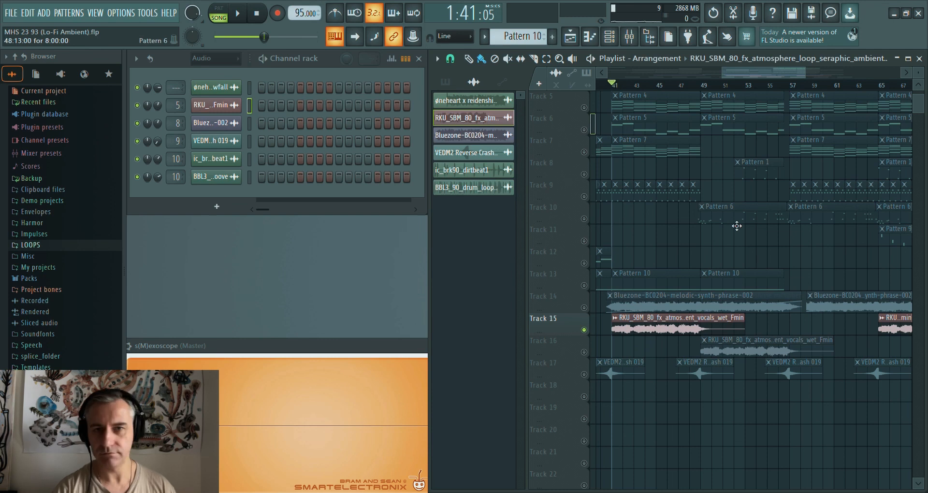
scroll(643, 290, "down", 1)
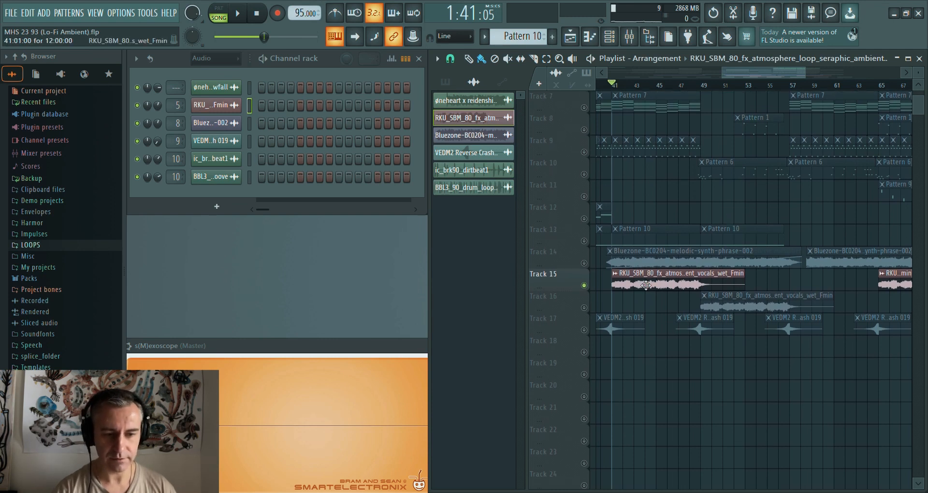
scroll(628, 293, "up", 1)
scroll(628, 294, "down", 1)
scroll(620, 301, "up", 3)
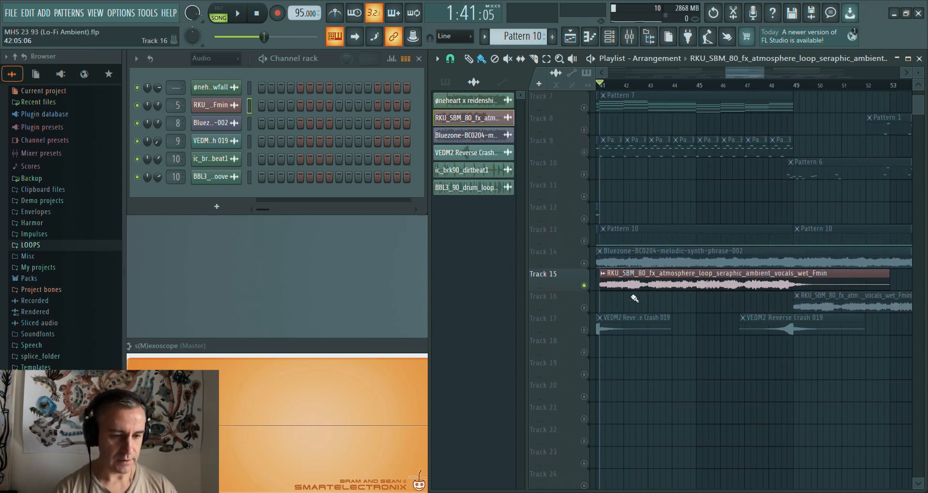
scroll(638, 297, "down", 4)
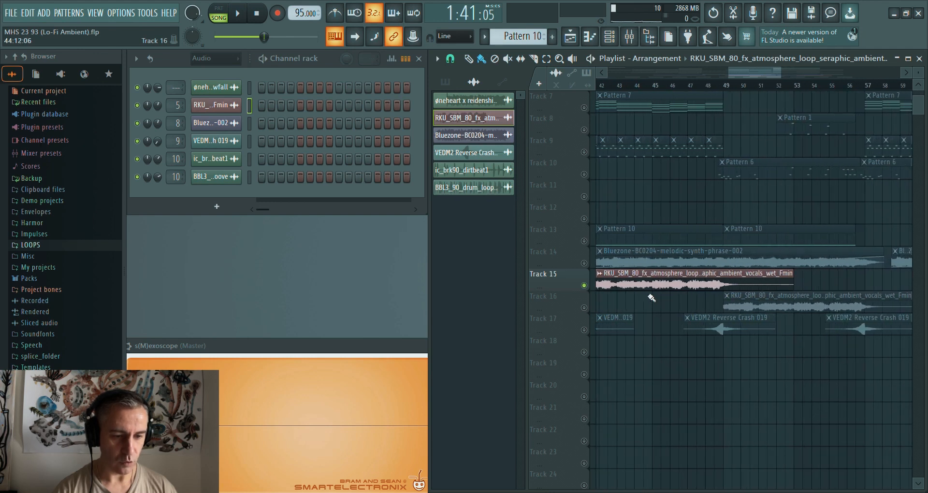
- Play the Track 15 vocals from bar 41 and inspect the Fruity parametric EQ 2 curve on mixer Insert 5
key("space")
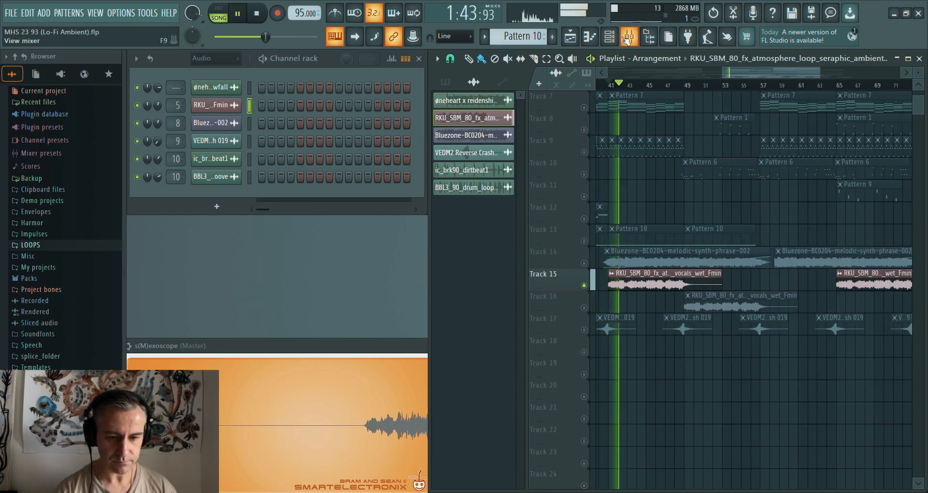
key("F9")
left_click(235, 215)
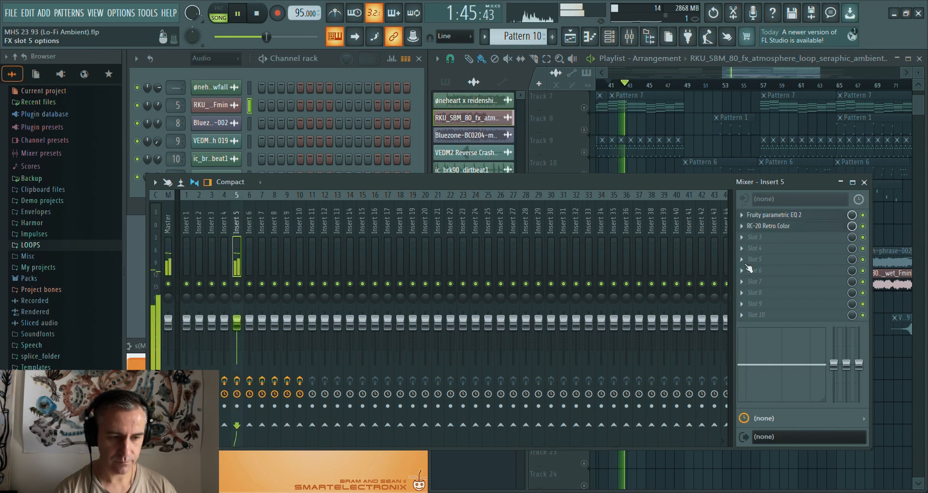
left_click(795, 215)
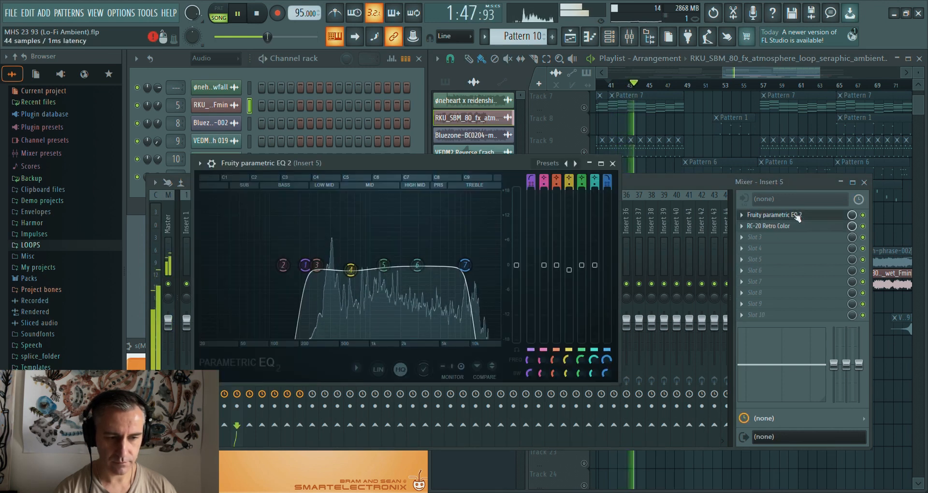
left_click(797, 216)
- Bypass Fruity parametric EQ 2 and RC-20 Retro Color on Insert 5 while the vocals play
left_click(863, 215)
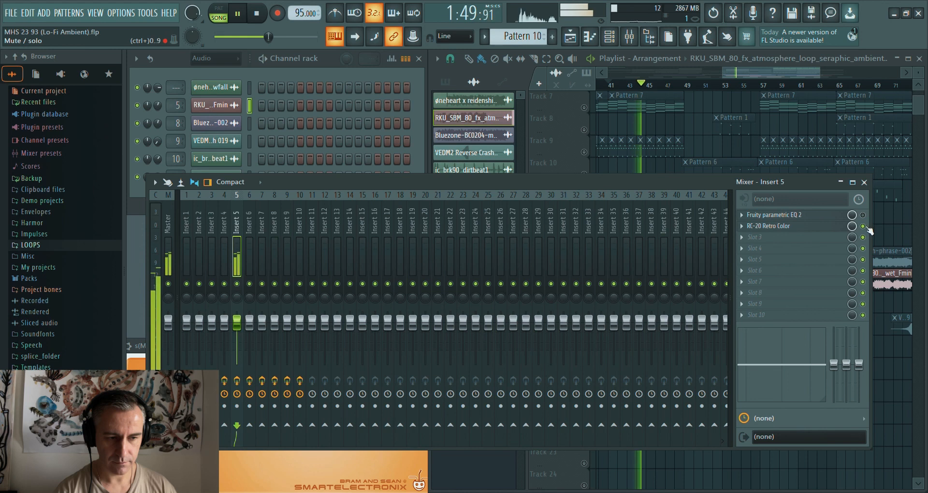
left_click(863, 226)
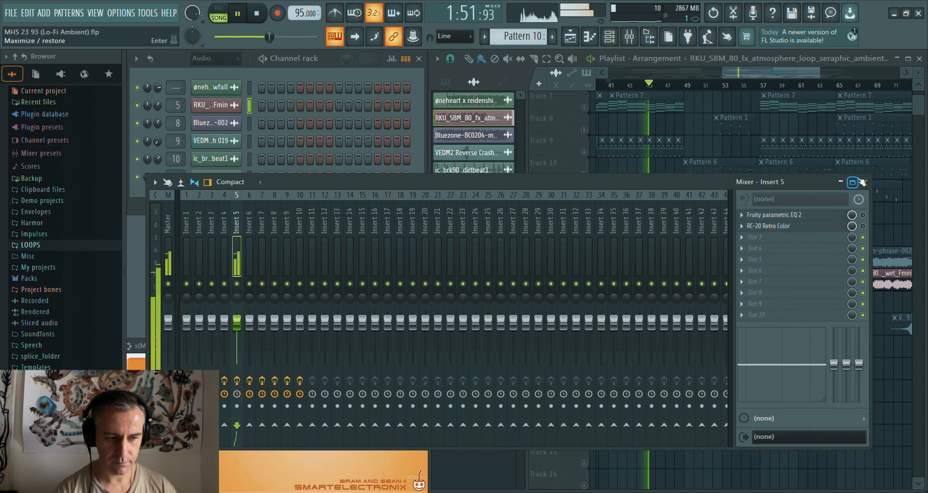
- Close the mixer and stop the playback of the Track 15 vocals
left_click(908, 58)
double_click(724, 56)
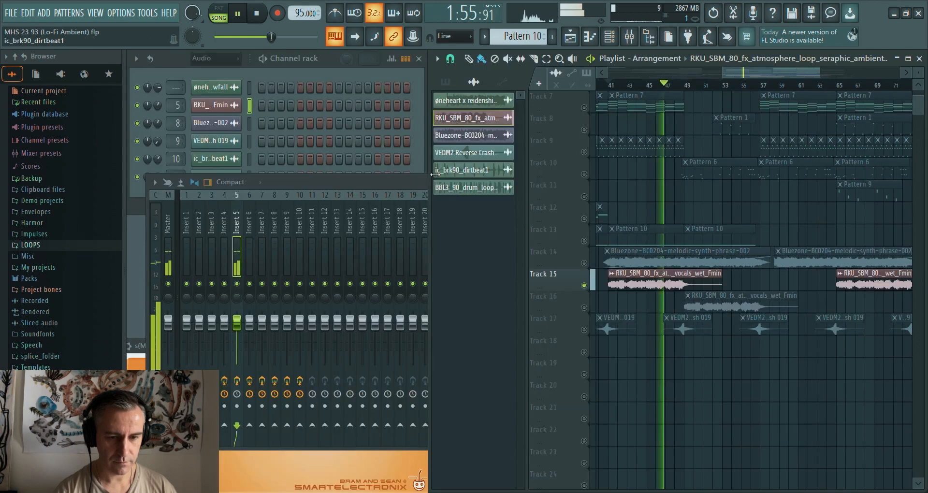
left_click(396, 182)
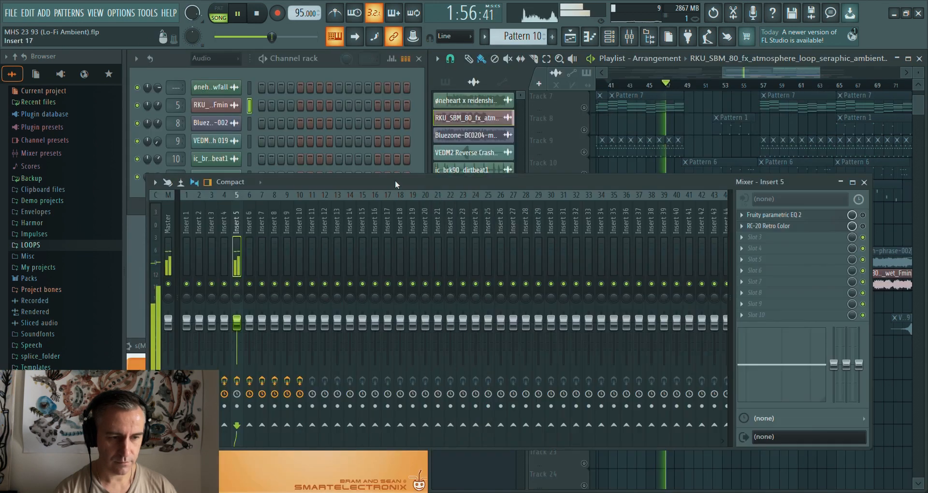
left_click(864, 182)
scroll(657, 288, "up", 2)
scroll(657, 289, "down", 2)
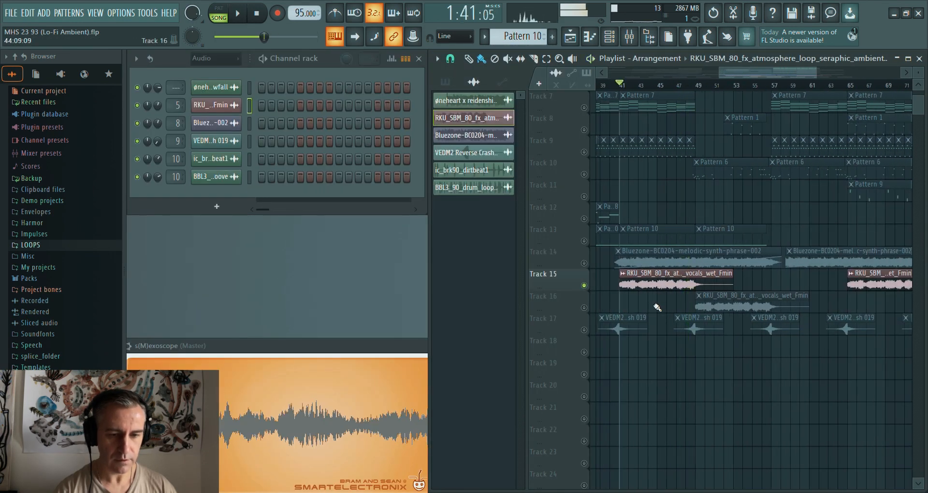
left_click(261, 17)
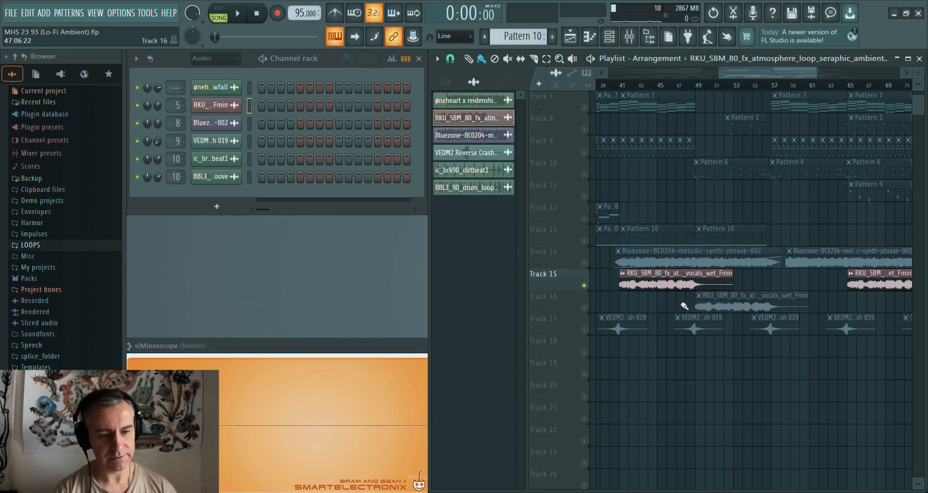
- Solo Track 17 with the VEDM2 Reverse Crash 019 clips
scroll(684, 306, "down", 5)
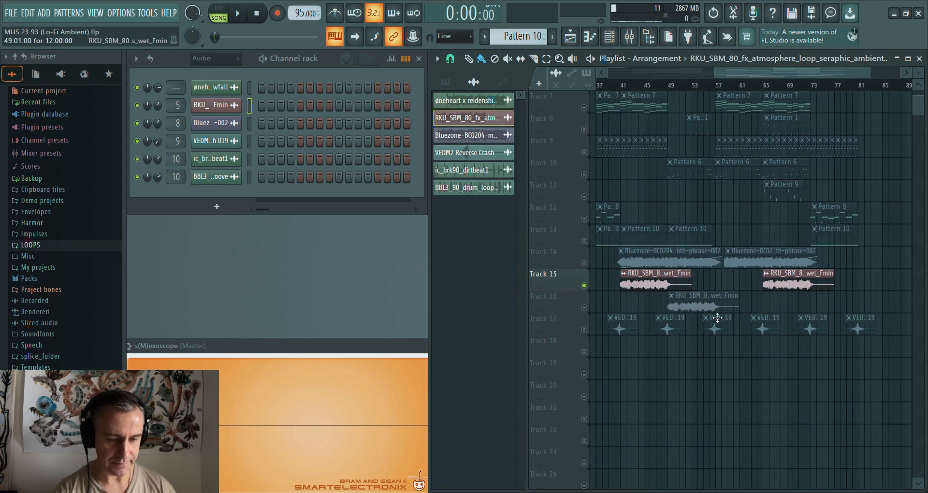
right_click(584, 330)
scroll(729, 337, "down", 5)
scroll(624, 353, "up", 8)
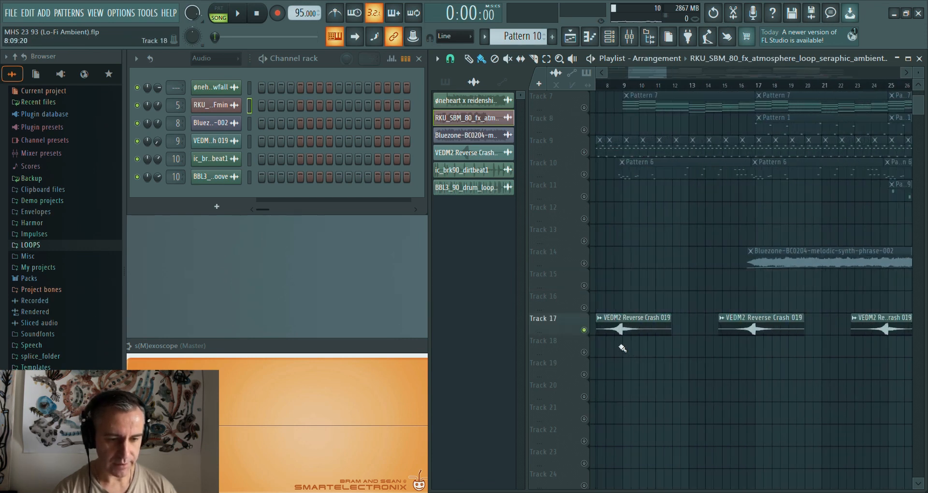
- Play the first VEDM2 Reverse Crash 019 clip on Track 17 from the middle of bar 8, then stop playback
scroll(623, 348, "up", 6)
scroll(665, 335, "down", 2)
left_click(633, 86)
scroll(643, 301, "up", 3)
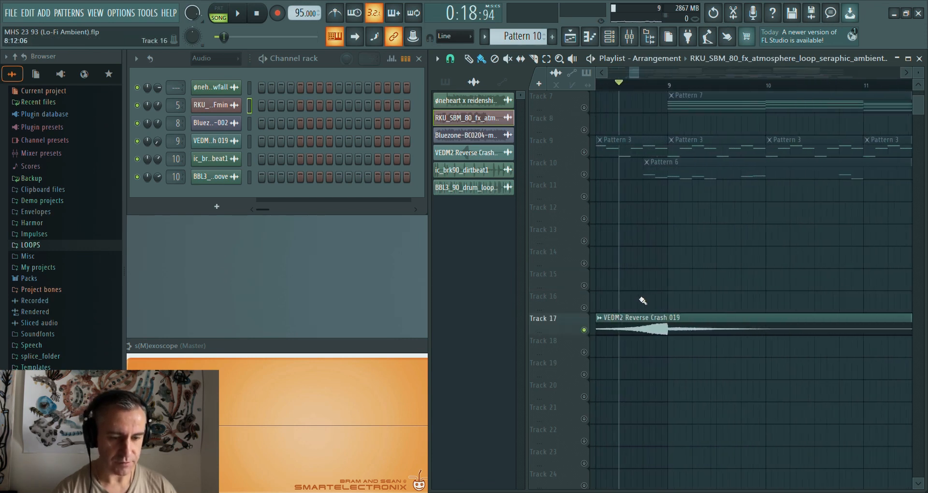
scroll(643, 301, "down", 3)
key("space")
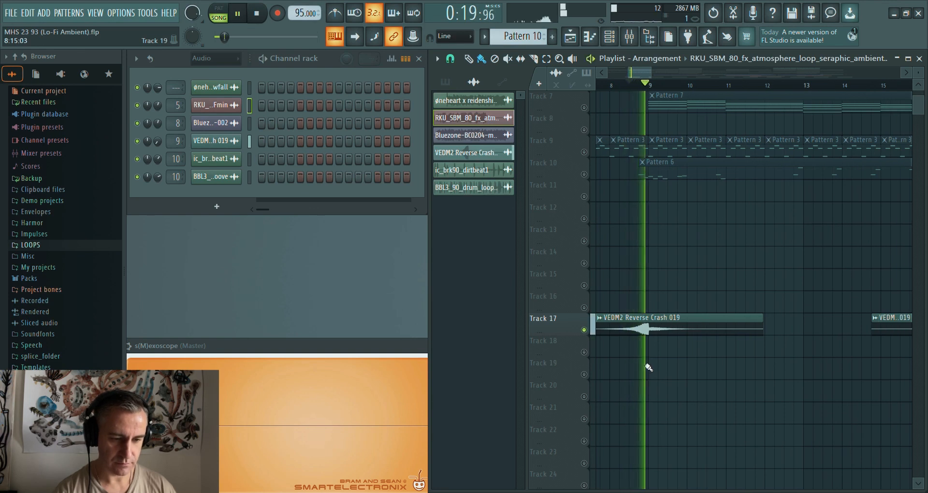
scroll(636, 356, "down", 6)
key("space")
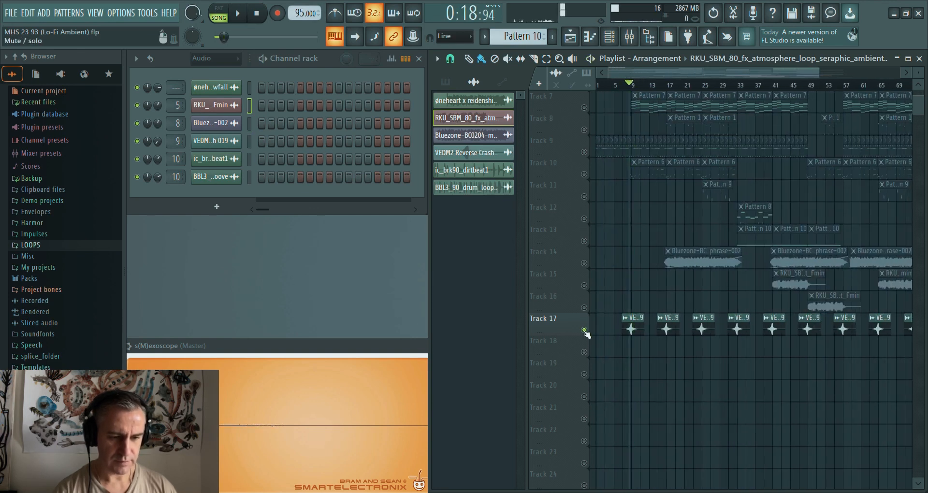
- Turn off the solo on Track 17 and return the song position to the start
right_click(585, 330)
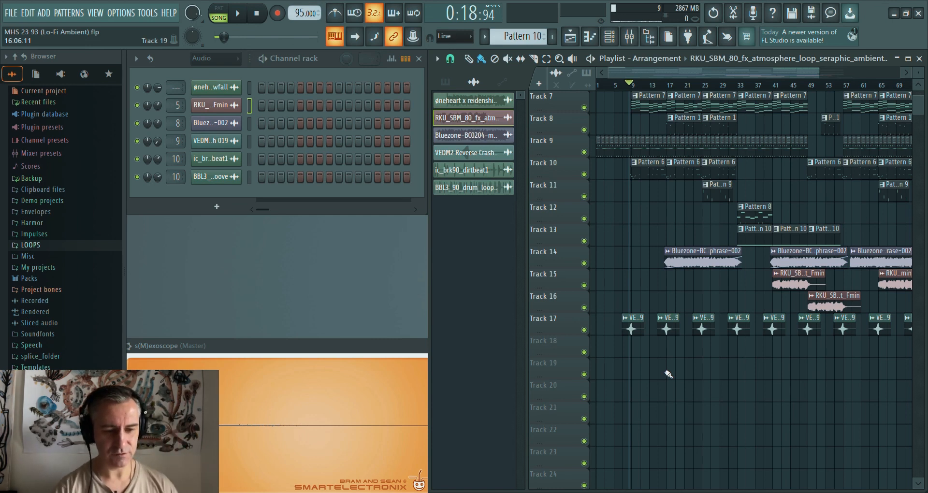
scroll(634, 328, "up", 3)
left_click(269, 10)
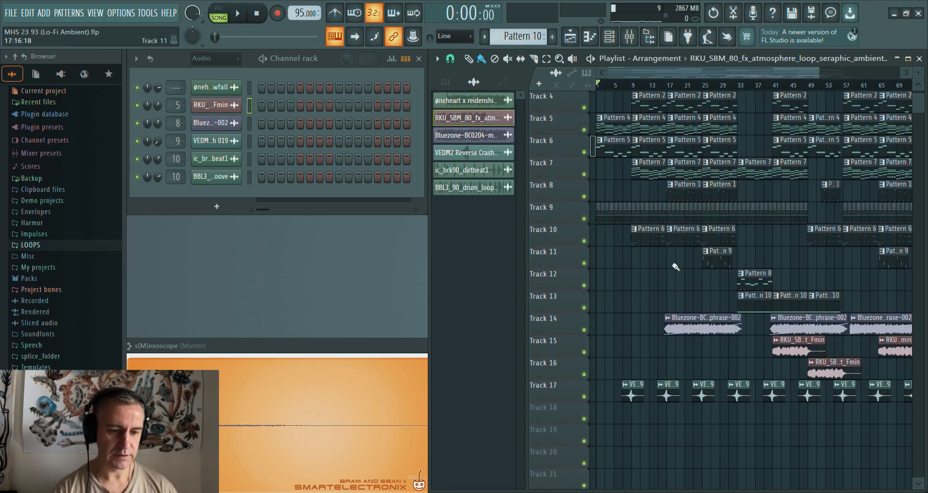
- Examine how the pattern and sample clips on Tracks 1 to 17 are laid out across the whole arrangement
scroll(603, 335, "up", 2)
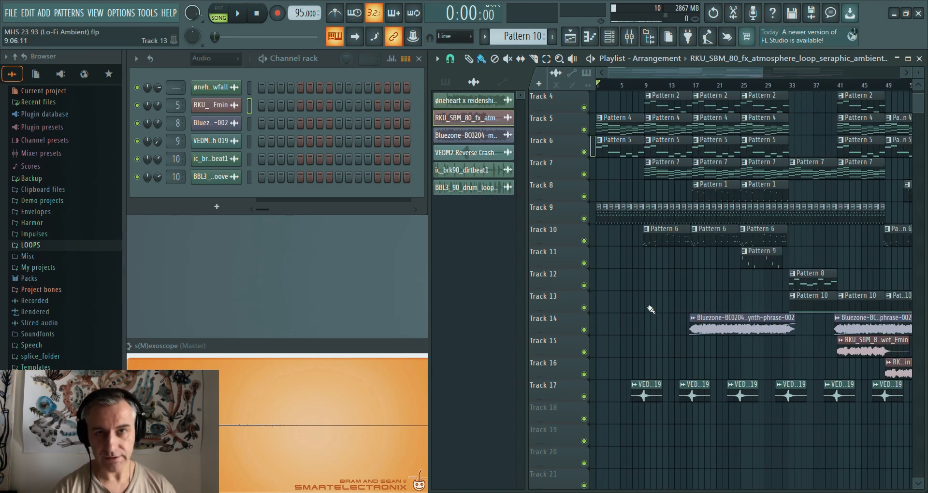
scroll(651, 310, "down", 2)
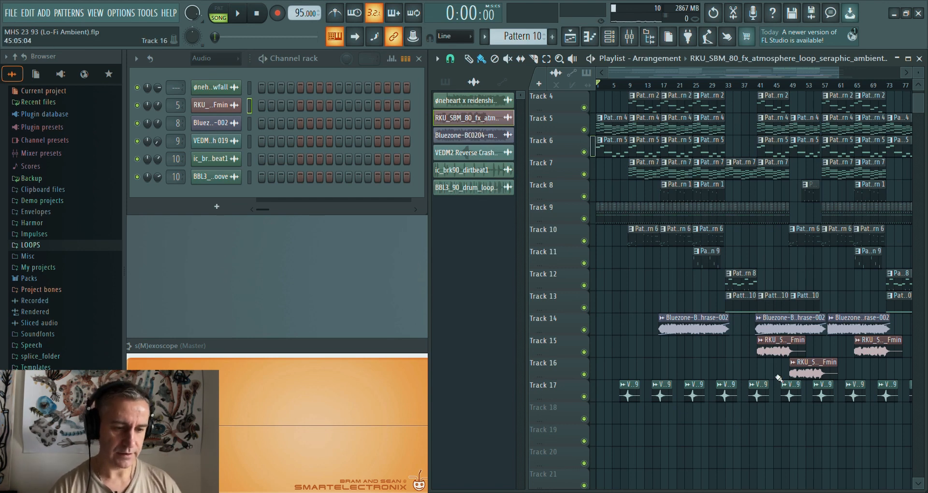
scroll(715, 379, "up", 3)
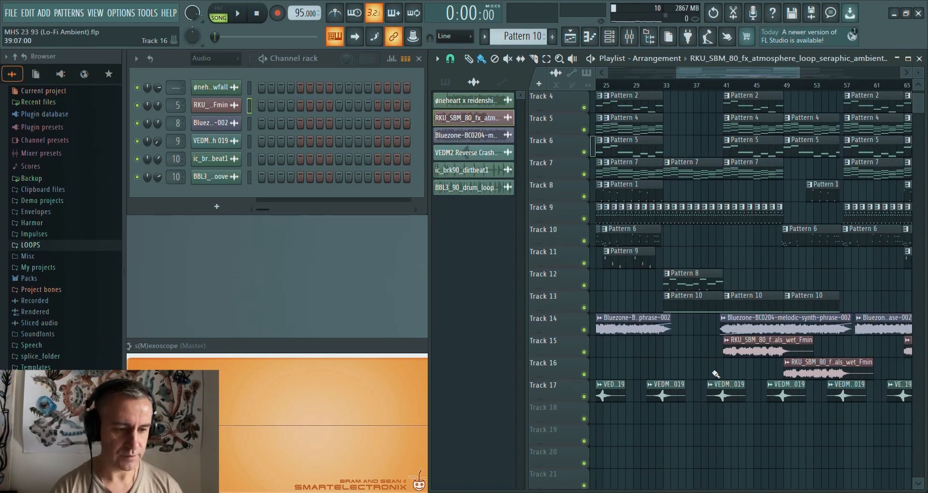
scroll(715, 375, "up", 3)
scroll(826, 309, "down", 3)
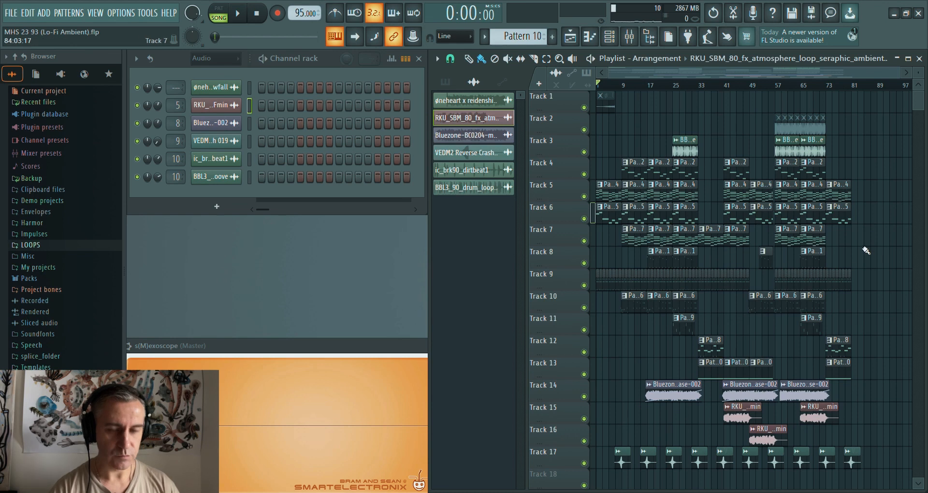
scroll(609, 300, "up", 3)
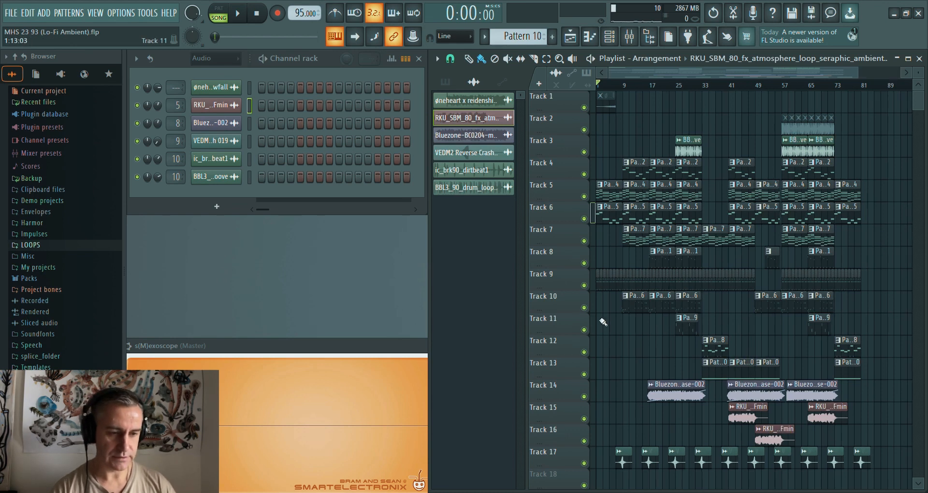